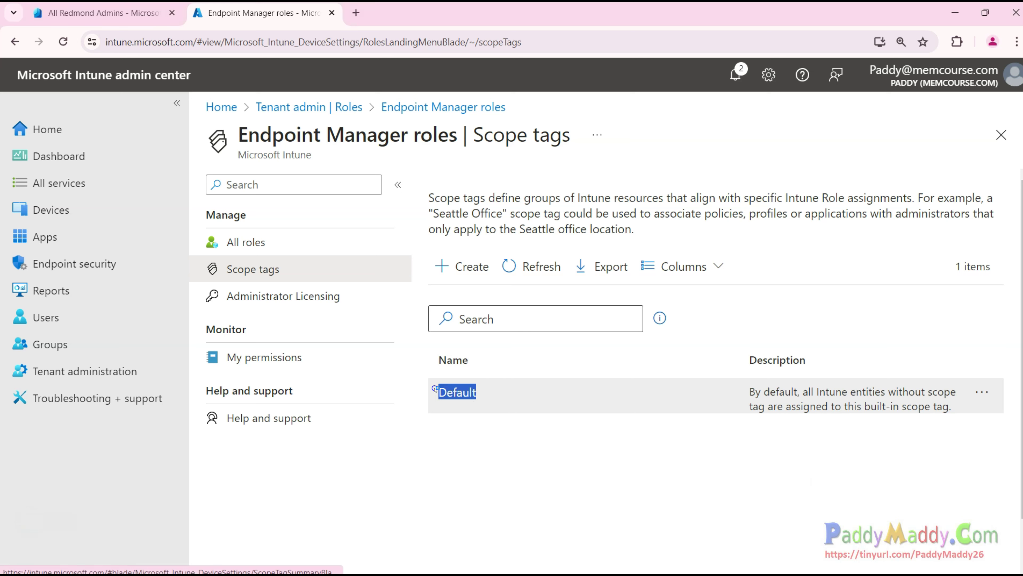
left_click(504, 502)
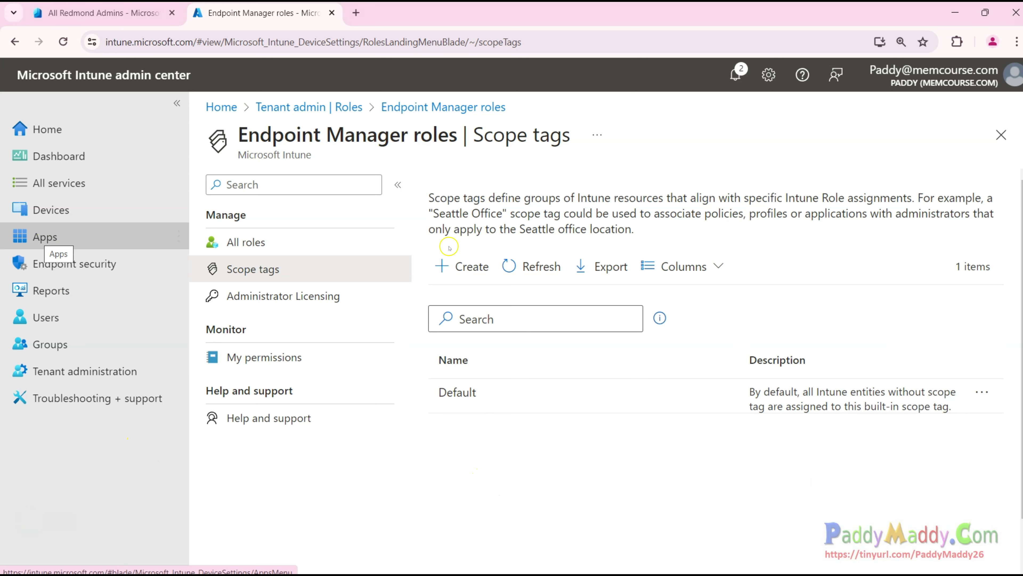
mouse_move(514, 409)
left_mouse_down()
mouse_move(457, 441)
mouse_move(521, 377)
left_mouse_up()
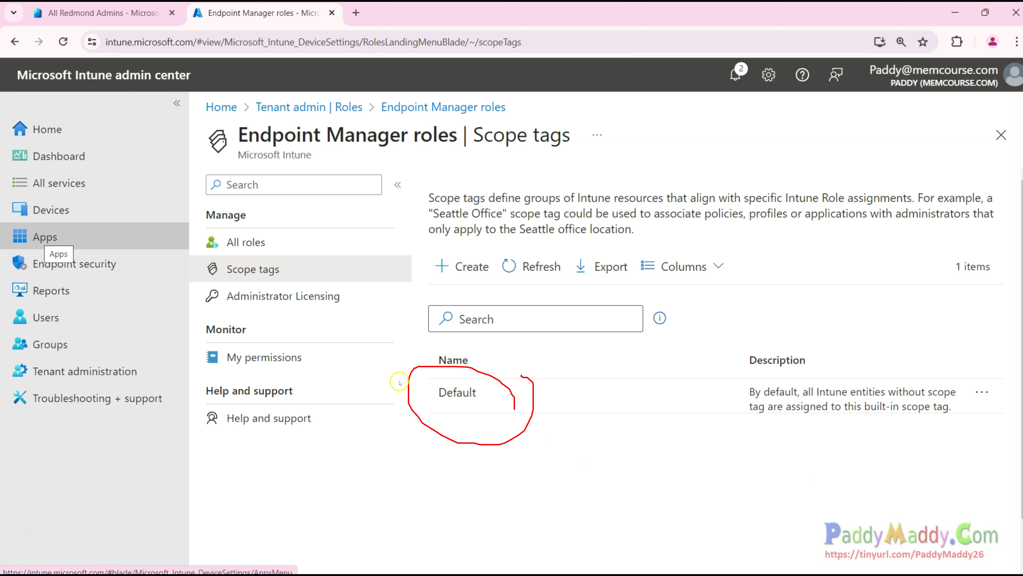
mouse_move(61, 94)
left_mouse_down()
mouse_move(117, 145)
mouse_move(117, 159)
left_mouse_up()
mouse_move(97, 154)
left_mouse_down()
mouse_move(107, 160)
mouse_move(149, 139)
left_mouse_up()
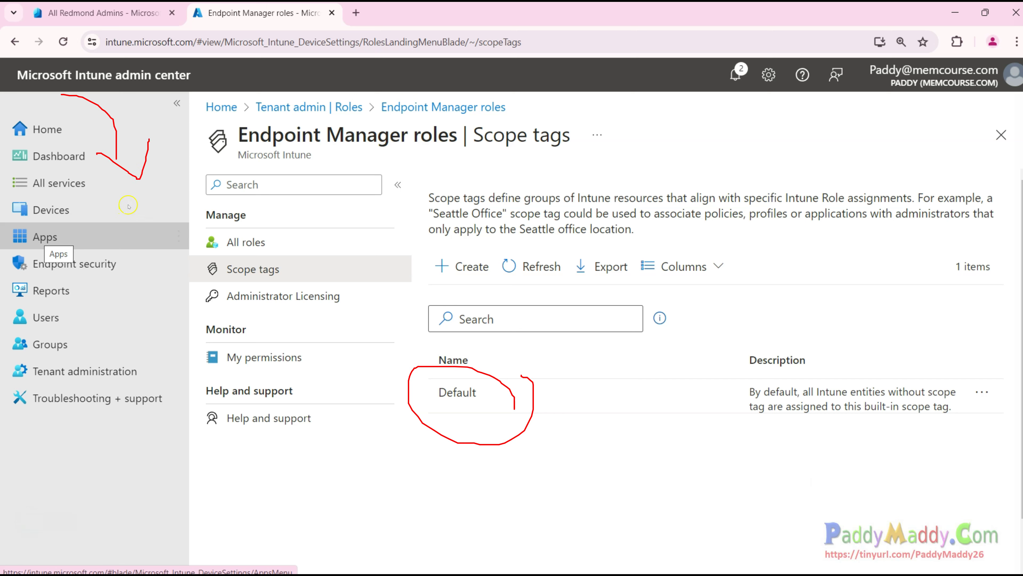
mouse_move(345, 499)
left_mouse_down()
mouse_move(417, 486)
mouse_move(440, 454)
mouse_move(491, 428)
mouse_move(497, 437)
left_mouse_up()
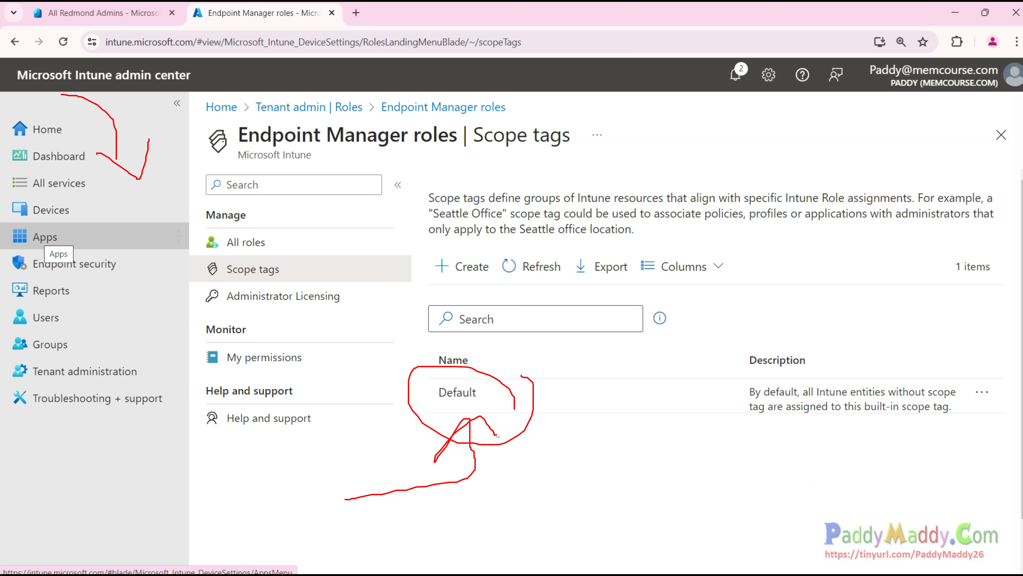
mouse_move(306, 259)
left_mouse_down()
mouse_move(237, 257)
mouse_move(265, 286)
mouse_move(307, 267)
left_mouse_up()
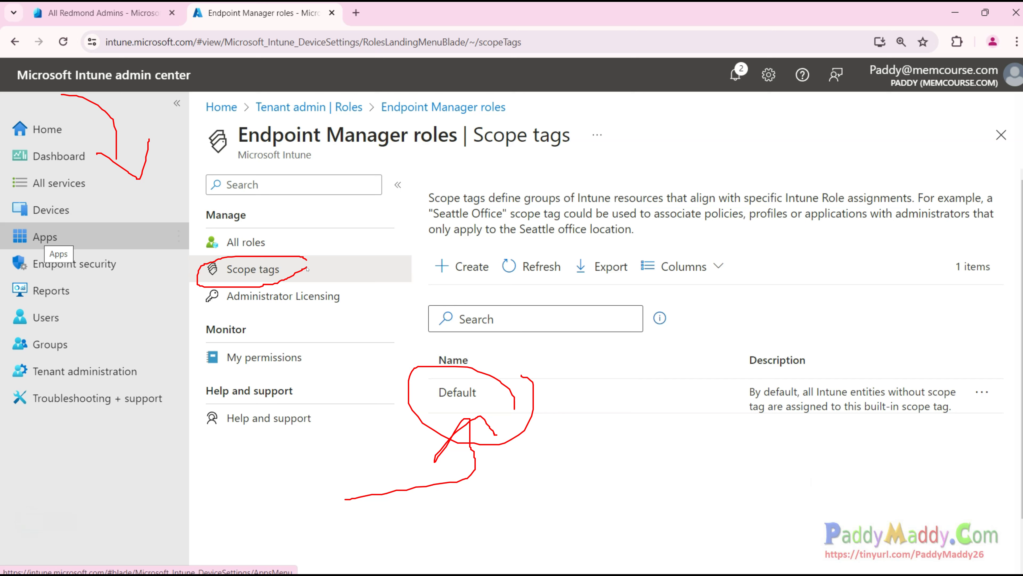
key("Escape")
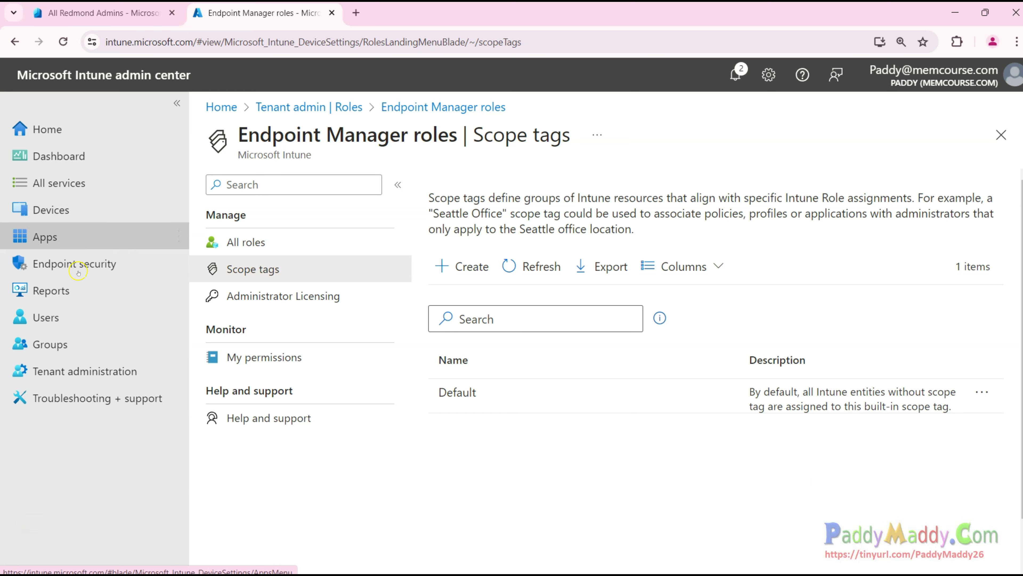
Start a new scope tag named Redmond and continue to its group assignments.
left_click(447, 264)
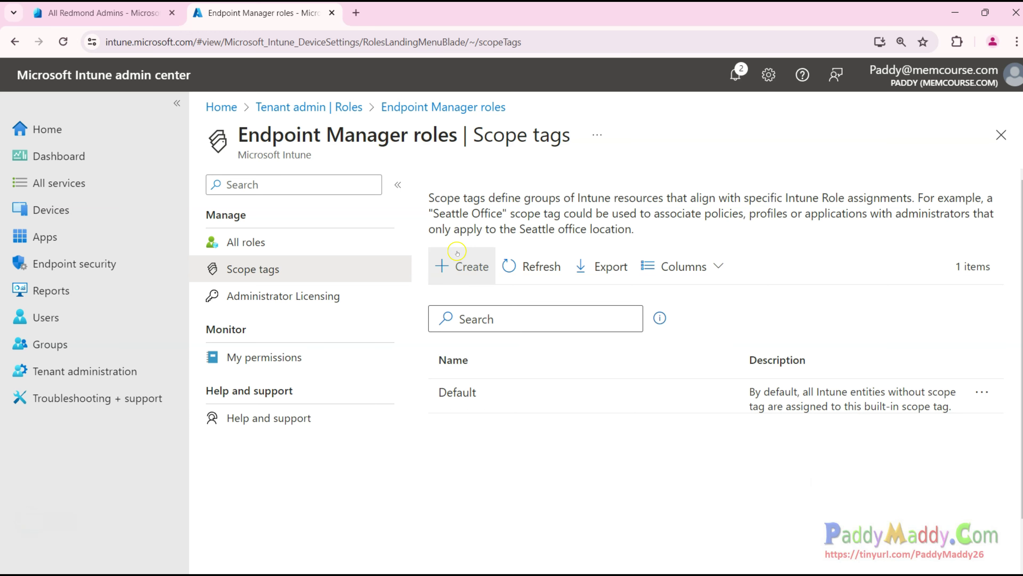
left_click(452, 266)
left_click(456, 287)
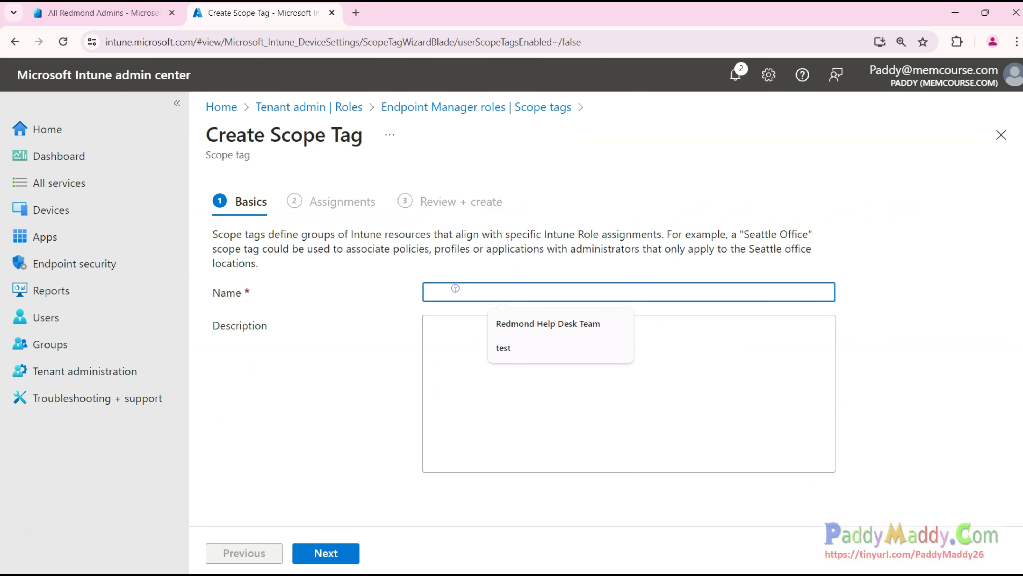
type("Redmond")
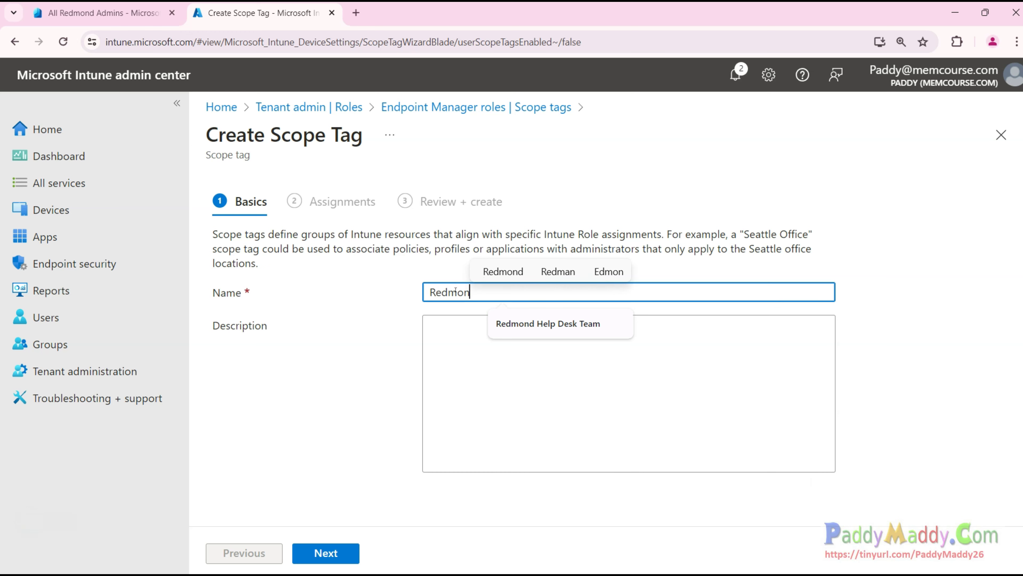
left_click(326, 553)
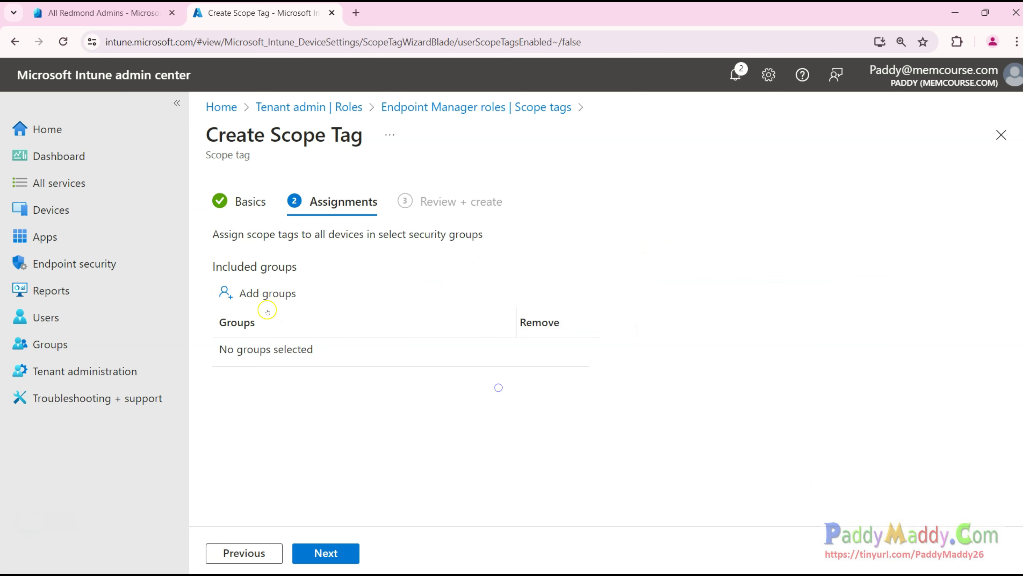
Search for the All Redmond Devices group, include it in the scope tag's assignments and create the tag.
left_click(266, 302)
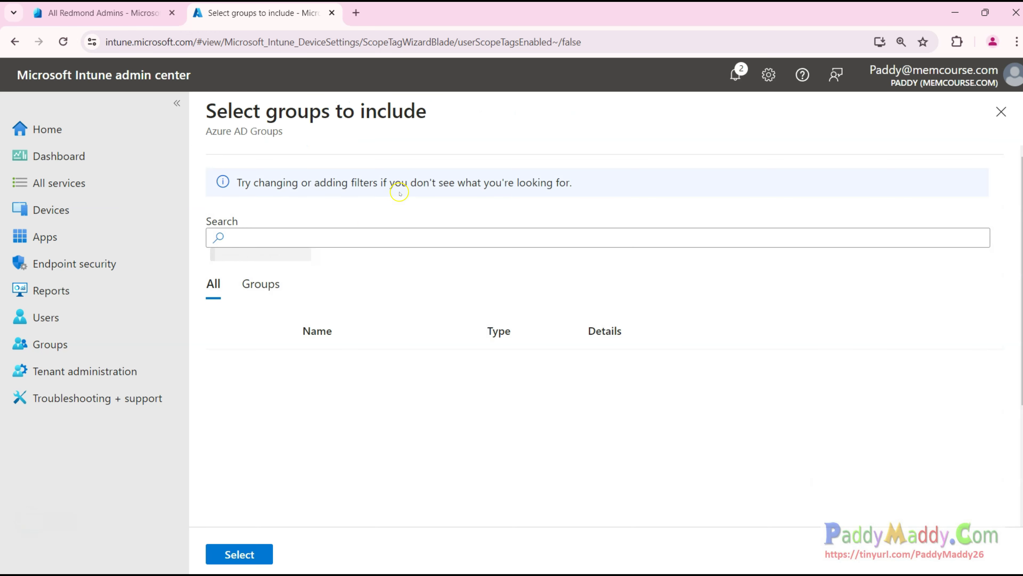
left_click(375, 238)
type("All Redmond Devices")
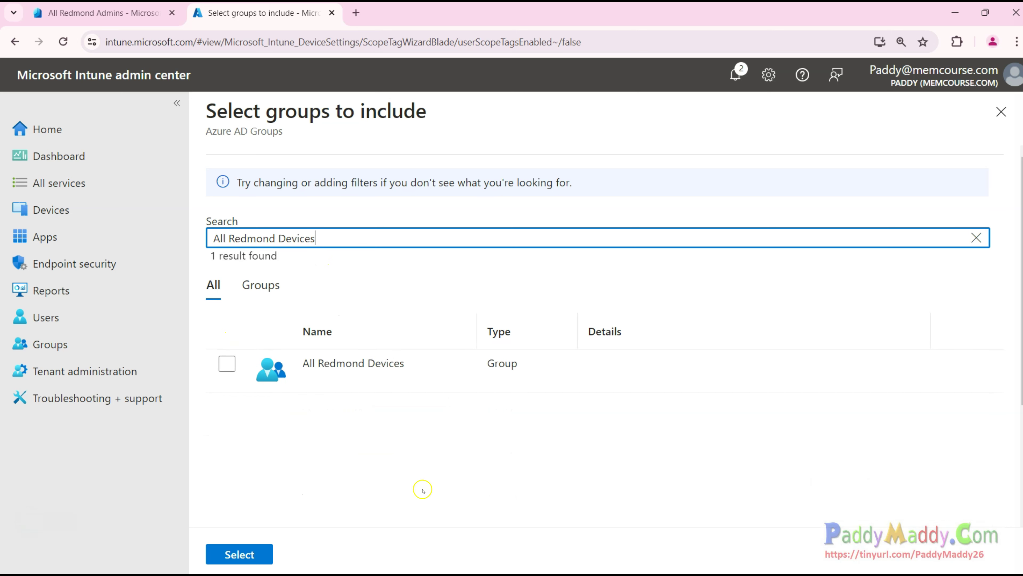
left_click_drag(299, 391, 403, 392)
left_click_drag(363, 333, 438, 281)
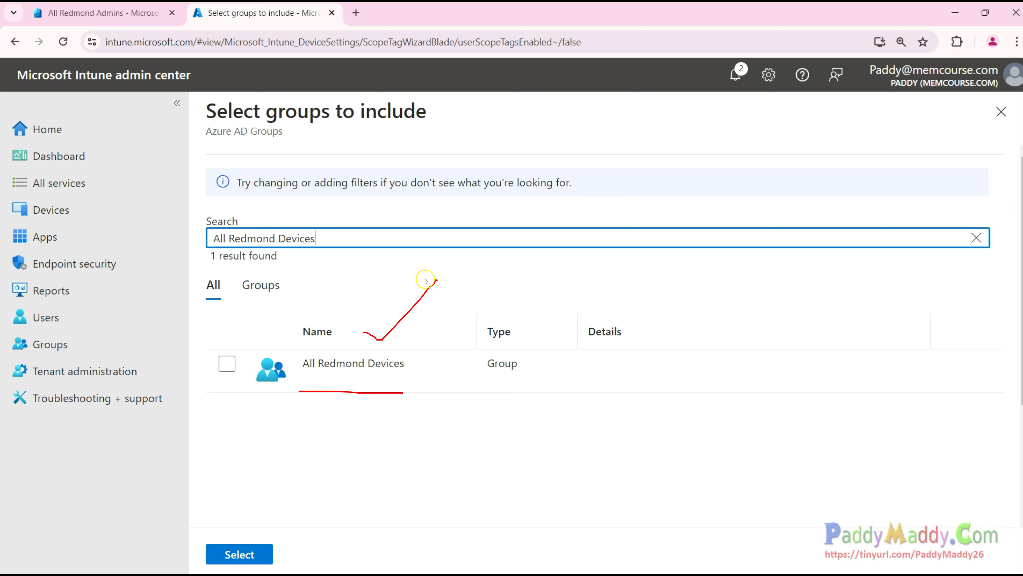
left_click_drag(264, 483, 353, 408)
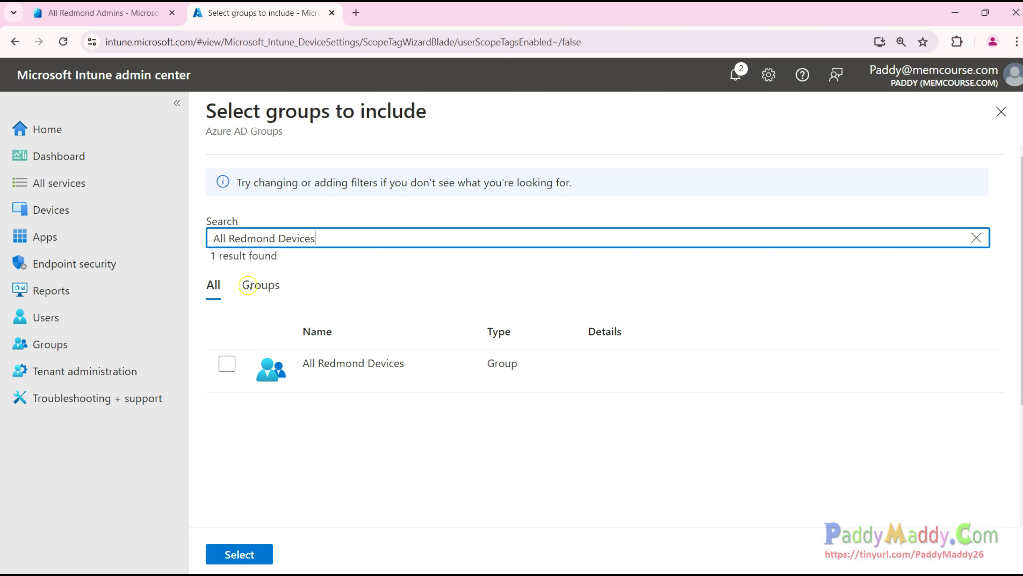
key("ctrl+2")
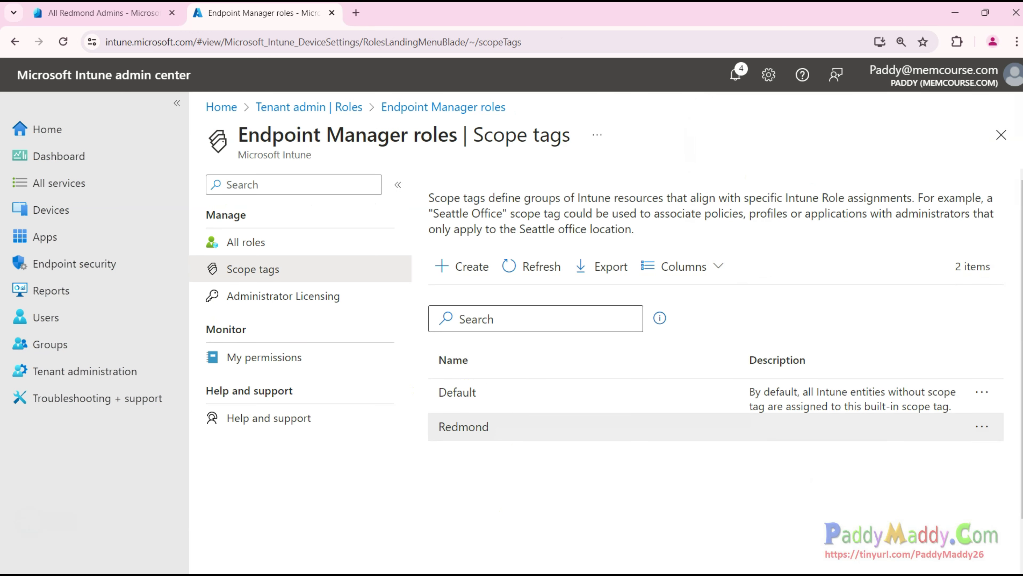
left_click_drag(516, 398, 561, 379)
left_click(518, 432)
left_click_drag(522, 437, 565, 415)
mouse_move(444, 443)
left_mouse_down()
mouse_move(510, 430)
mouse_move(425, 427)
left_mouse_up()
left_click_drag(489, 426, 458, 431)
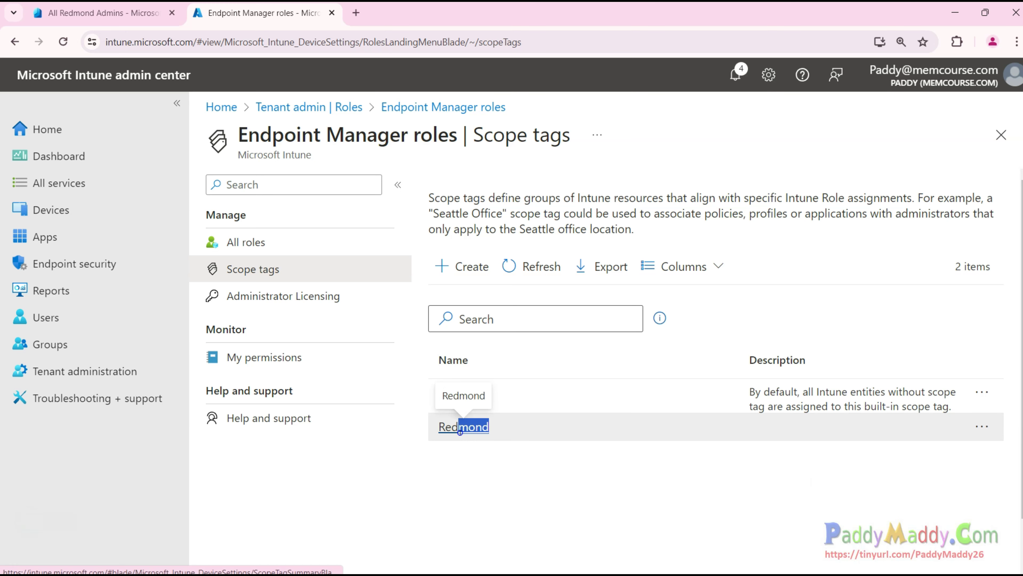
left_click(487, 482)
Open the list of Windows devices and widen its Device name column to show the full names.
left_click(50, 209)
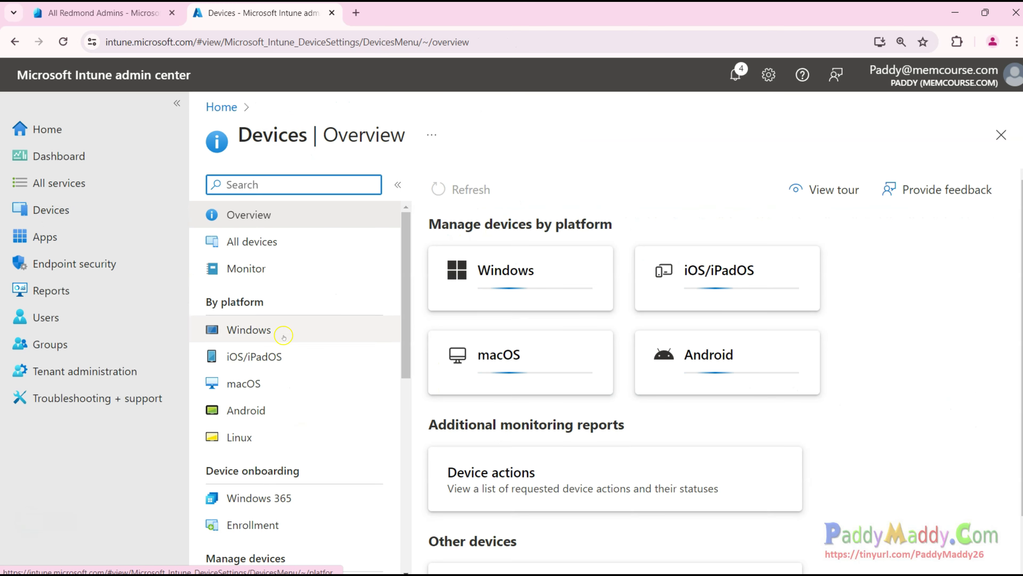
left_click(283, 337)
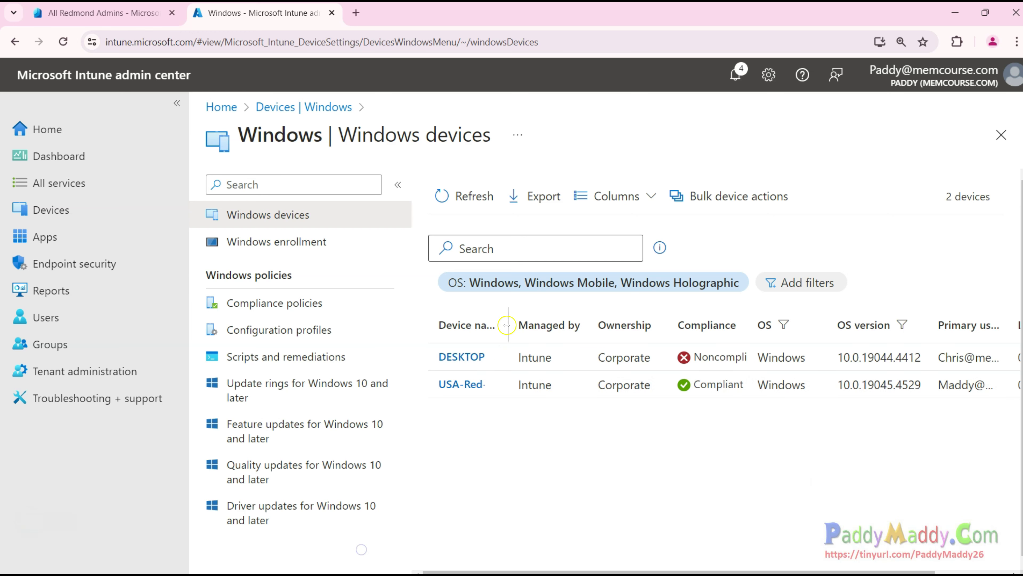
left_click_drag(507, 325, 607, 325)
mouse_move(552, 354)
left_mouse_down()
mouse_move(565, 369)
mouse_move(595, 337)
left_mouse_up()
mouse_move(552, 390)
left_mouse_down()
mouse_move(565, 404)
mouse_move(605, 364)
left_mouse_up()
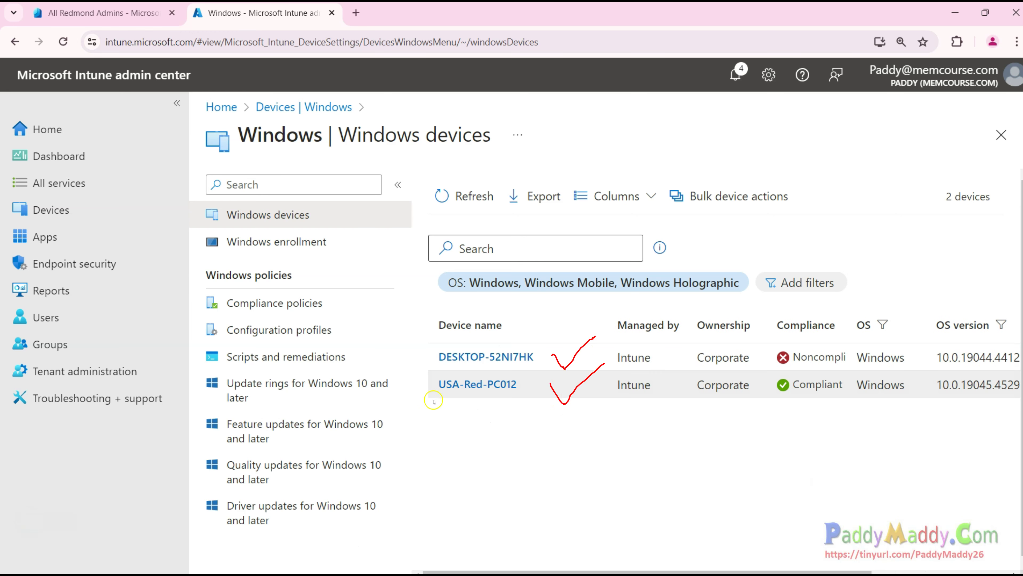
left_click_drag(434, 399, 526, 397)
left_click_drag(436, 408, 506, 405)
mouse_move(432, 343)
left_mouse_down()
mouse_move(428, 361)
mouse_move(532, 365)
mouse_move(484, 346)
mouse_move(428, 348)
left_mouse_up()
key("Escape")
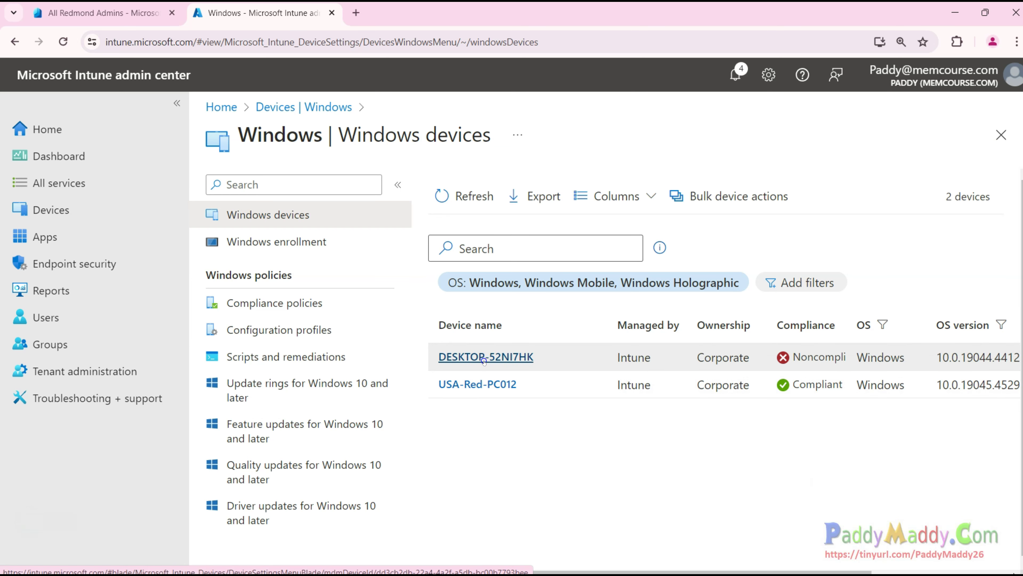
Check which scope tags are selected in the properties of DESKTOP-52NI7HK, leaving the selection as it is.
left_click(486, 358)
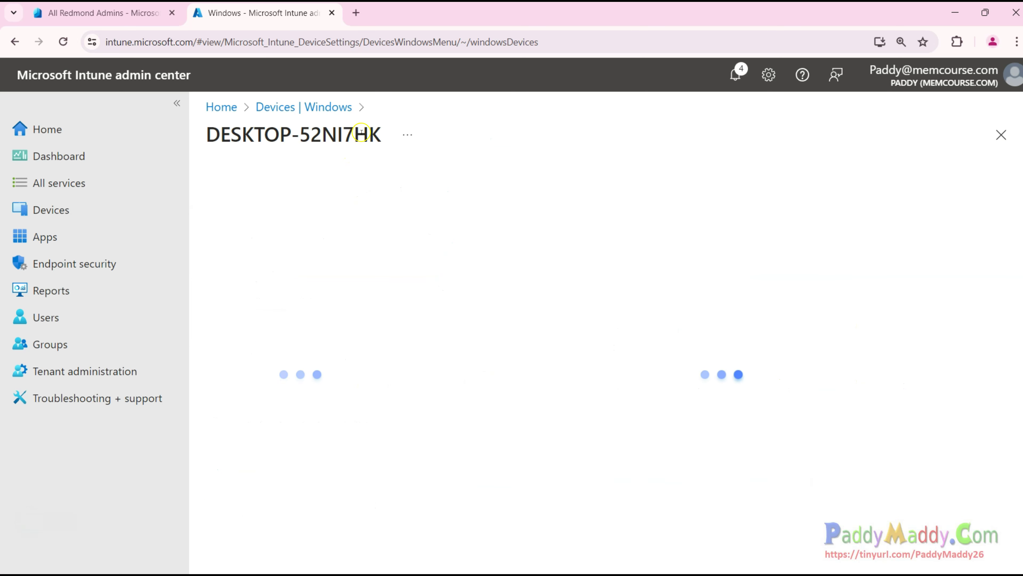
left_click(237, 281)
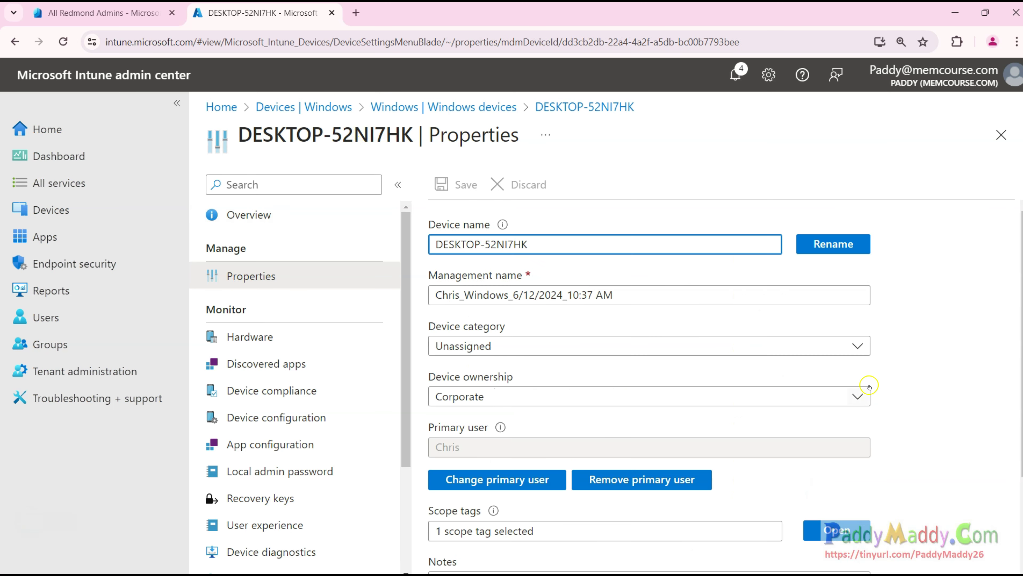
scroll(604, 404, "down", 2)
left_click_drag(467, 398, 570, 401)
left_click(837, 398)
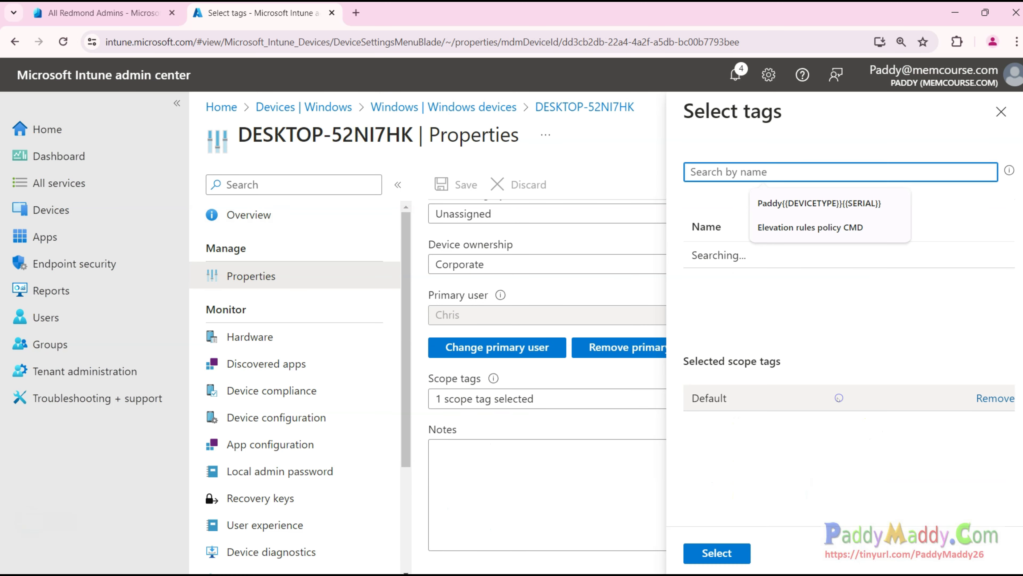
left_click_drag(691, 399, 759, 404)
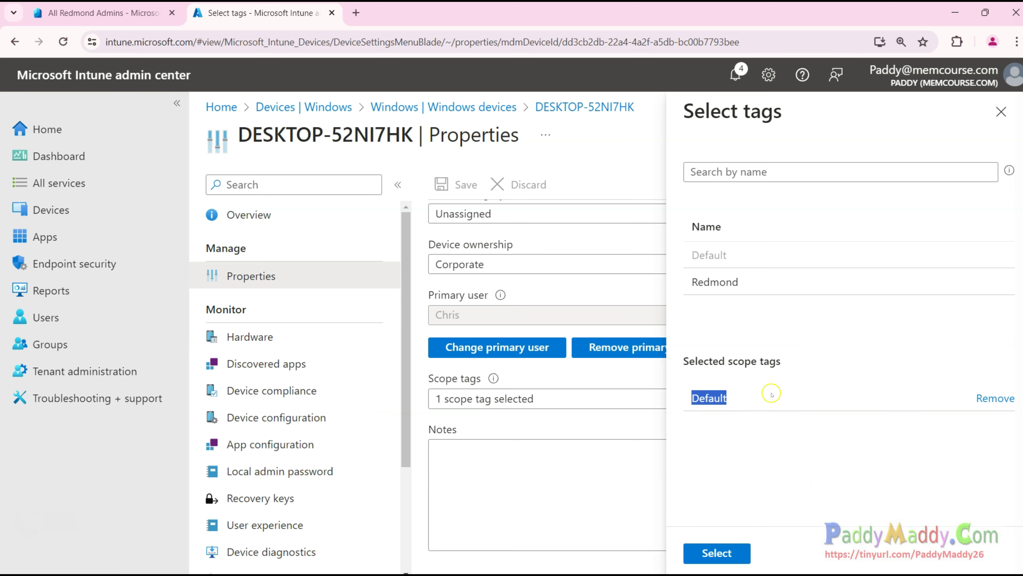
left_click_drag(690, 362, 818, 362)
left_click_drag(691, 399, 743, 398)
left_click(1001, 112)
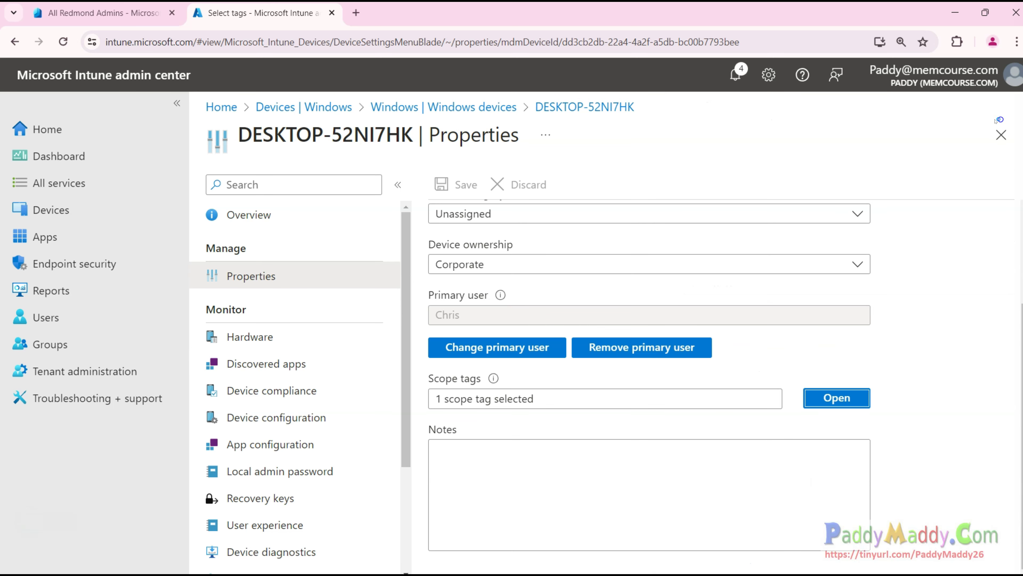
Check which scope tags are selected in the properties of USA-Red-PC012, then return to the Windows devices list.
left_click(443, 107)
left_click(461, 384)
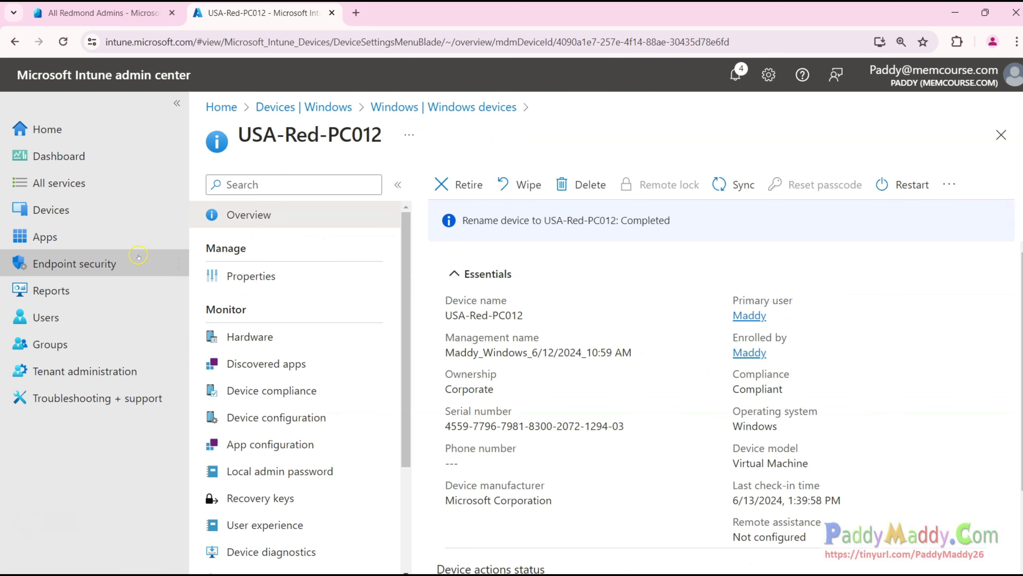
left_click(251, 276)
scroll(523, 524, "down", 3)
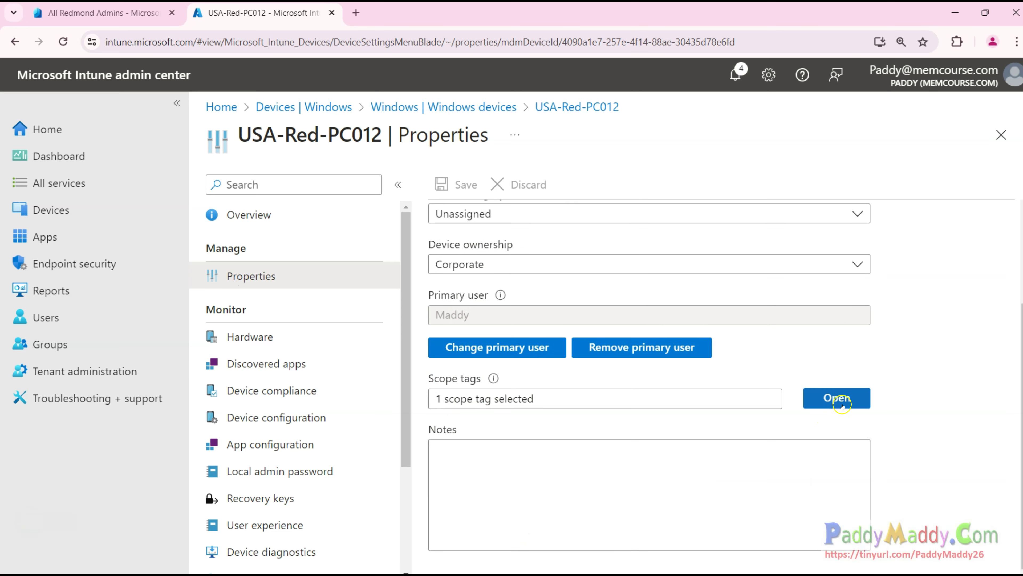
left_click(836, 398)
double_click(709, 398)
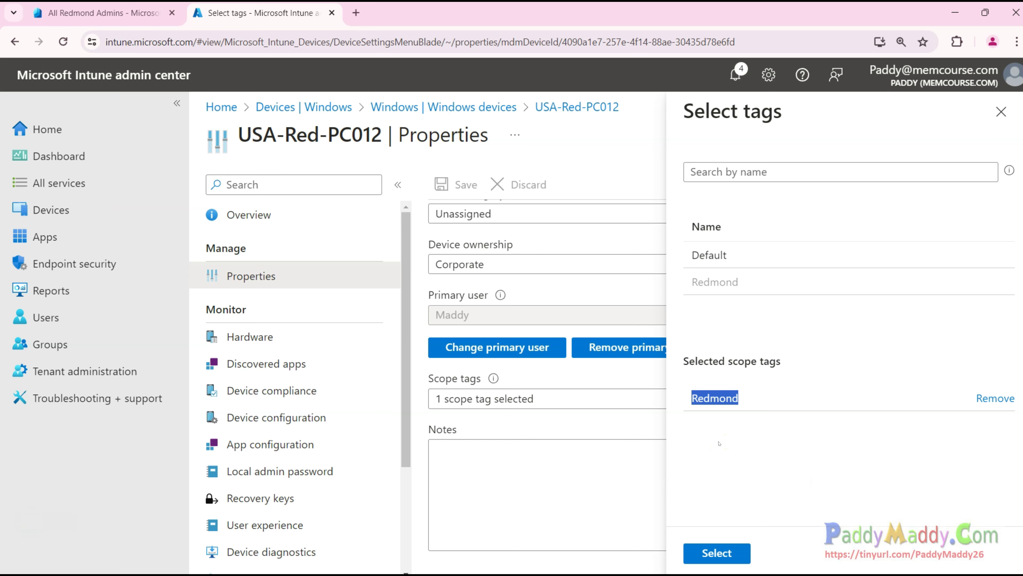
key("Escape")
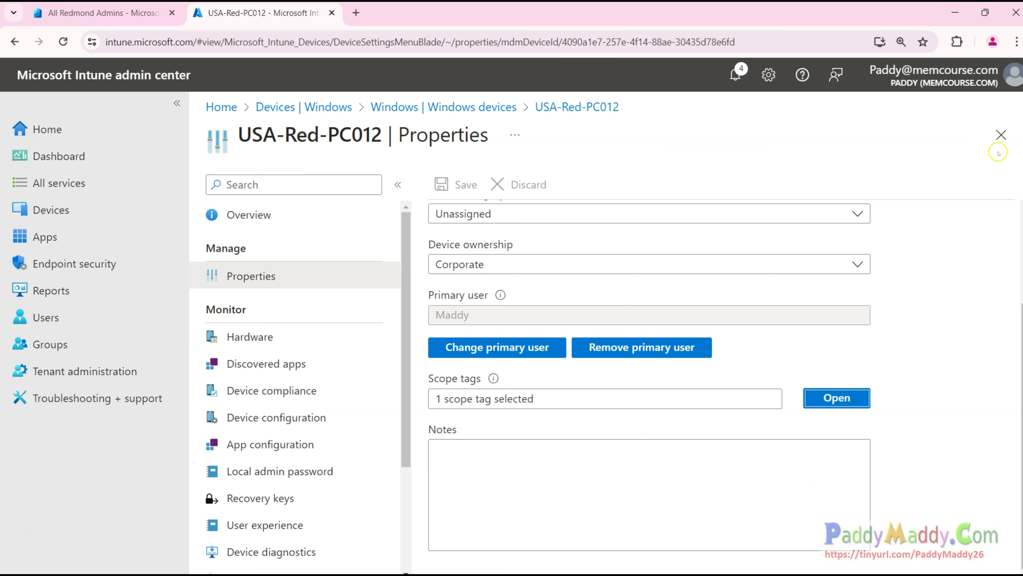
left_click(1001, 135)
left_click(538, 503)
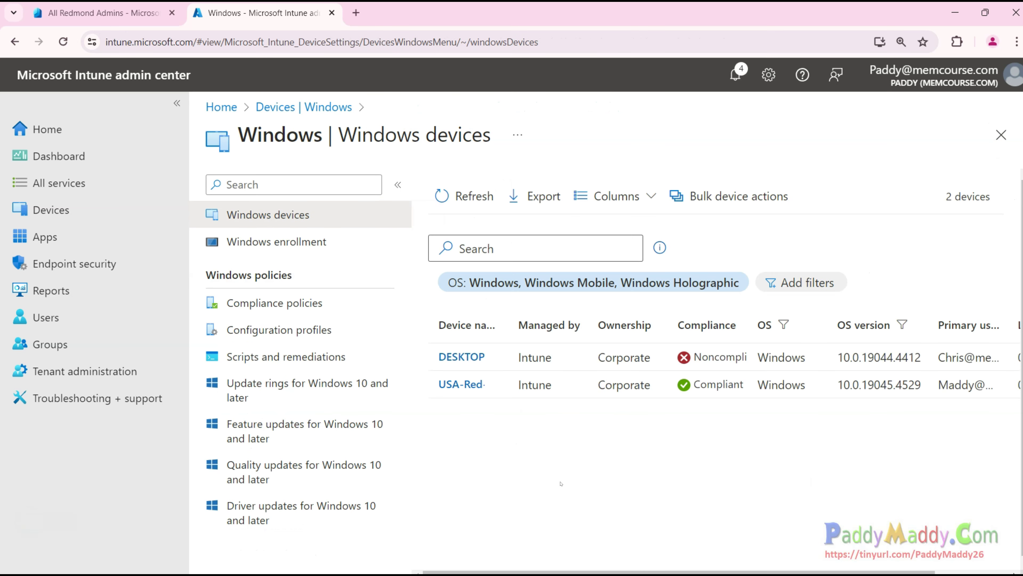
mouse_move(480, 170)
left_mouse_down()
mouse_move(447, 151)
mouse_move(467, 154)
left_mouse_up()
mouse_move(398, 191)
left_mouse_down()
mouse_move(407, 183)
mouse_move(422, 191)
mouse_move(479, 290)
mouse_move(509, 263)
mouse_move(499, 307)
mouse_move(540, 301)
mouse_move(574, 345)
mouse_move(572, 363)
left_mouse_up()
left_click_drag(600, 417, 592, 415)
left_click_drag(600, 454, 605, 453)
mouse_move(532, 318)
left_mouse_down()
mouse_move(576, 494)
mouse_move(536, 293)
mouse_move(550, 321)
mouse_move(645, 266)
left_mouse_up()
mouse_move(548, 269)
left_mouse_down()
mouse_move(479, 333)
mouse_move(522, 297)
left_mouse_up()
left_click_drag(643, 279, 600, 365)
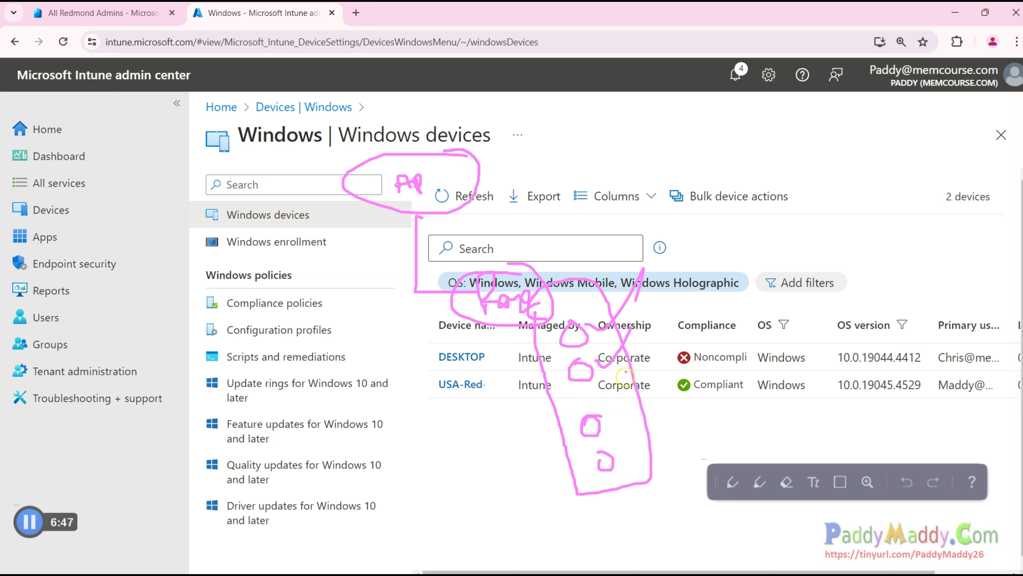
left_click_drag(611, 141, 502, 268)
mouse_move(499, 232)
left_mouse_down()
mouse_move(500, 274)
mouse_move(557, 256)
left_mouse_up()
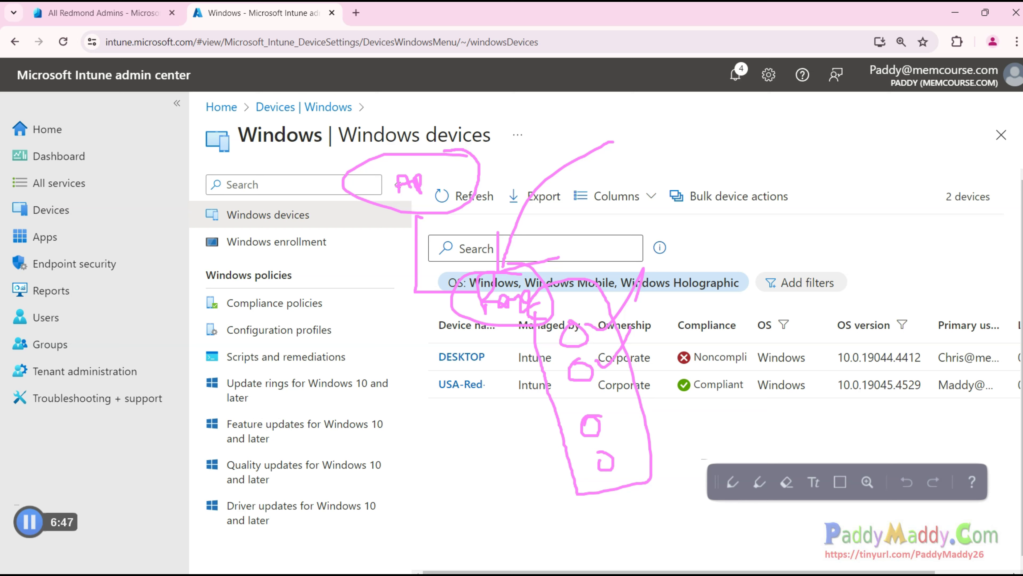
left_click_drag(604, 414, 640, 395)
mouse_move(544, 291)
left_mouse_down()
mouse_move(453, 294)
mouse_move(477, 263)
left_mouse_up()
key("Escape")
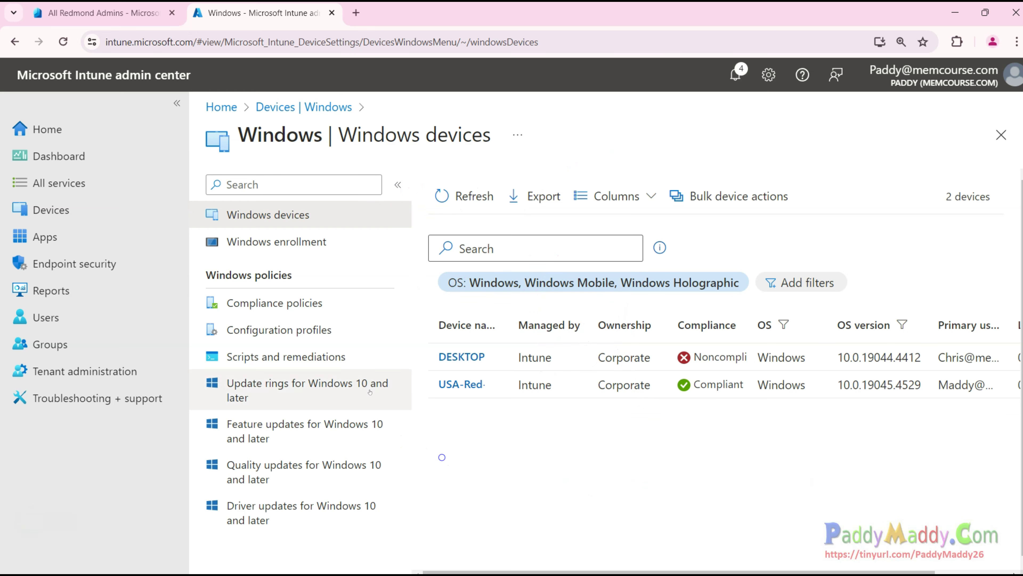
Open the Deploy Trusted Sites policy from the Windows configuration profiles.
left_click(282, 329)
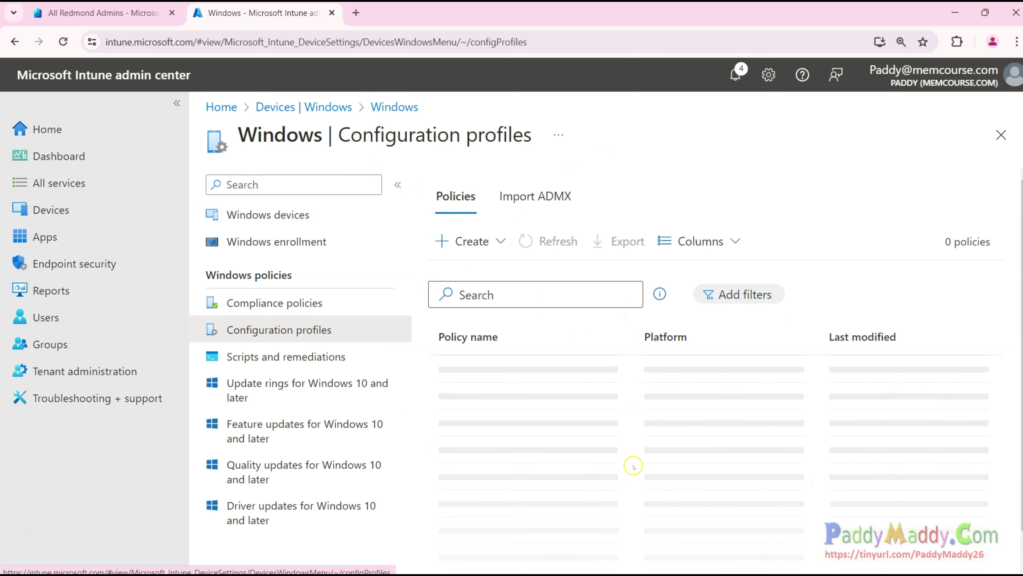
left_click(512, 478)
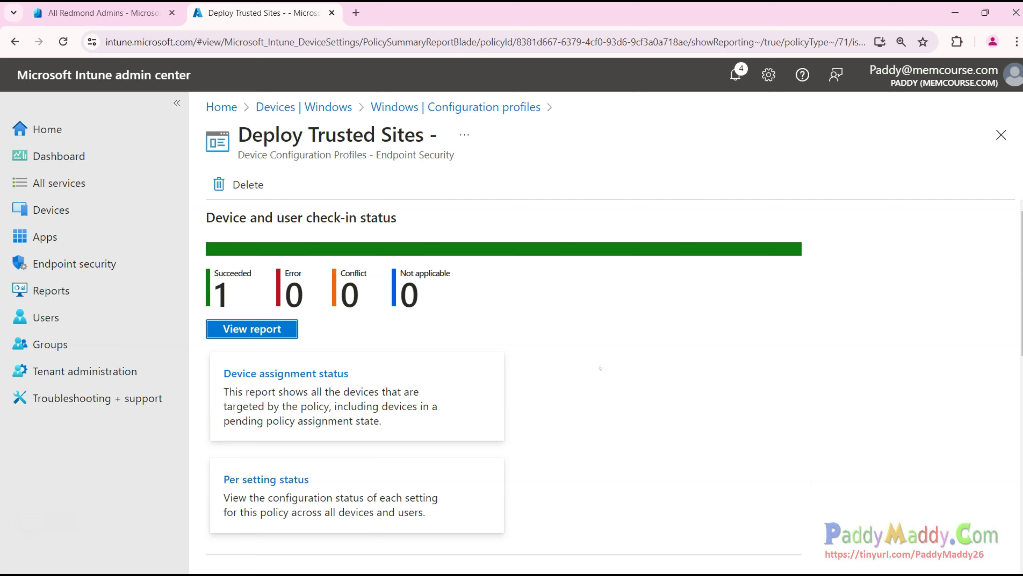
Check the included groups and the scope tag in the Deploy Trusted Sites policy's properties.
scroll(599, 367, "down", 10)
left_click_drag(250, 473, 262, 457)
left_click(251, 489)
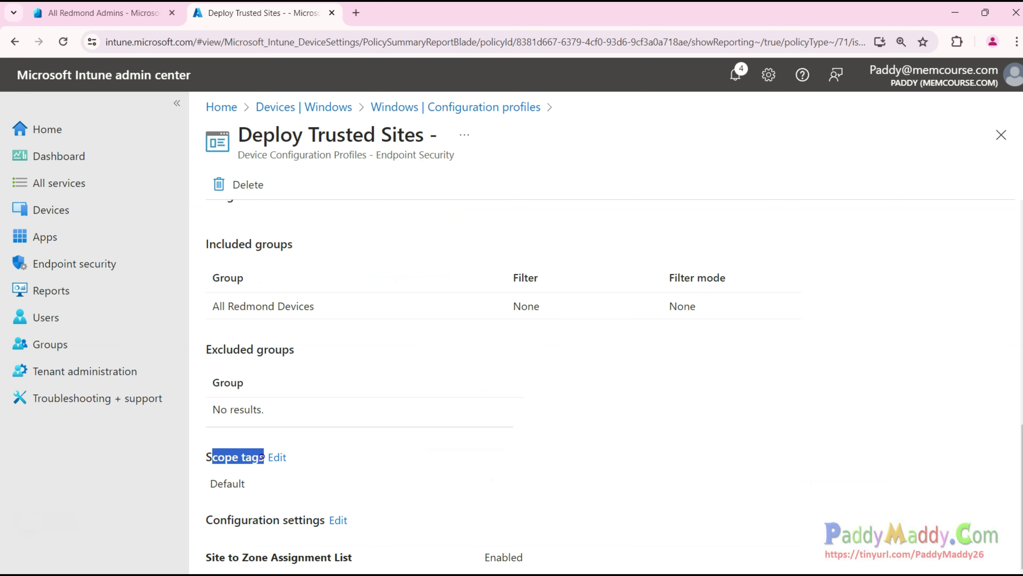
left_click(230, 484)
double_click(234, 520)
scroll(409, 480, "up", 10)
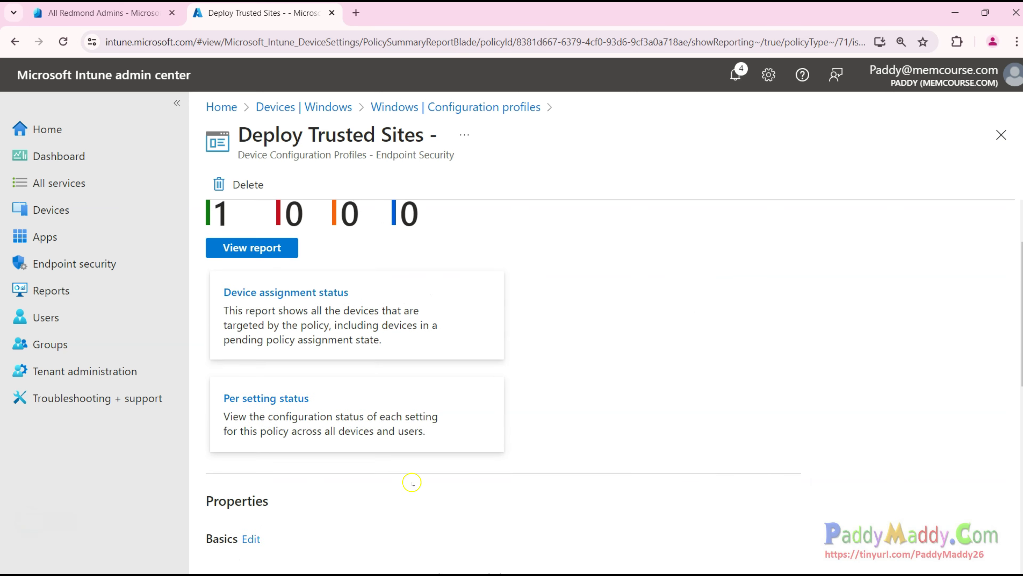
left_click_drag(239, 137, 422, 142)
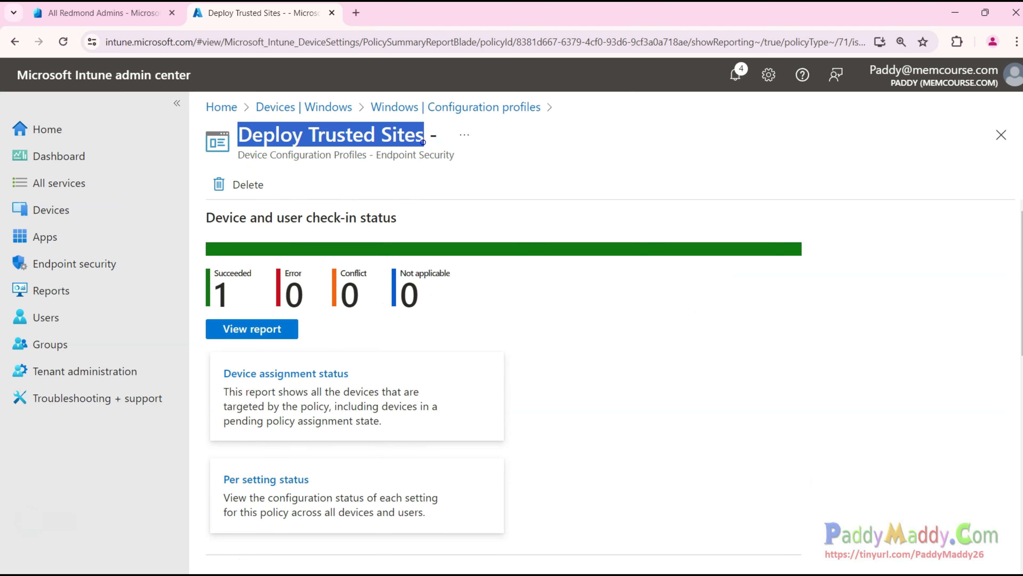
Replace the Default scope tag of the Deploy Trusted Sites policy with Redmond and save the policy.
scroll(558, 411, "down", 8)
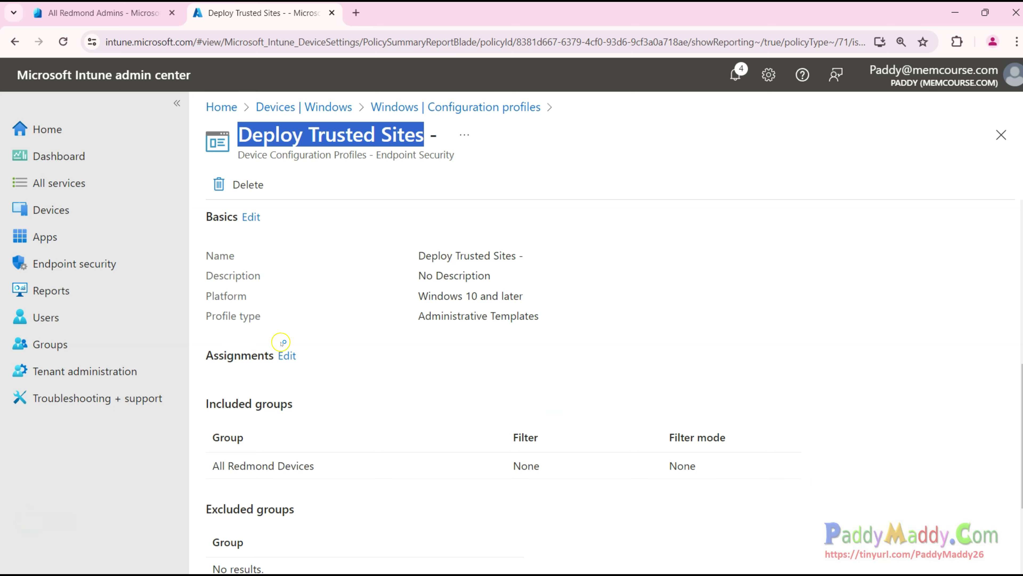
scroll(318, 374, "down", 3)
scroll(318, 374, "down", 1)
left_click(276, 455)
left_click(822, 300)
left_click(281, 336)
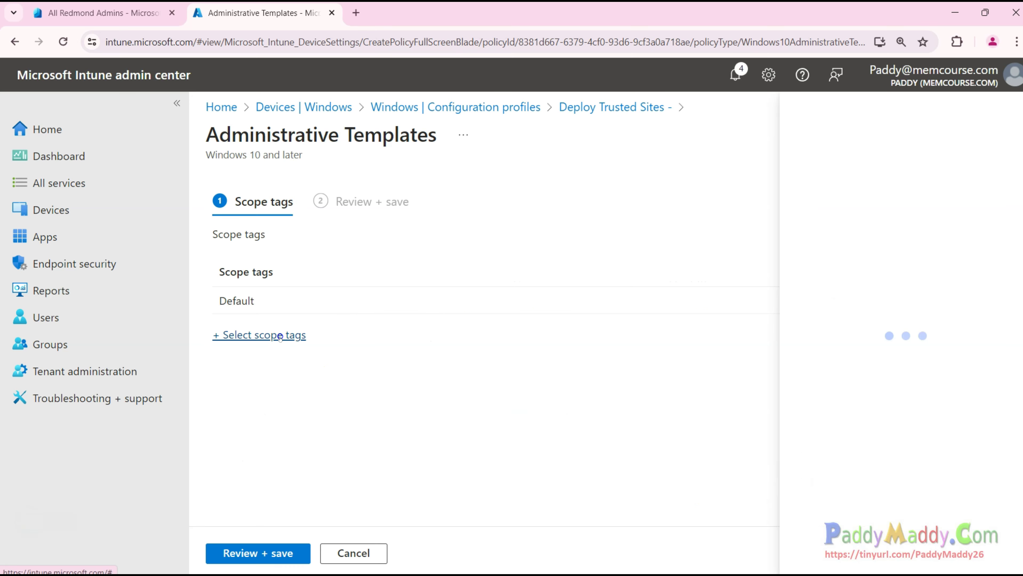
left_click(743, 282)
left_click(995, 398)
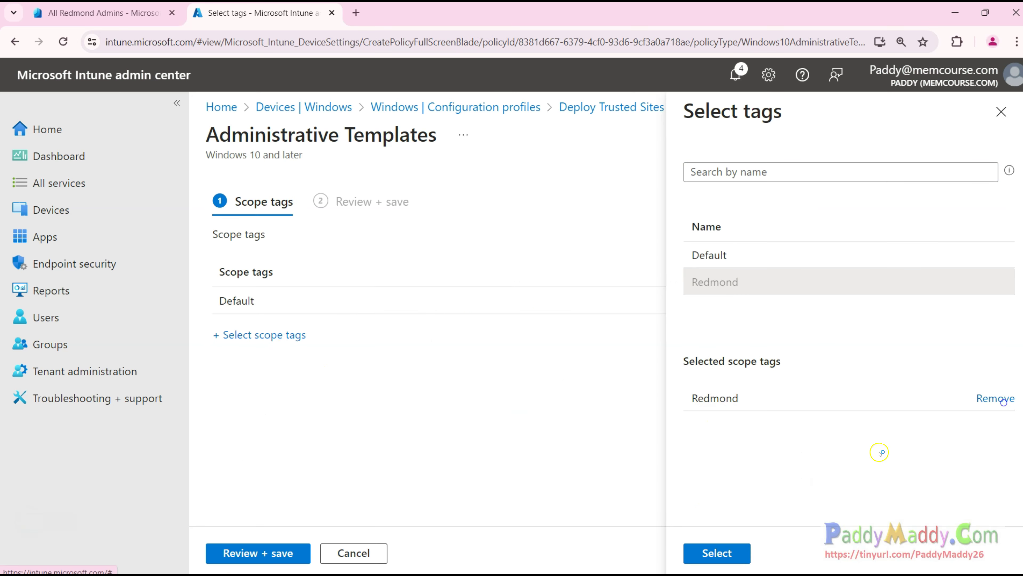
left_click(710, 557)
left_click(258, 552)
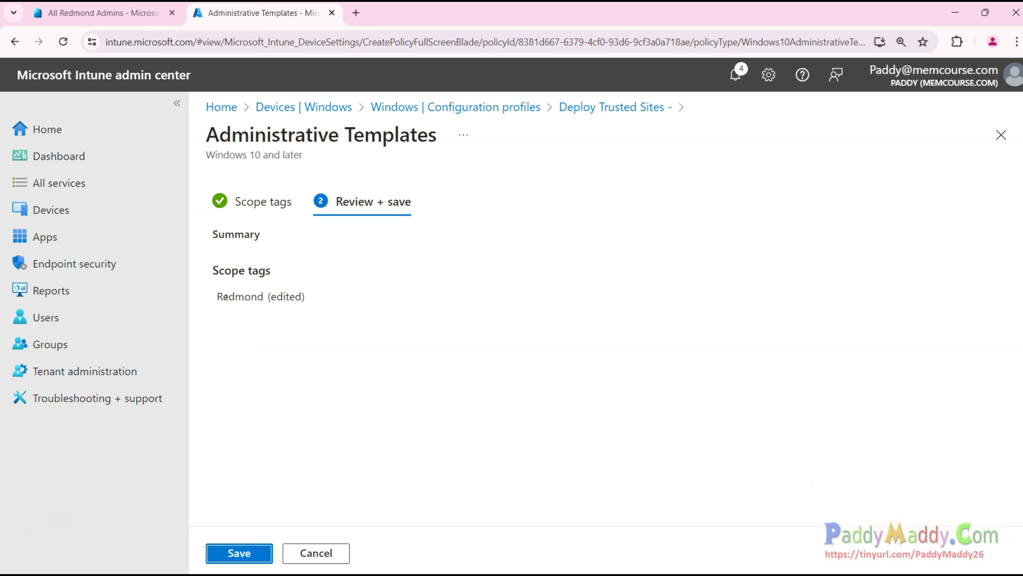
left_click(239, 553)
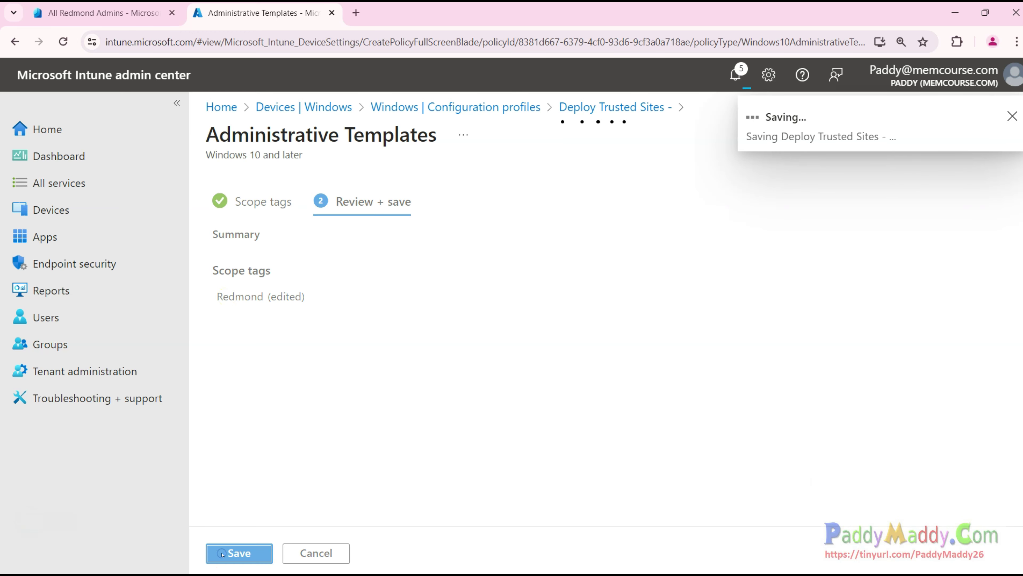
Review the saved scope tag of the Deploy Trusted Sites policy against its included group, All Redmond Devices.
left_click_drag(206, 457, 257, 451)
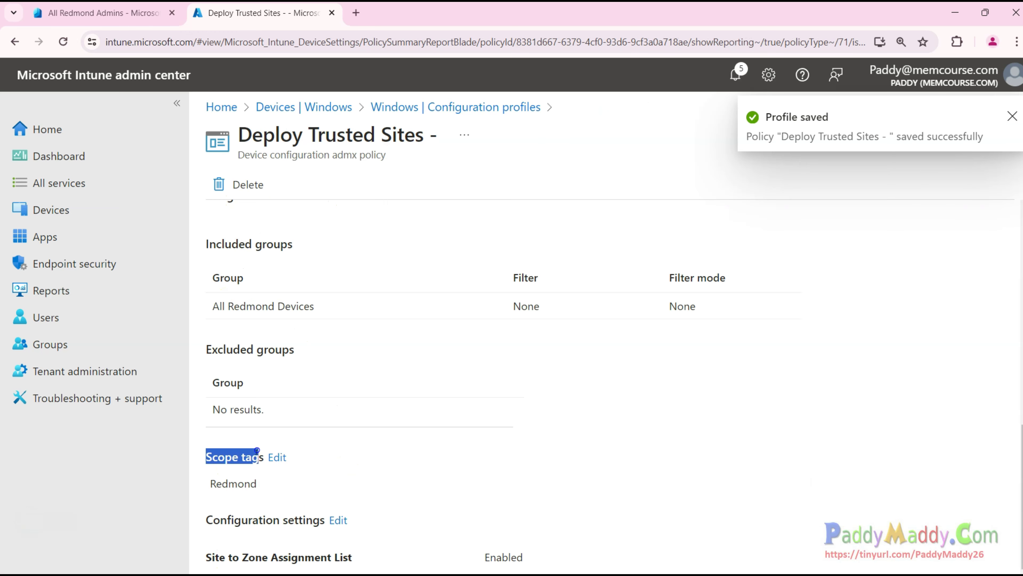
left_click_drag(208, 244, 313, 245)
left_click(313, 247)
scroll(305, 349, "up", 3)
left_click_drag(206, 378, 277, 378)
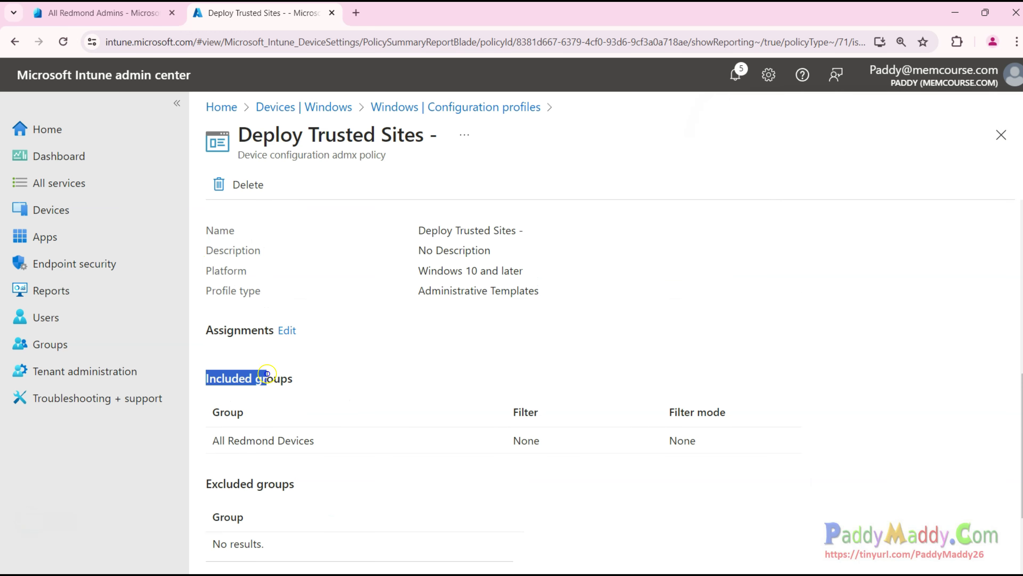
left_click_drag(212, 440, 319, 443)
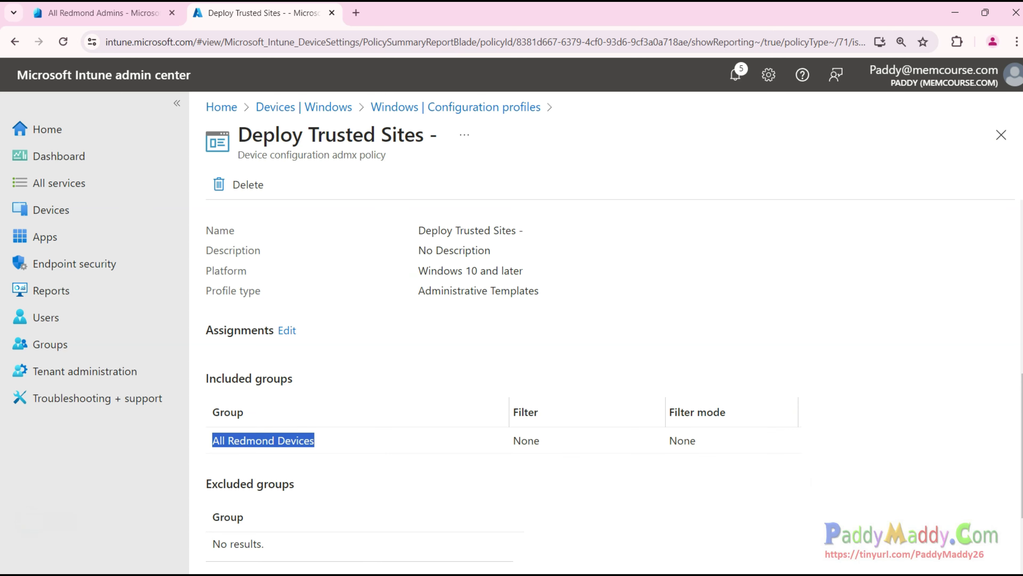
left_click_drag(289, 379, 359, 415)
left_click_drag(340, 366, 296, 443)
mouse_move(317, 370)
left_mouse_down()
mouse_move(193, 397)
mouse_move(252, 495)
mouse_move(402, 413)
left_mouse_up()
scroll(327, 422, "down", 3)
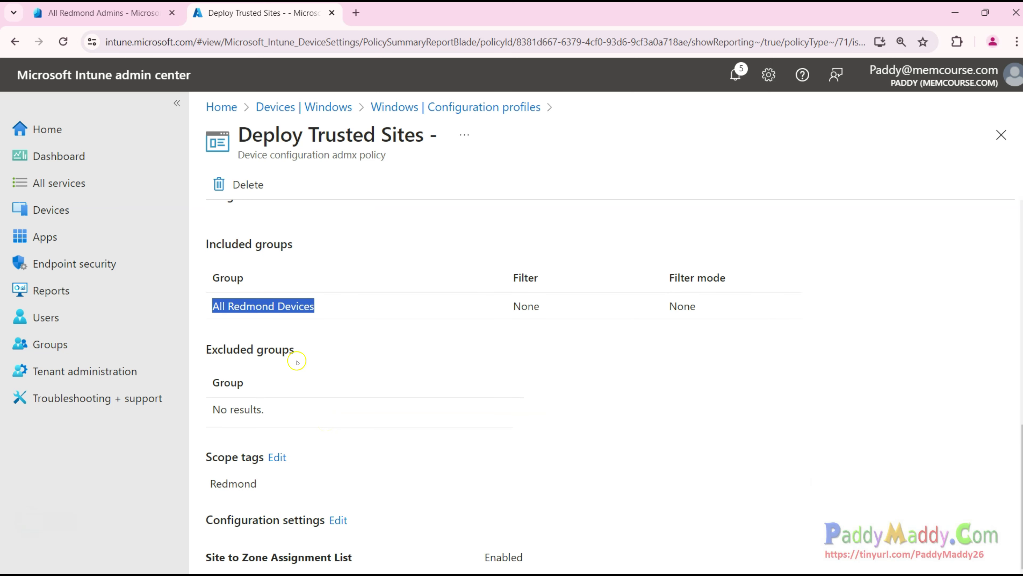
left_click_drag(208, 483, 266, 480)
left_click_drag(212, 309, 315, 308)
mouse_move(277, 411)
left_mouse_down()
mouse_move(344, 411)
mouse_move(306, 339)
mouse_move(352, 332)
left_mouse_up()
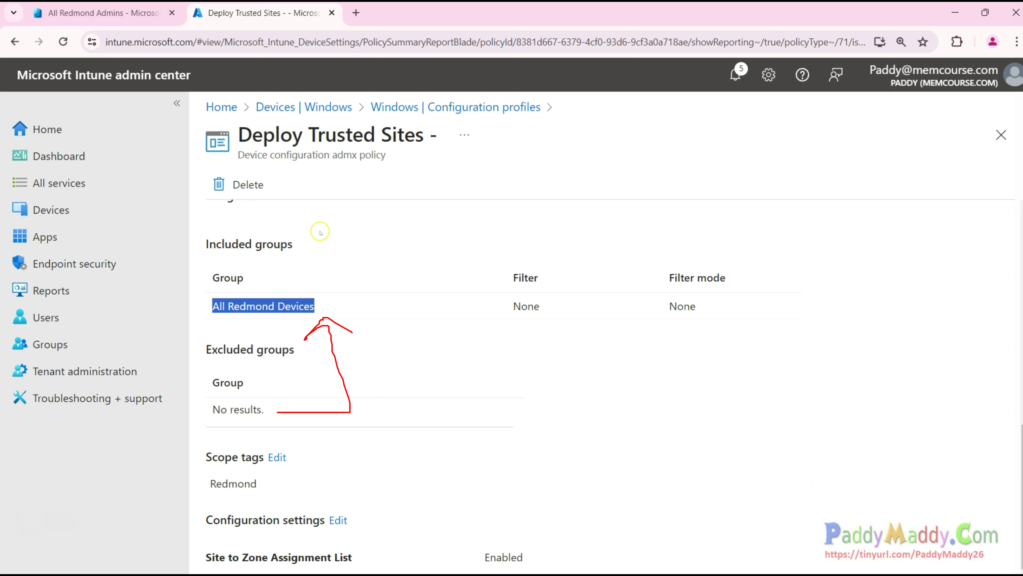
left_click_drag(236, 167, 372, 169)
mouse_move(430, 228)
left_mouse_down()
mouse_move(338, 258)
mouse_move(316, 293)
mouse_move(352, 287)
left_mouse_up()
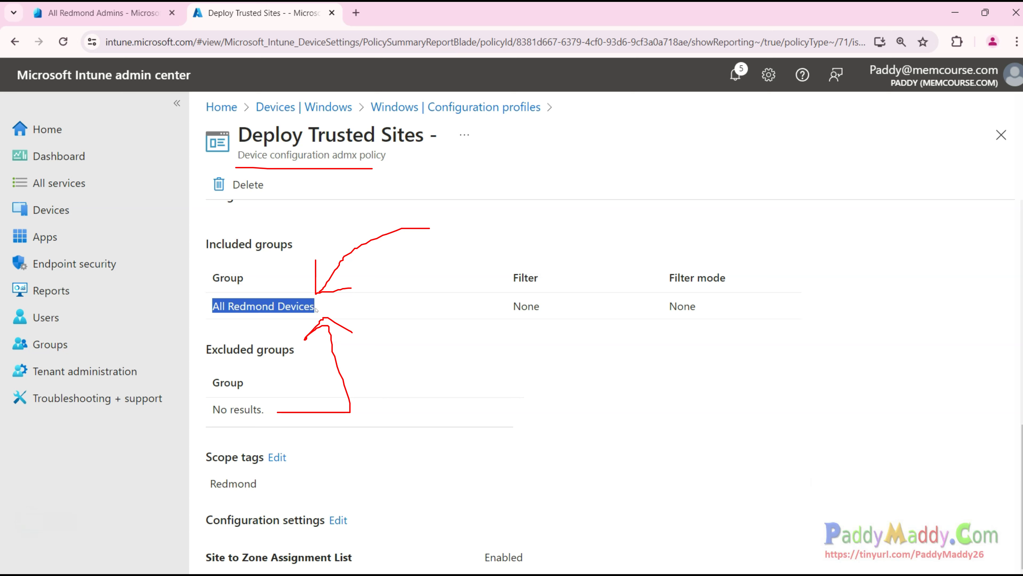
Compare the policy's scope tag with the scope tag selected in the properties of USA-Red-PC012.
double_click(234, 483)
left_click(86, 220)
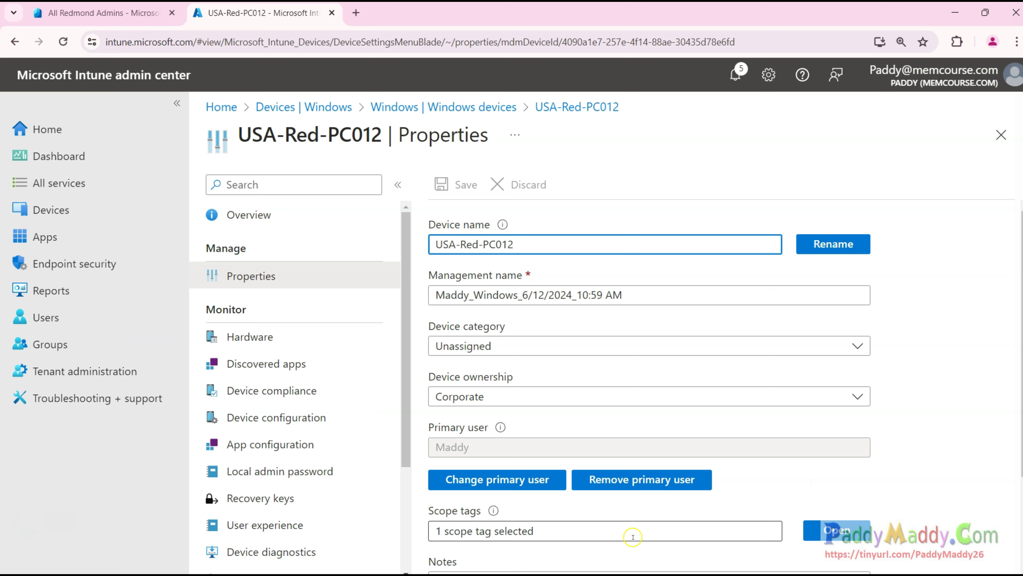
left_click(632, 537)
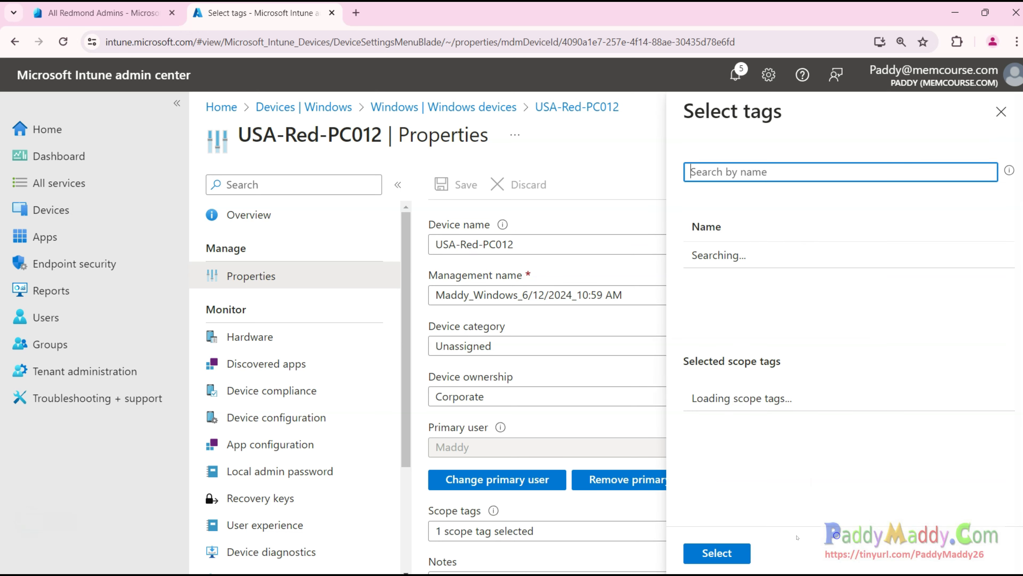
double_click(714, 398)
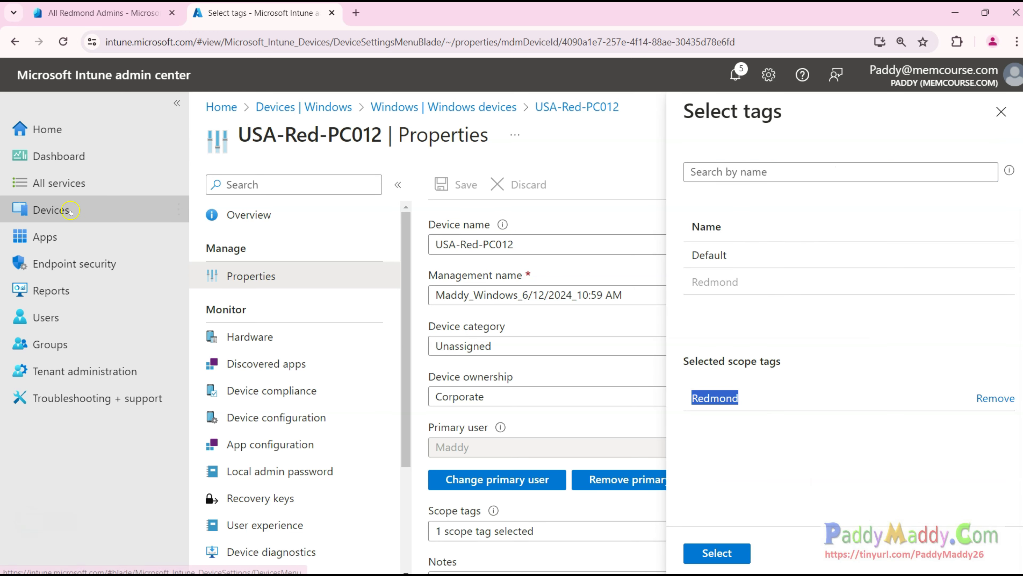
Open the Endpoint Manager roles in tenant administration.
left_click(60, 209)
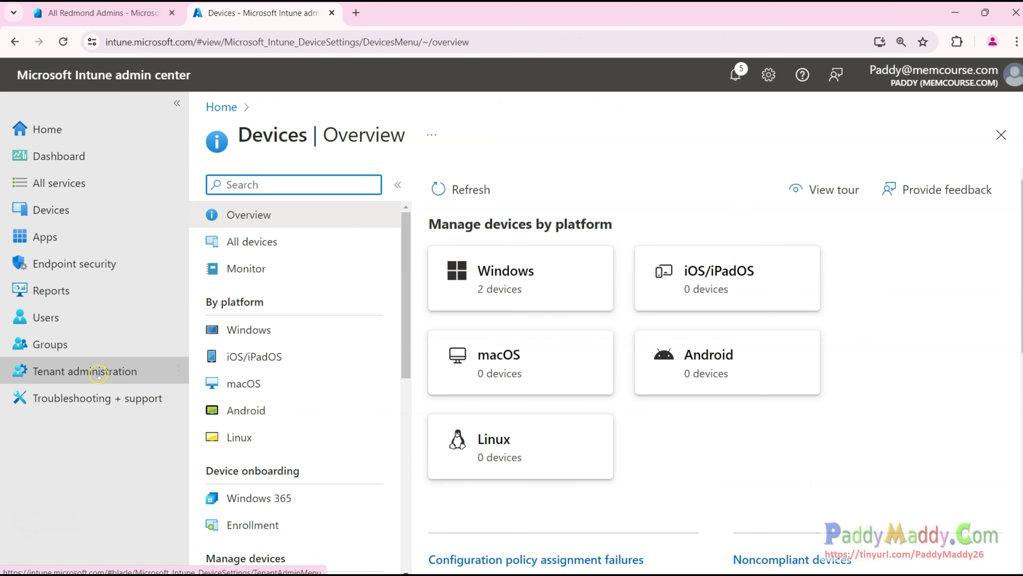
left_click(84, 371)
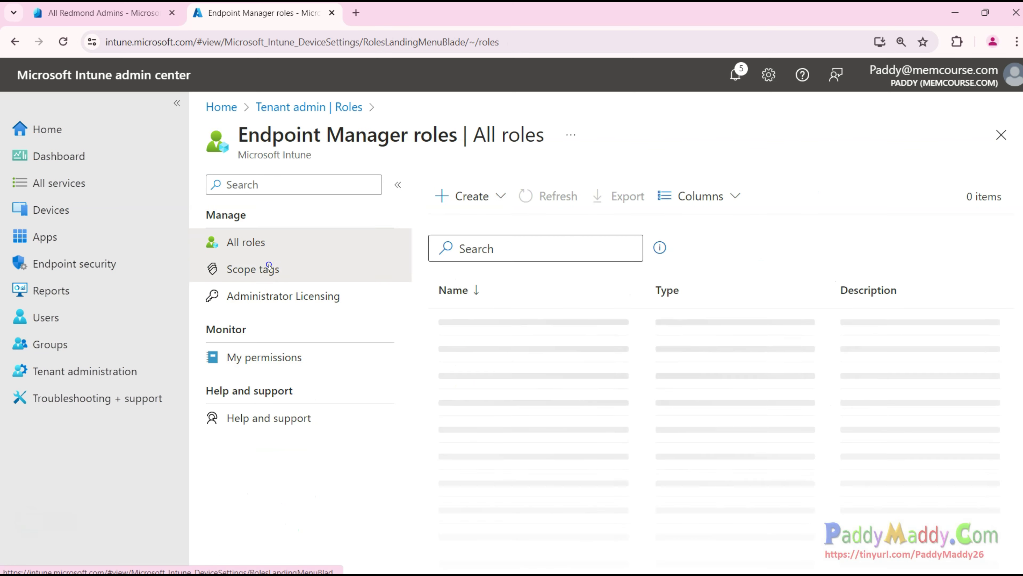
left_click(267, 268)
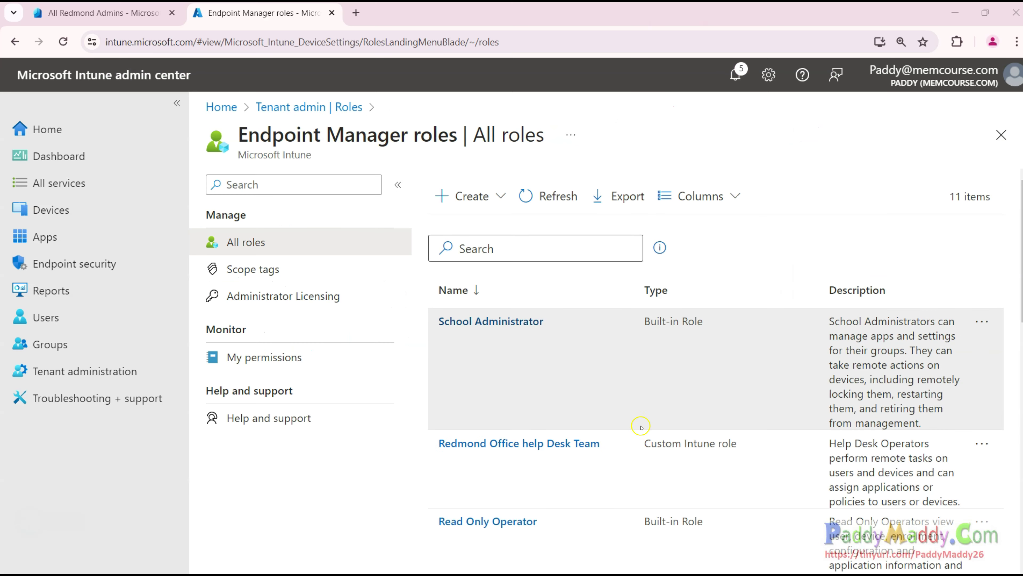
Examine the list of all roles, comparing built-in and custom types and checking the actions offered for Help Desk Operator.
scroll(638, 422, "down", 8)
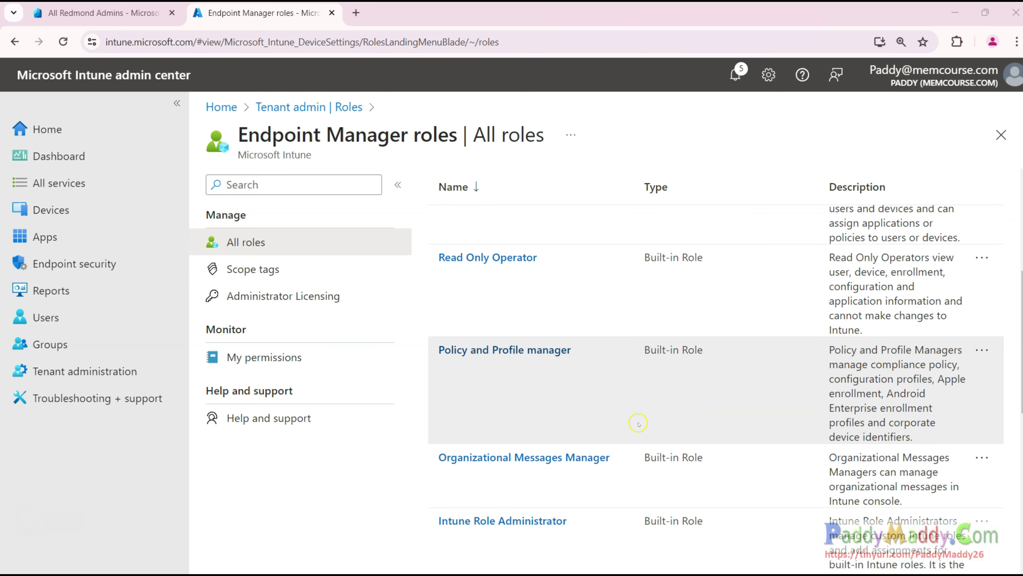
scroll(614, 479, "down", 3)
left_click(982, 421)
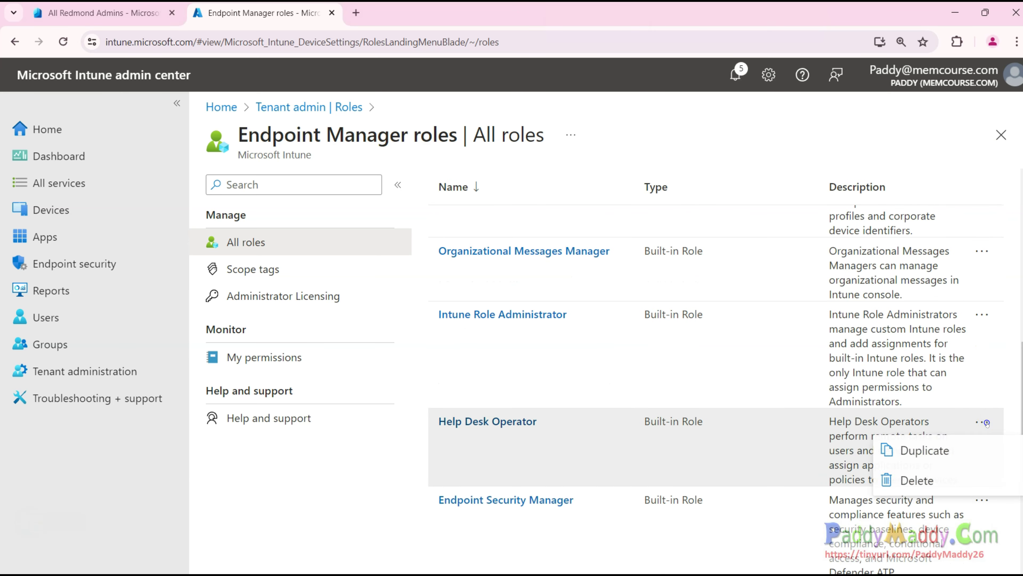
left_click(850, 383)
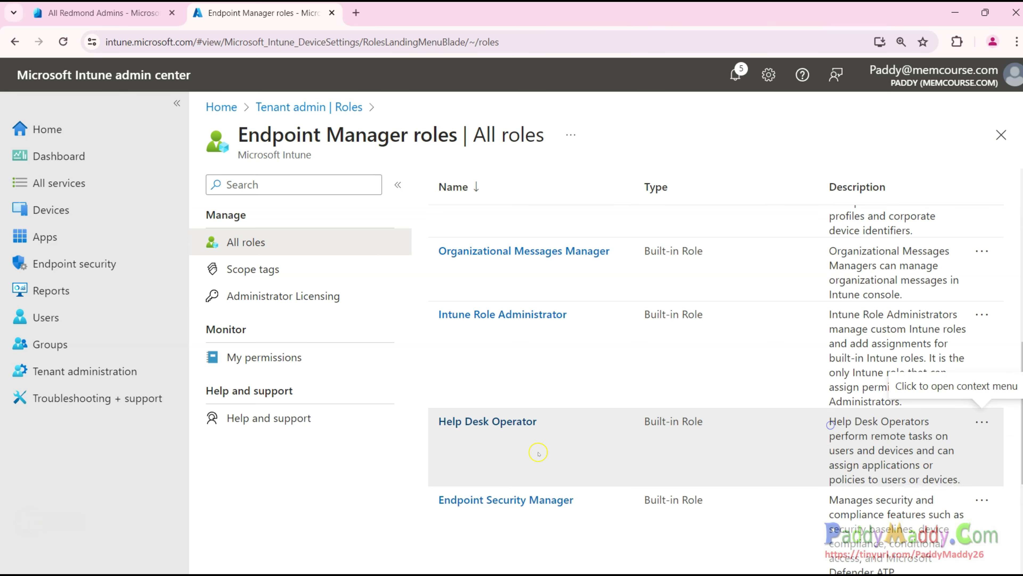
scroll(541, 448, "up", 6)
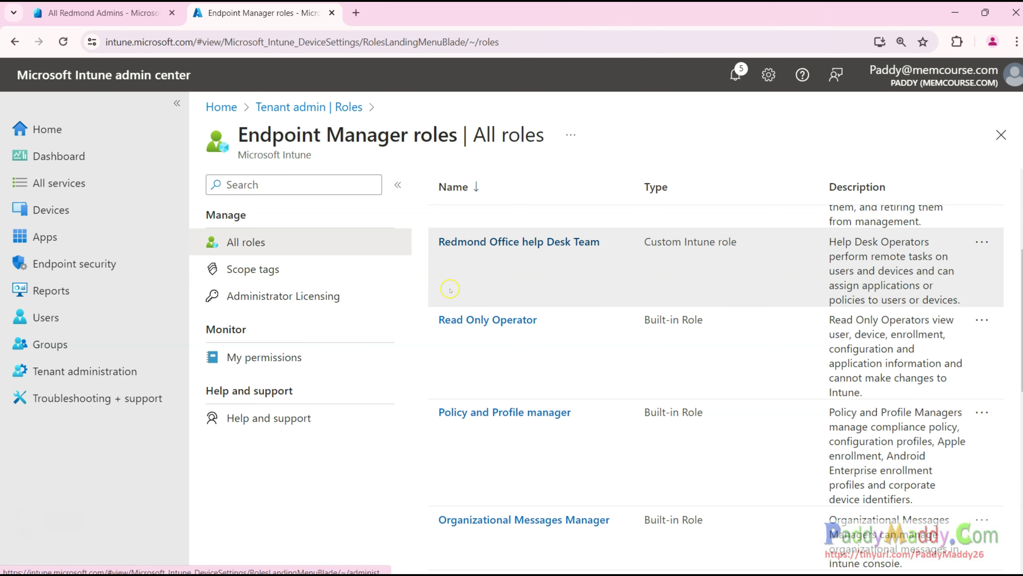
scroll(444, 290, "up", 2)
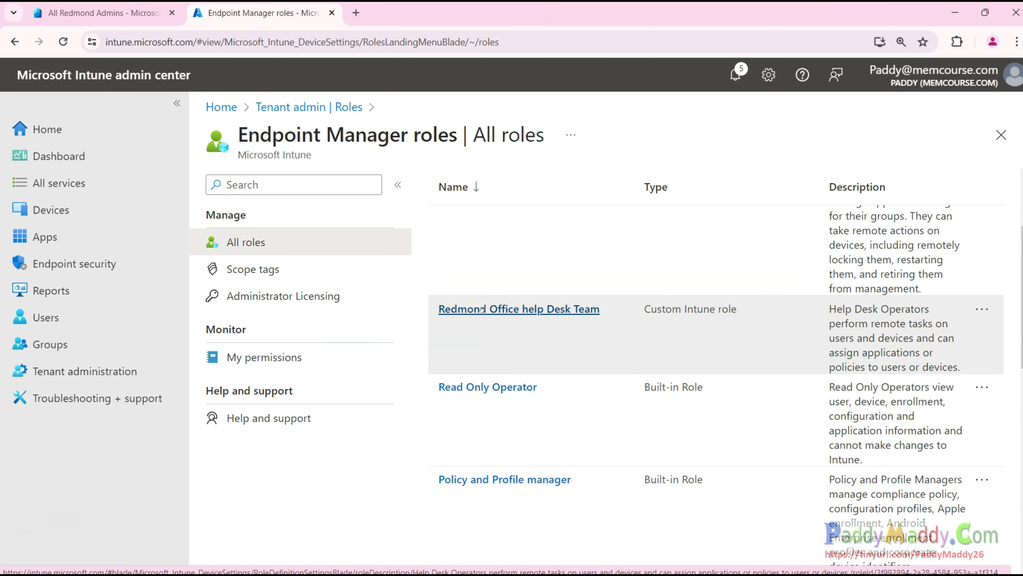
scroll(468, 443, "down", 6)
scroll(473, 407, "up", 6)
left_click_drag(645, 309, 737, 308)
left_click_drag(645, 387, 705, 386)
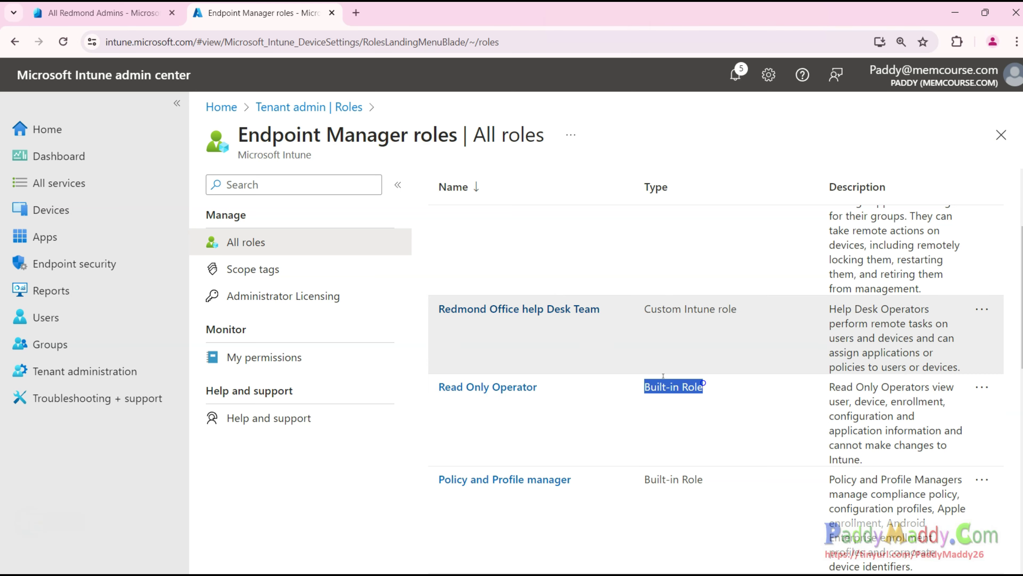
Open the assignments of the Redmond Office help Desk Team role and start a new role assignment.
left_click(556, 308)
left_click_drag(333, 135, 524, 149)
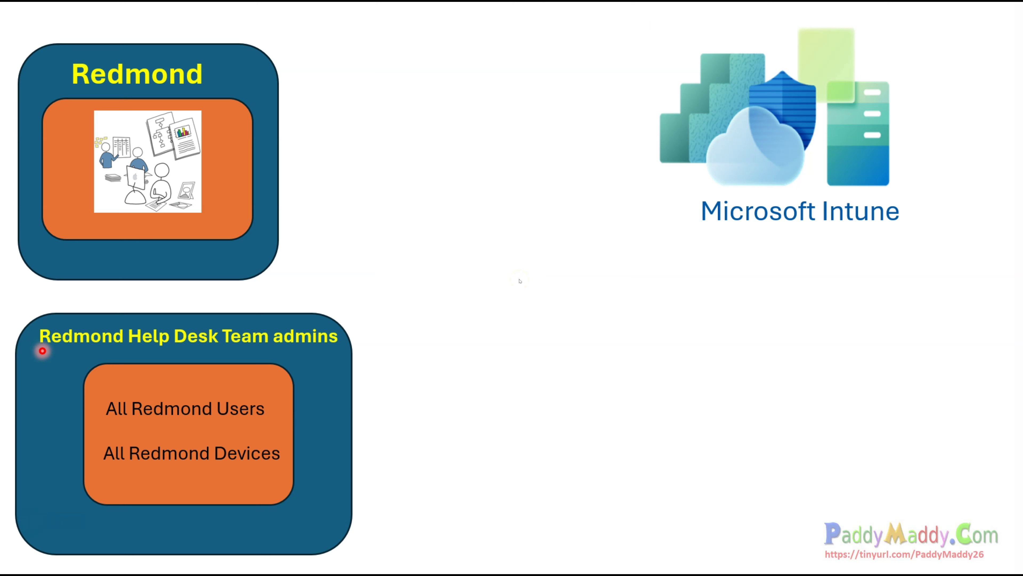
mouse_move(303, 411)
left_mouse_down()
mouse_move(166, 386)
mouse_move(62, 460)
mouse_move(277, 482)
mouse_move(292, 405)
left_mouse_up()
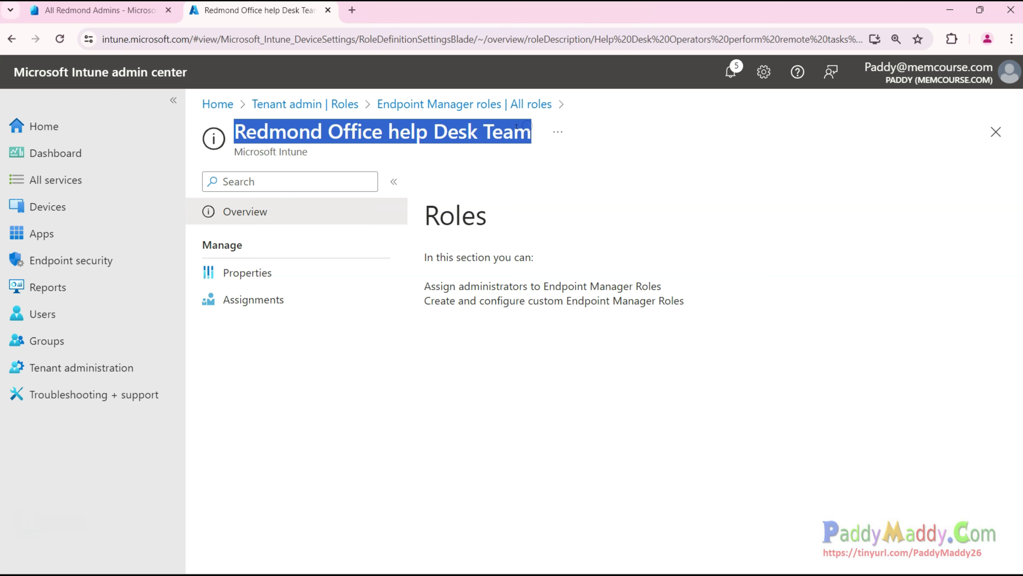
left_click(254, 299)
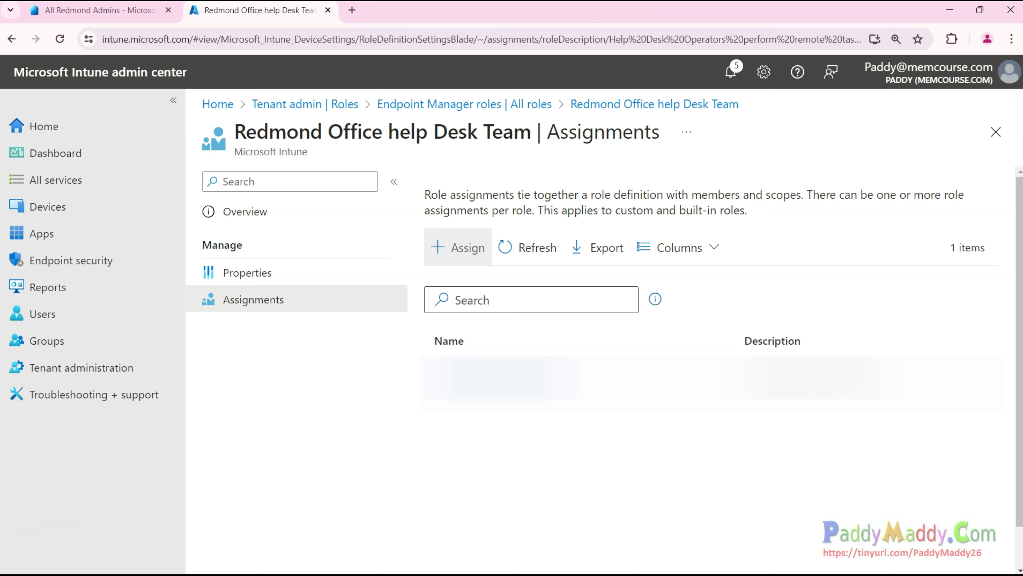
left_click_drag(247, 143, 510, 144)
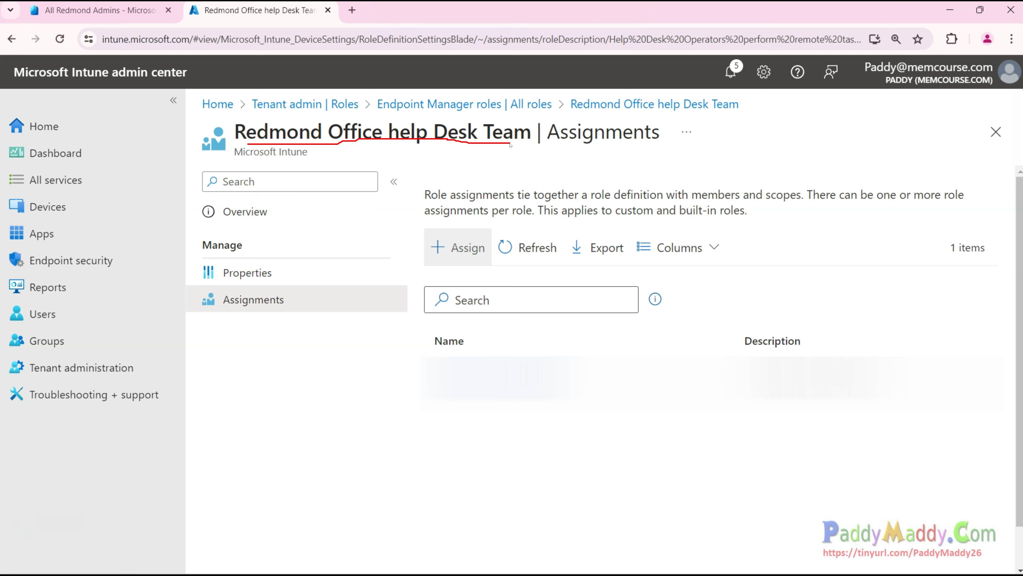
left_click(440, 253)
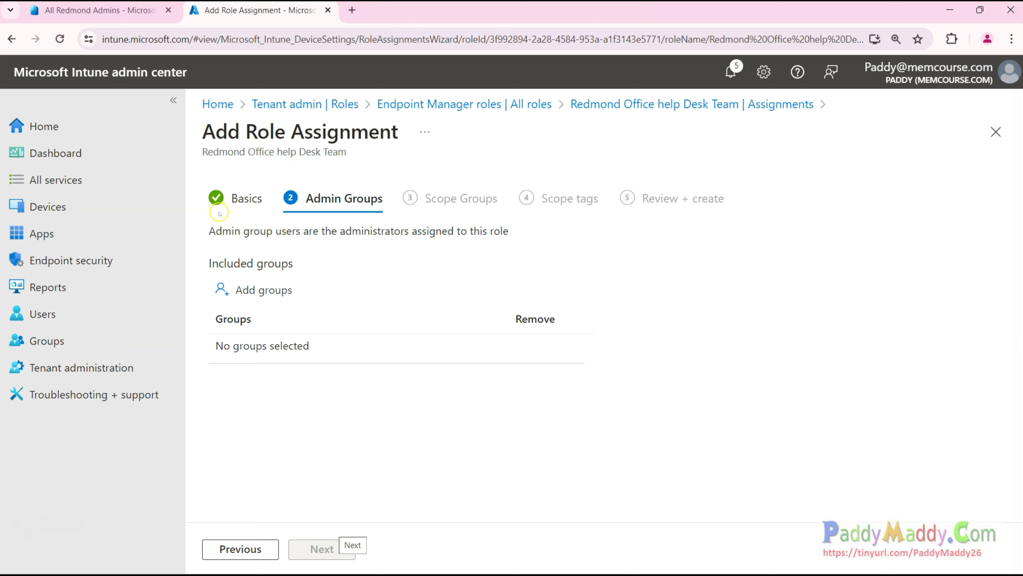
left_click_drag(231, 210, 262, 184)
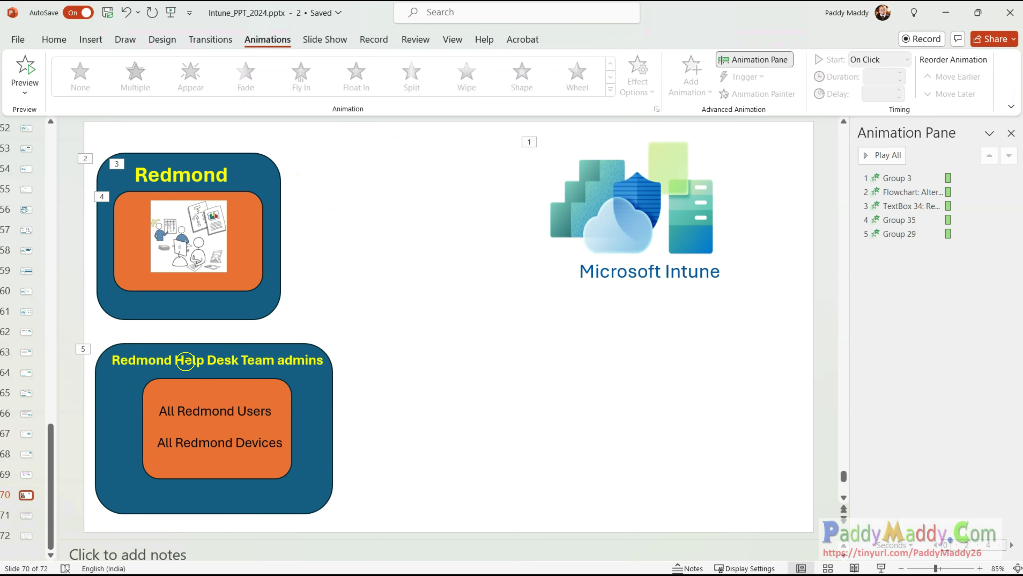
triple_click(187, 359)
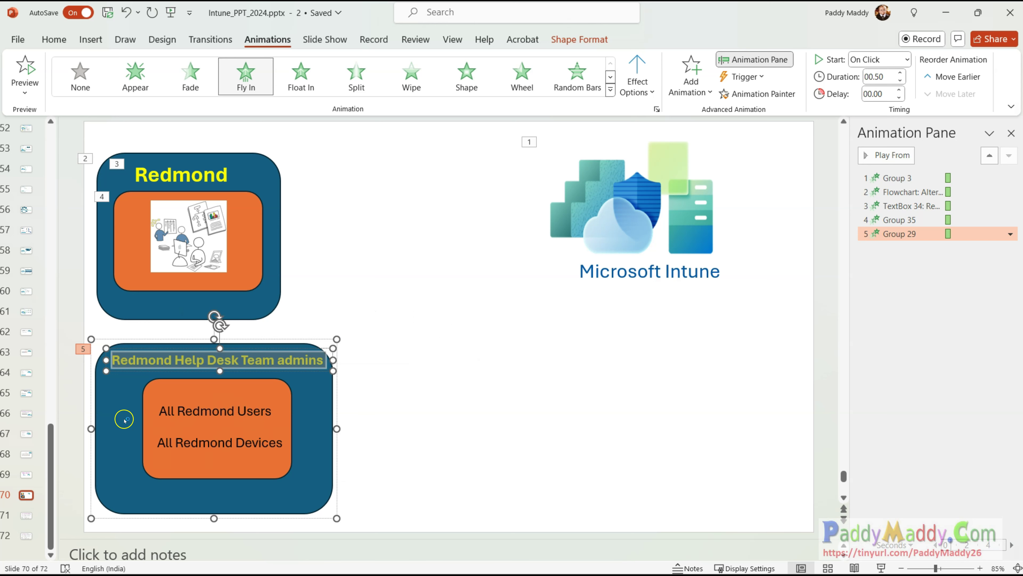
mouse_move(383, 390)
left_mouse_down()
mouse_move(375, 448)
mouse_move(194, 318)
mouse_move(62, 415)
mouse_move(107, 530)
mouse_move(337, 510)
mouse_move(384, 429)
left_mouse_up()
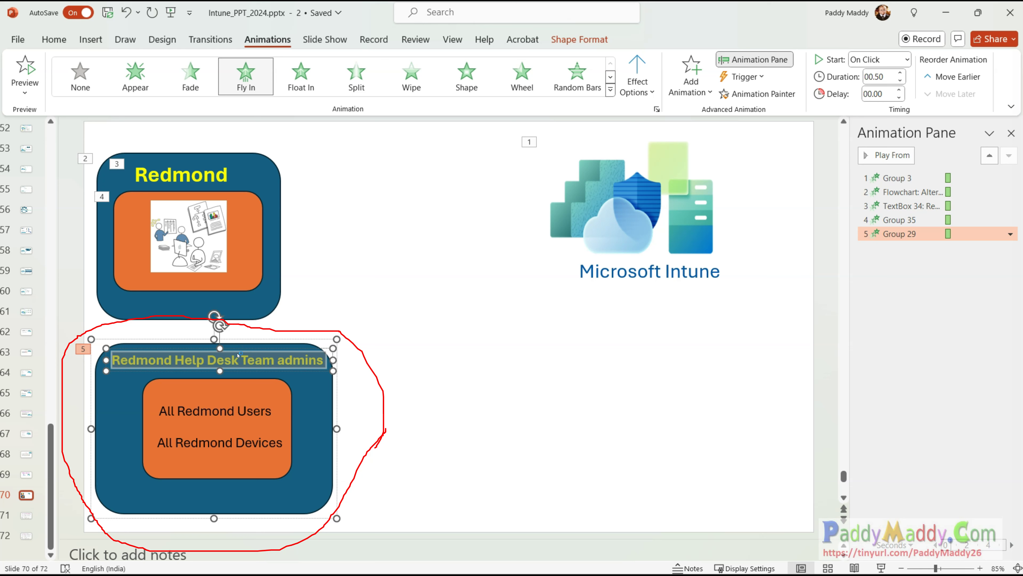
mouse_move(288, 353)
left_mouse_down()
mouse_move(449, 328)
mouse_move(499, 336)
mouse_move(508, 357)
mouse_move(580, 382)
left_mouse_up()
left_click_drag(563, 303, 597, 389)
mouse_move(595, 349)
left_mouse_down()
mouse_move(579, 383)
mouse_move(711, 323)
mouse_move(747, 328)
mouse_move(827, 307)
left_mouse_up()
left_click_drag(856, 295, 860, 299)
mouse_move(908, 270)
left_mouse_down()
mouse_move(914, 290)
mouse_move(977, 270)
left_mouse_up()
mouse_move(605, 337)
left_mouse_down()
mouse_move(605, 318)
mouse_move(331, 300)
mouse_move(324, 328)
left_mouse_up()
left_click_drag(298, 293, 353, 323)
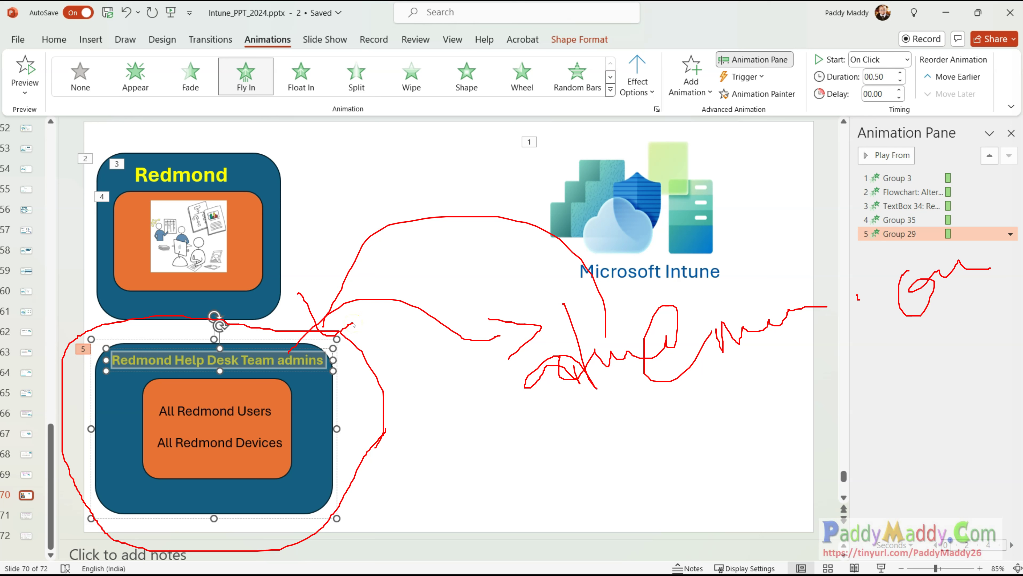
Review the slide's Redmond Help Desk Team admins scope and switch back to the Intune role assignment's admin groups.
left_click_drag(85, 428, 155, 415)
mouse_move(114, 483)
left_mouse_down()
mouse_move(145, 445)
mouse_move(255, 456)
left_mouse_up()
mouse_move(293, 402)
left_mouse_down()
mouse_move(223, 373)
mouse_move(161, 467)
left_mouse_up()
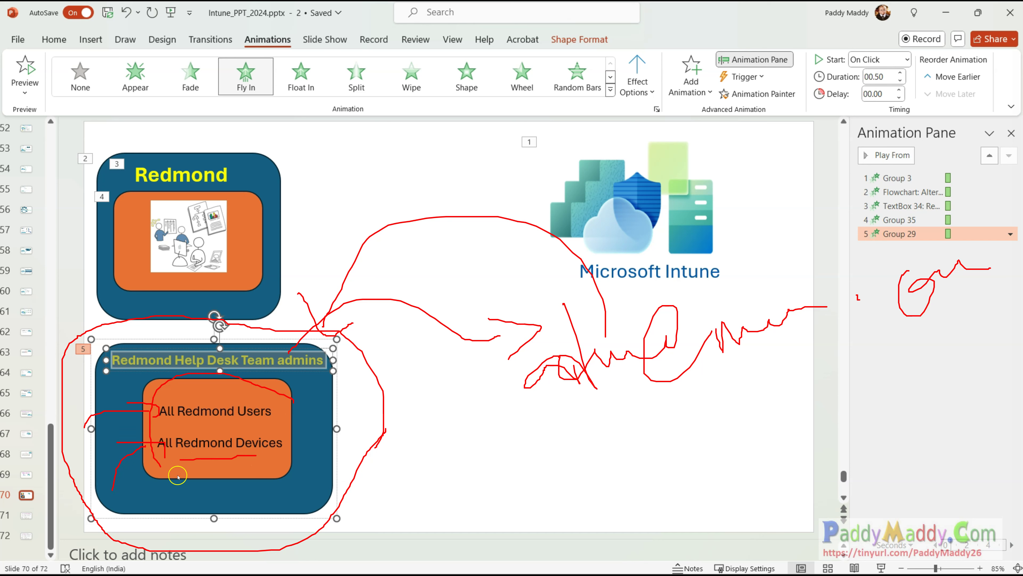
key("Escape")
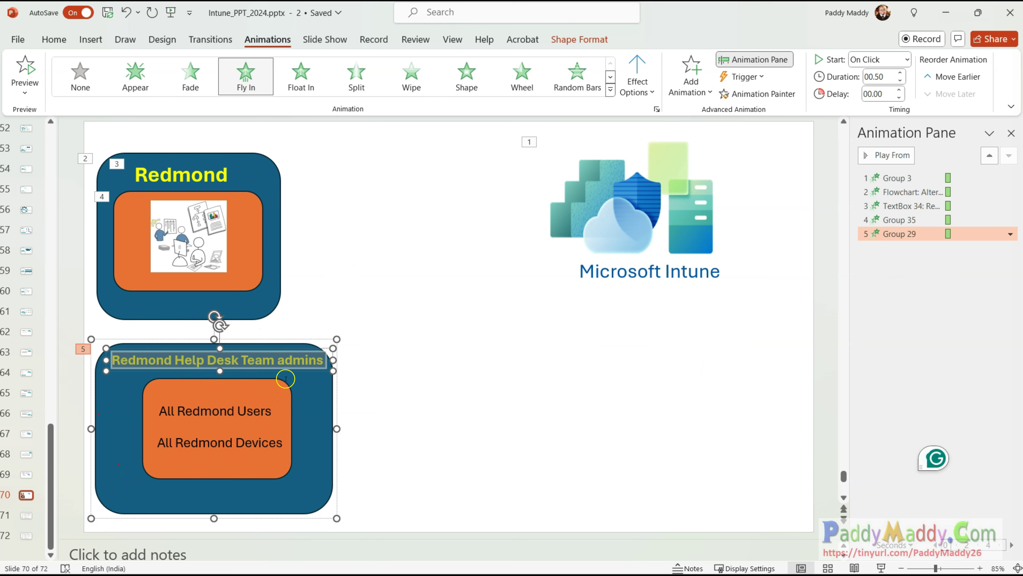
key("alt+Tab")
left_click_drag(210, 263, 293, 264)
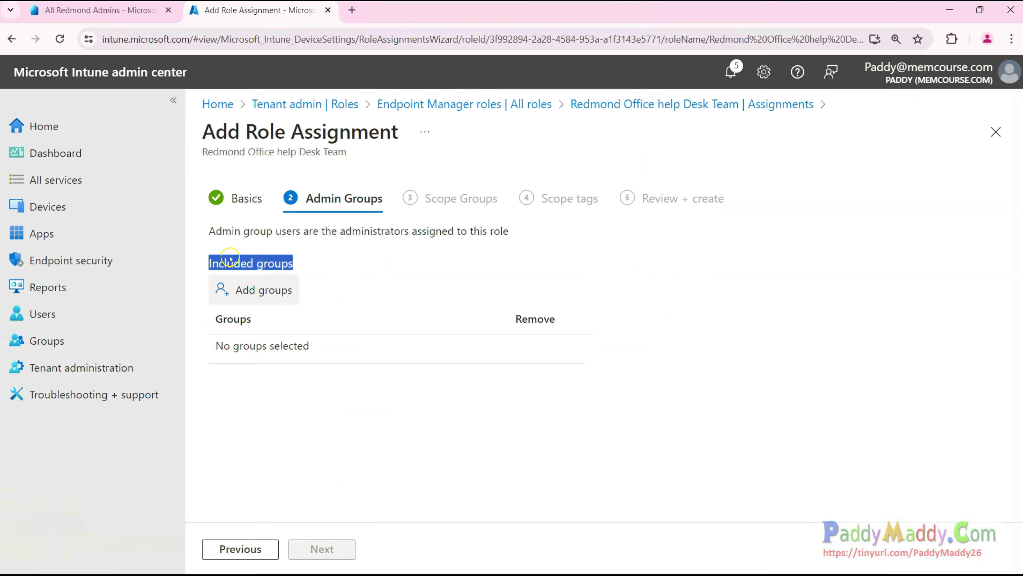
mouse_move(286, 481)
left_mouse_down()
mouse_move(441, 441)
mouse_move(305, 295)
mouse_move(350, 278)
left_mouse_up()
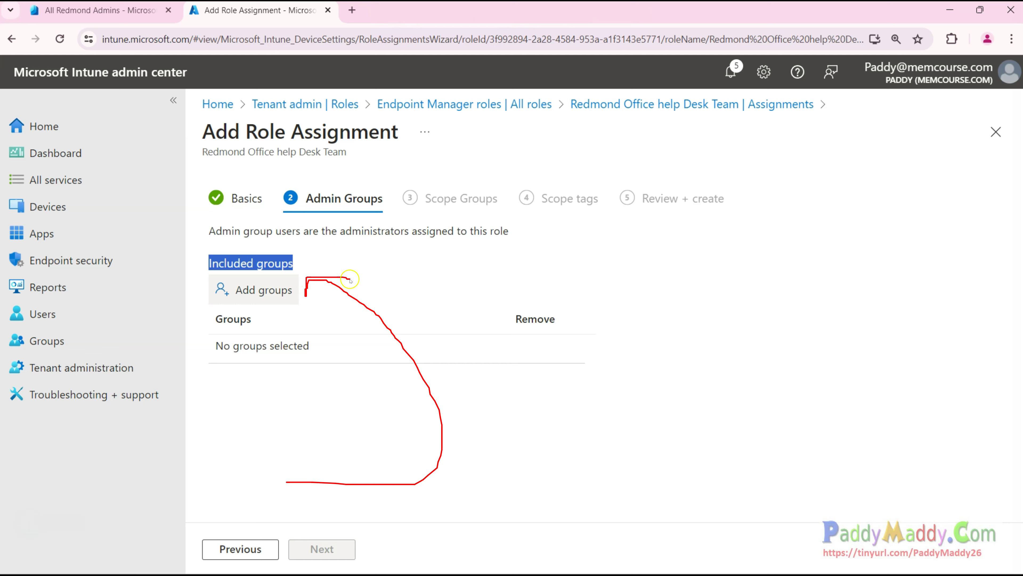
left_click_drag(206, 165, 372, 163)
key("Escape")
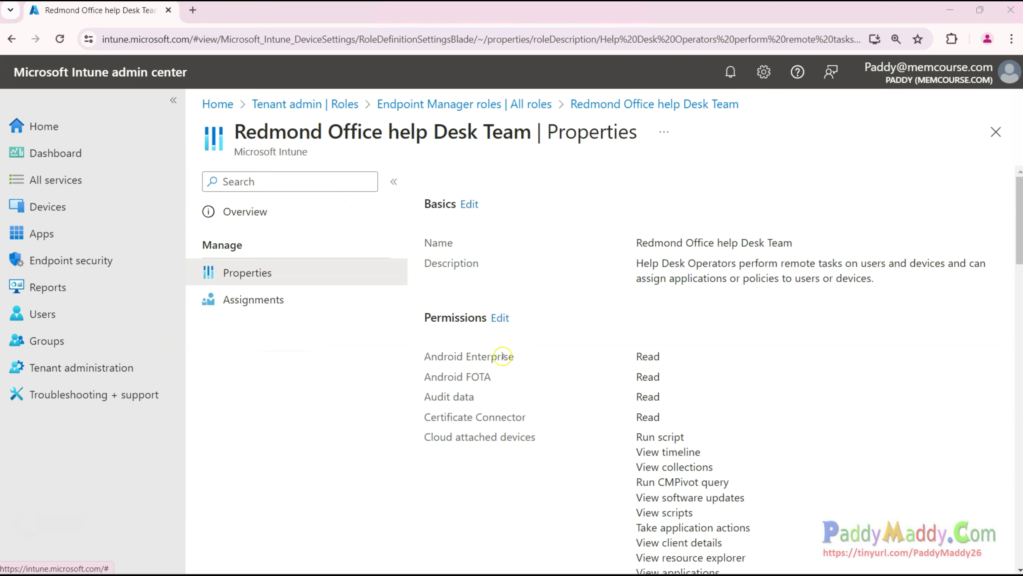
Examine the properties of the Redmond Office help Desk Team role, reading through its full list of permissions.
left_click_drag(244, 141, 373, 152)
left_click_drag(363, 153, 520, 152)
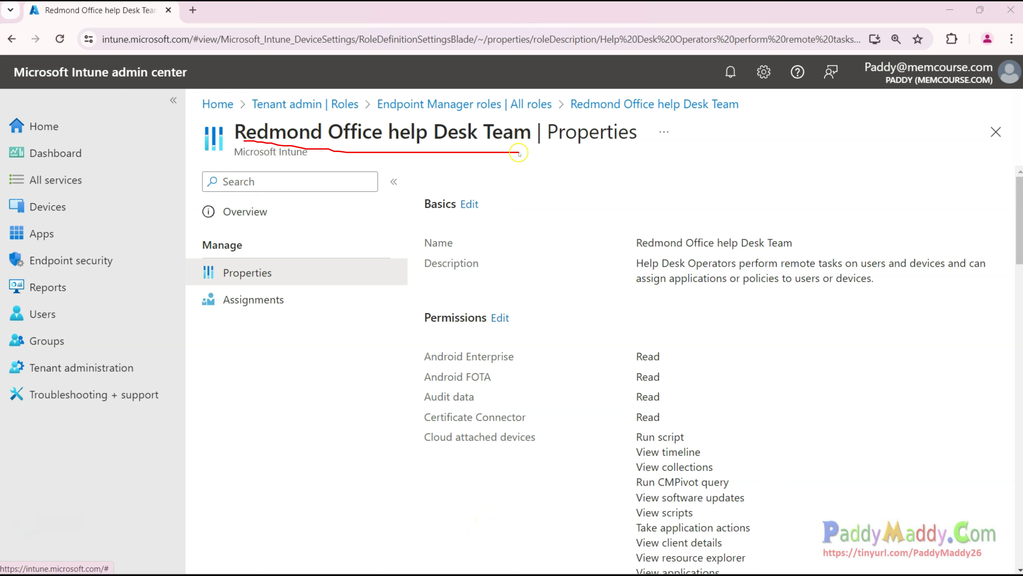
left_click_drag(724, 409, 786, 565)
key("Escape")
left_click_drag(239, 131, 684, 360)
scroll(684, 360, "down", 3)
left_click_drag(425, 221, 709, 437)
scroll(709, 437, "down", 8)
left_click_drag(636, 333, 671, 349)
scroll(683, 379, "down", 10)
left_click_drag(637, 207, 717, 299)
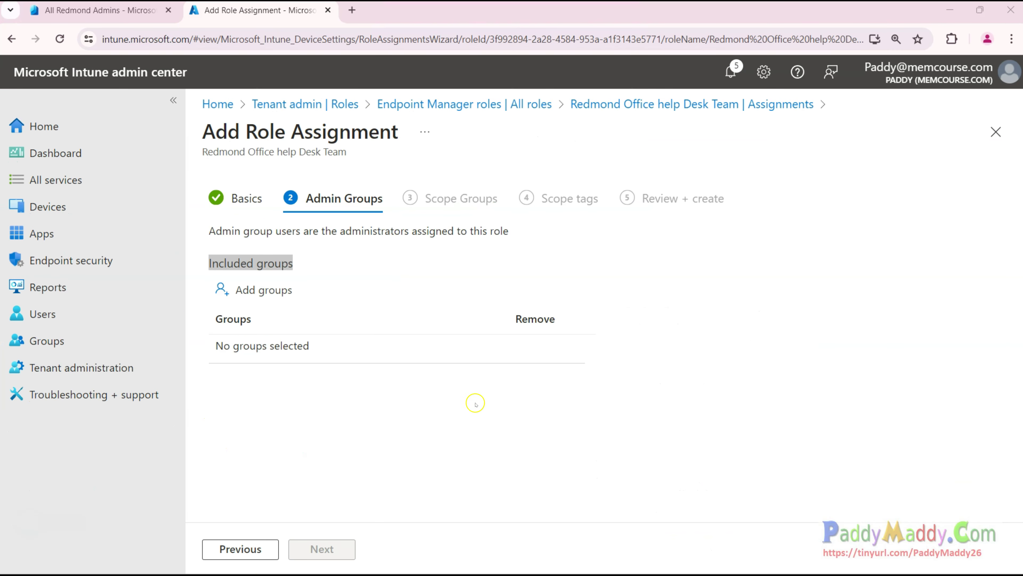
Add the Redmond Help Desk Team group as the role assignment's admin group and continue to the scope groups.
mouse_move(289, 159)
left_mouse_down()
mouse_move(342, 184)
mouse_move(322, 178)
mouse_move(354, 163)
left_mouse_up()
key("Escape")
left_click(287, 297)
type("Redmond Help Desk Team")
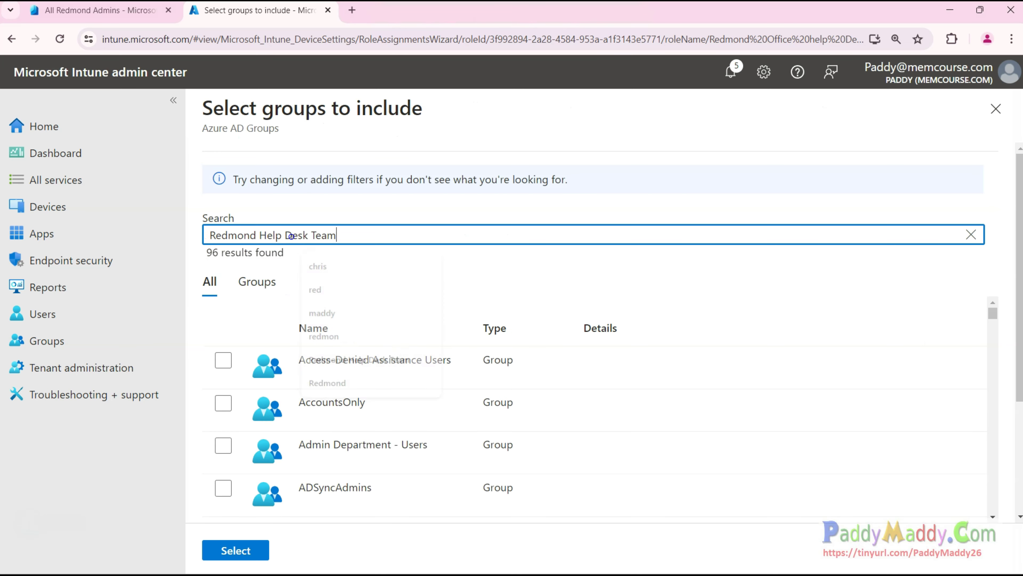
left_click(223, 360)
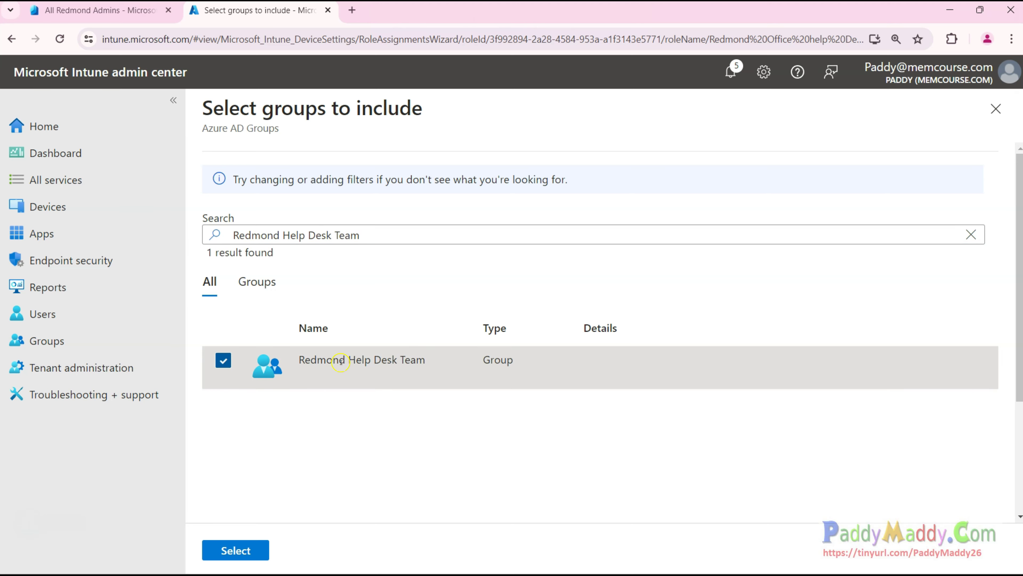
left_click(261, 553)
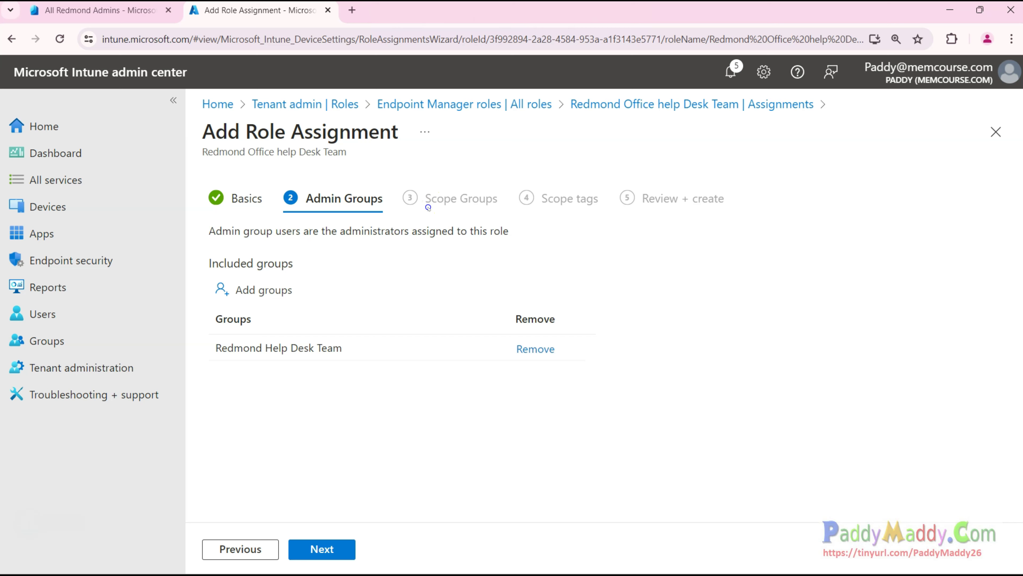
left_click_drag(428, 208, 498, 209)
left_click(332, 551)
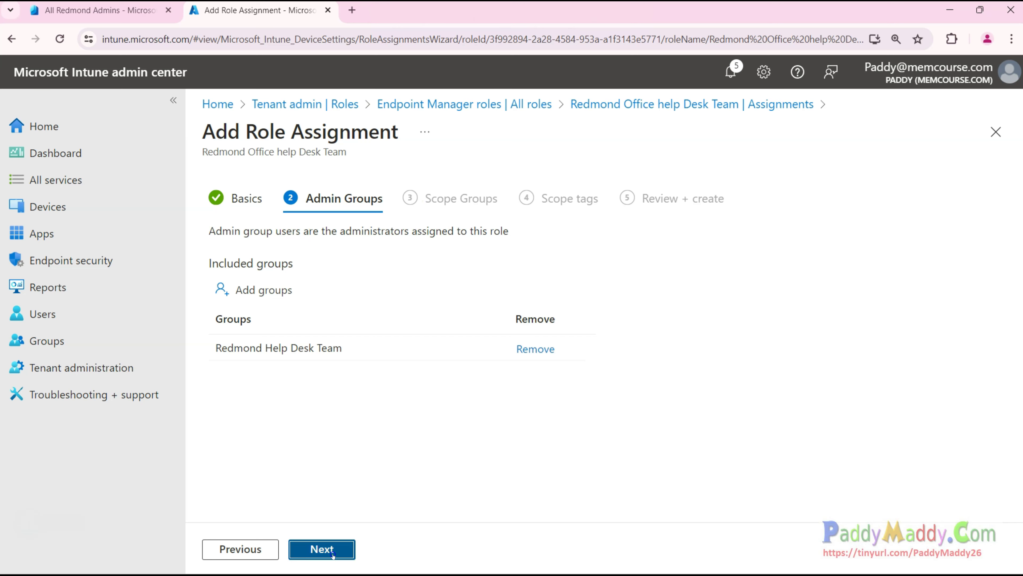
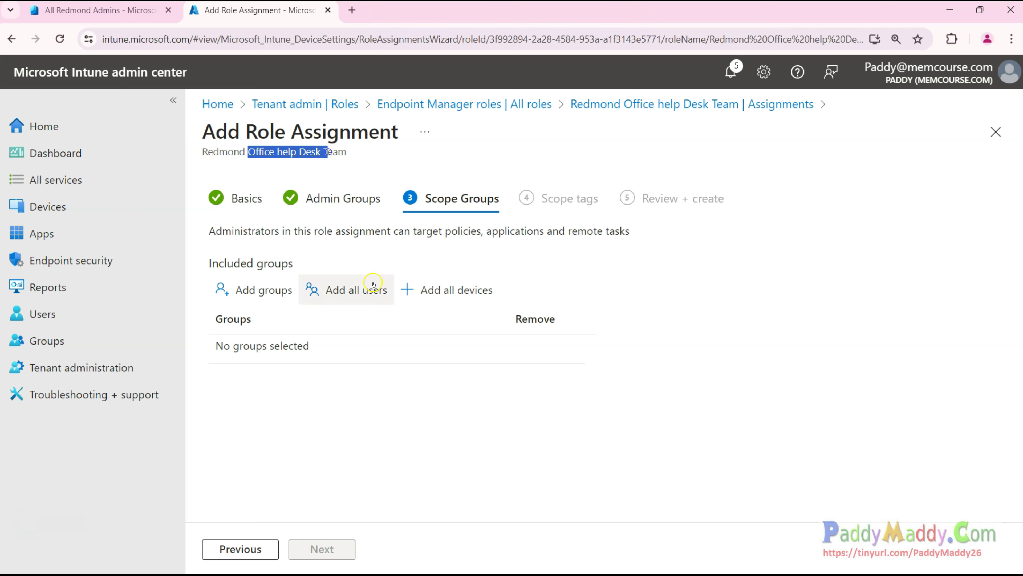
Search the groups for "red" and include All Redmond Users and Redmond Help Desk Team as the assignment's scope groups.
left_click(262, 290)
left_click(252, 232)
type("red")
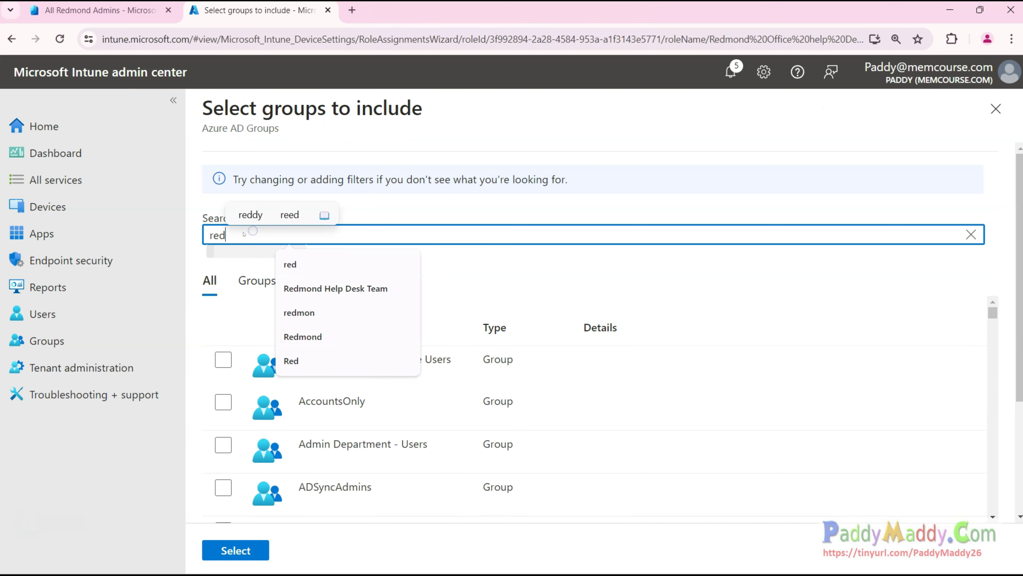
left_click(223, 403)
left_click(223, 445)
left_click(235, 550)
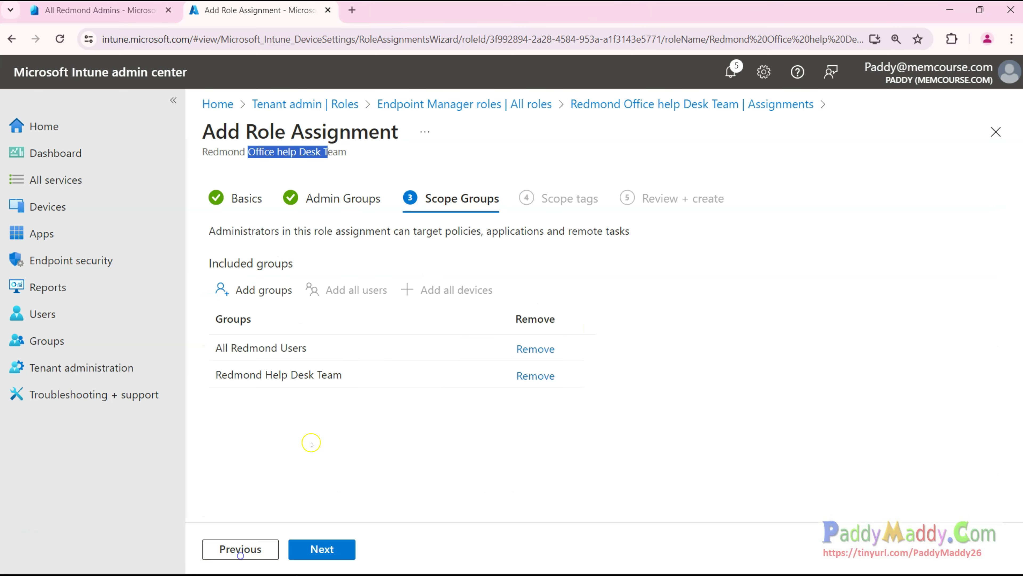
left_click(323, 551)
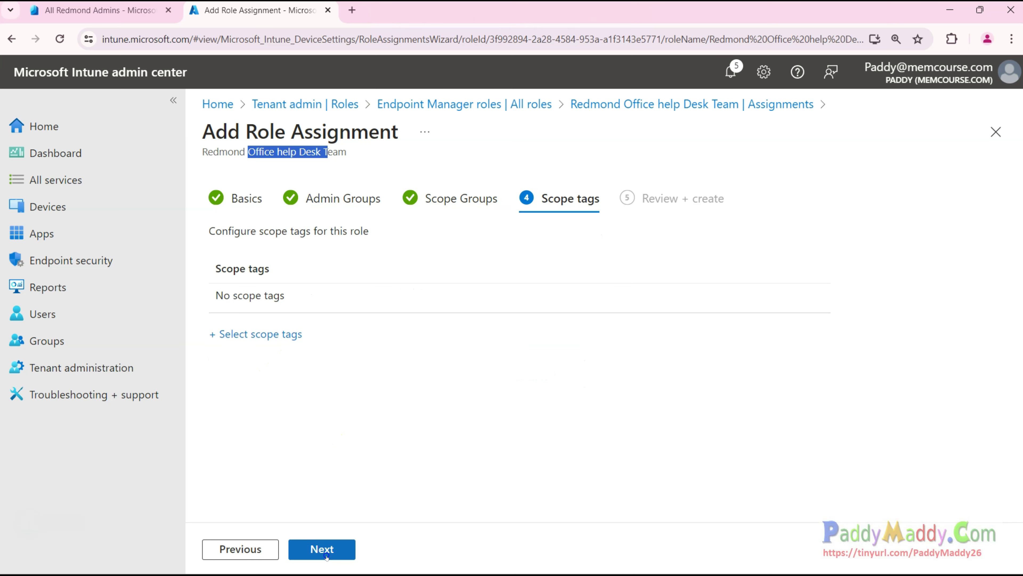
Add the Redmond scope tag to the role assignment and continue to its summary.
left_click(271, 334)
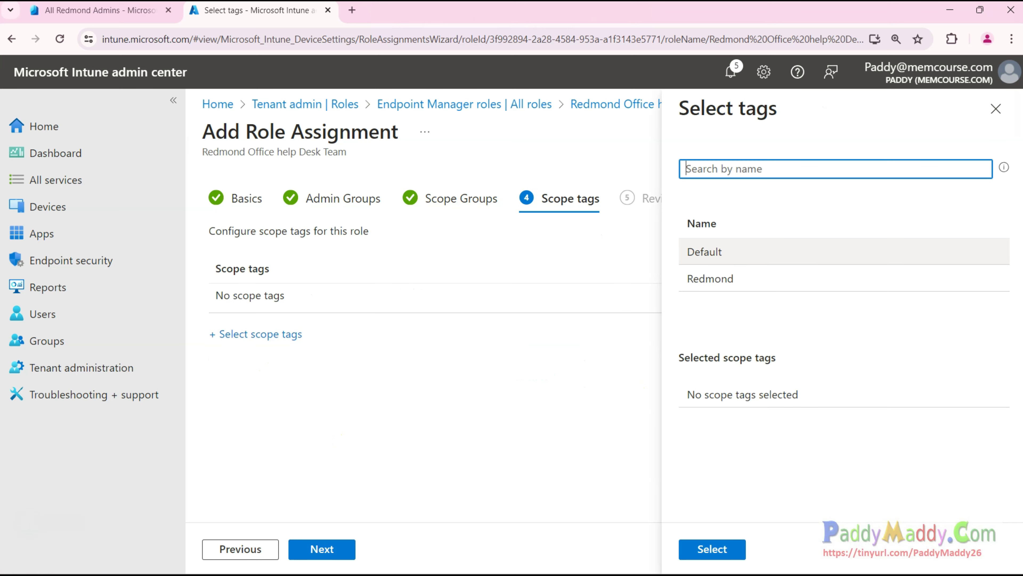
left_click(706, 278)
left_click(712, 549)
left_click(322, 549)
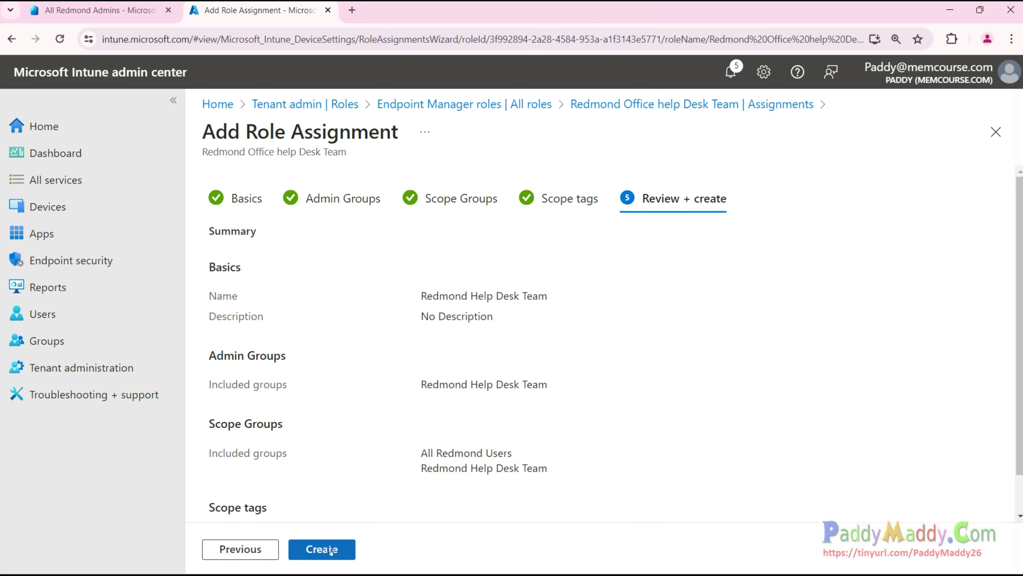
Review the summary's groups and scope tag, and create the Redmond Help Desk Team role assignment.
scroll(334, 452, "down", 2)
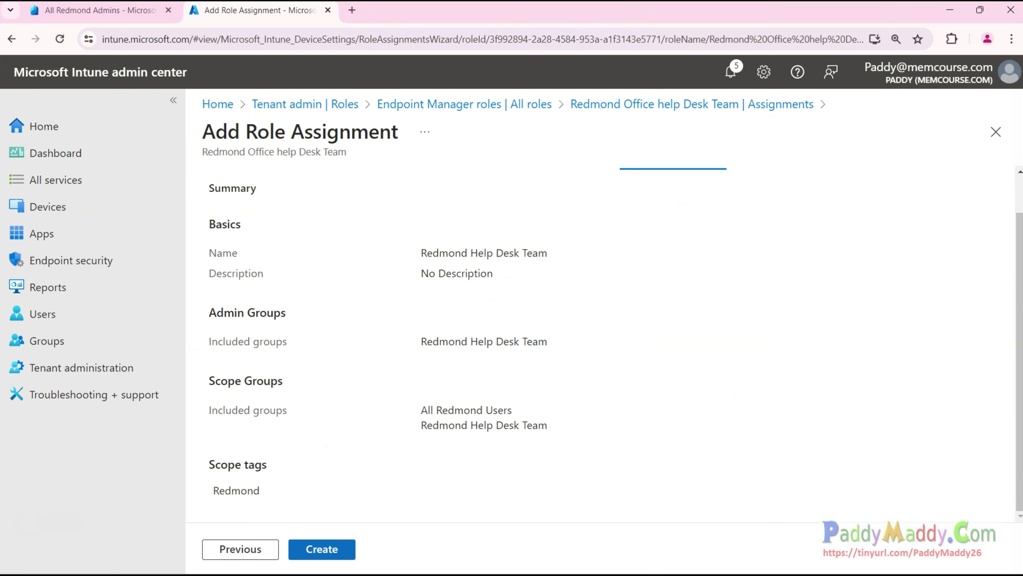
left_click_drag(270, 491, 308, 465)
left_click(342, 549)
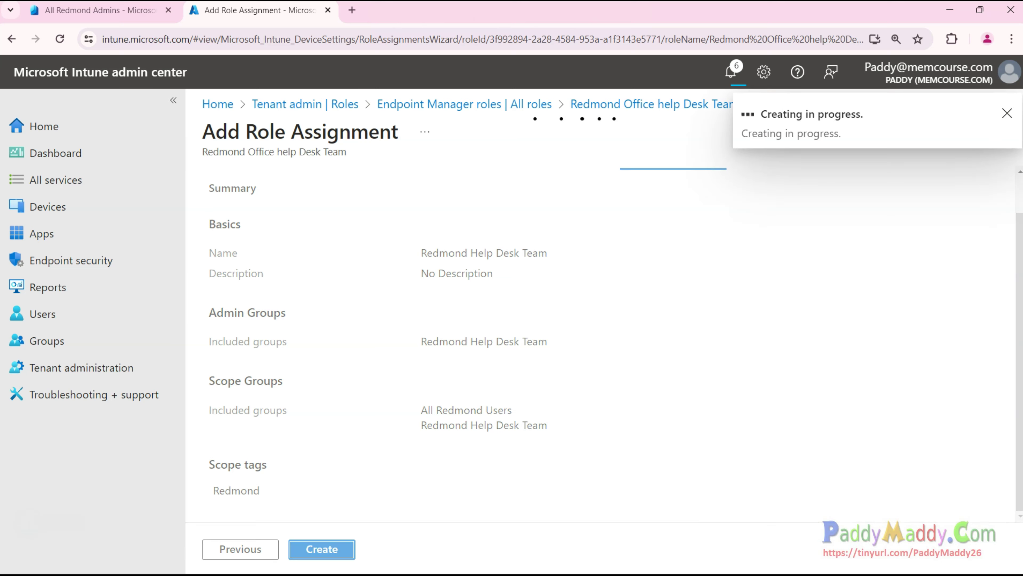
left_click(488, 373)
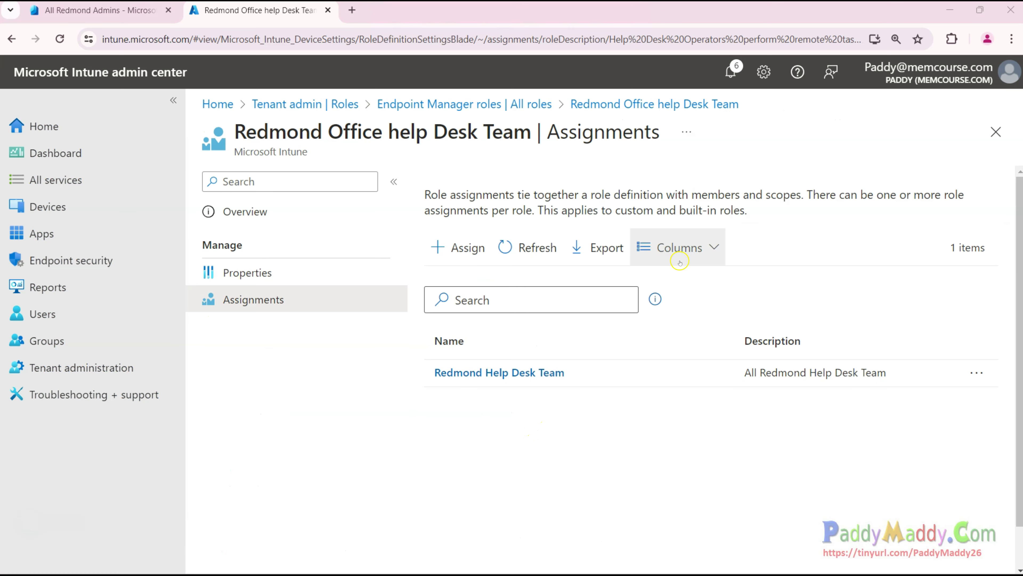
Examine the assignments of the Redmond Office help Desk Team role and open the Redmond Help Desk Team assignment.
left_click_drag(304, 309, 369, 260)
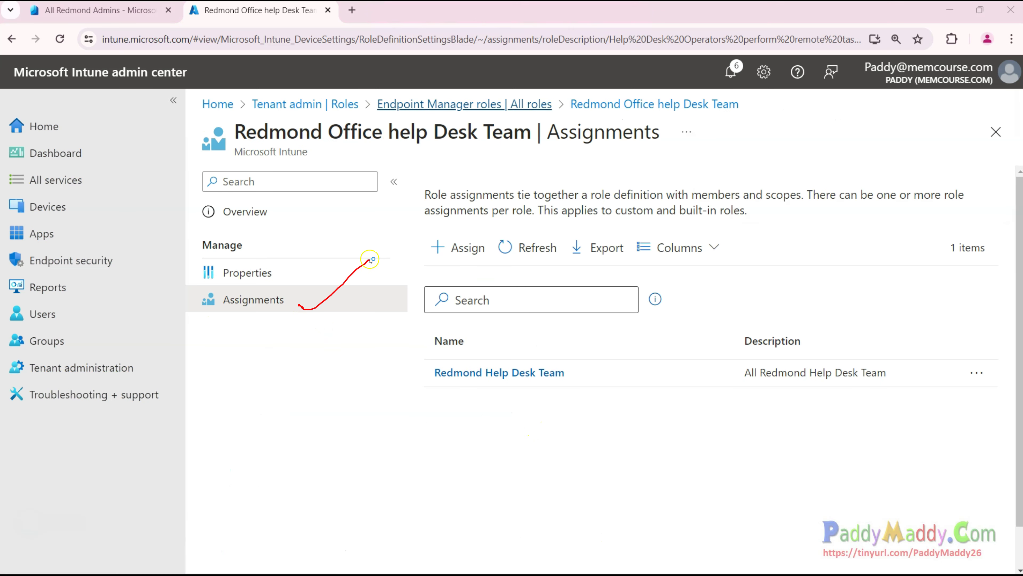
left_click_drag(233, 143, 563, 145)
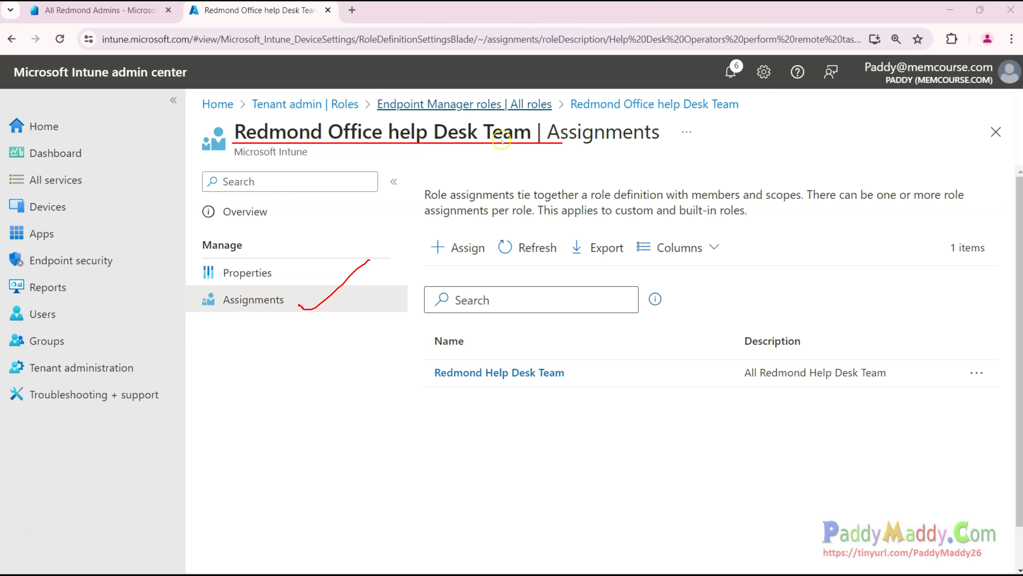
left_click_drag(398, 154, 450, 143)
left_click_drag(487, 224, 491, 230)
left_click_drag(425, 387, 562, 389)
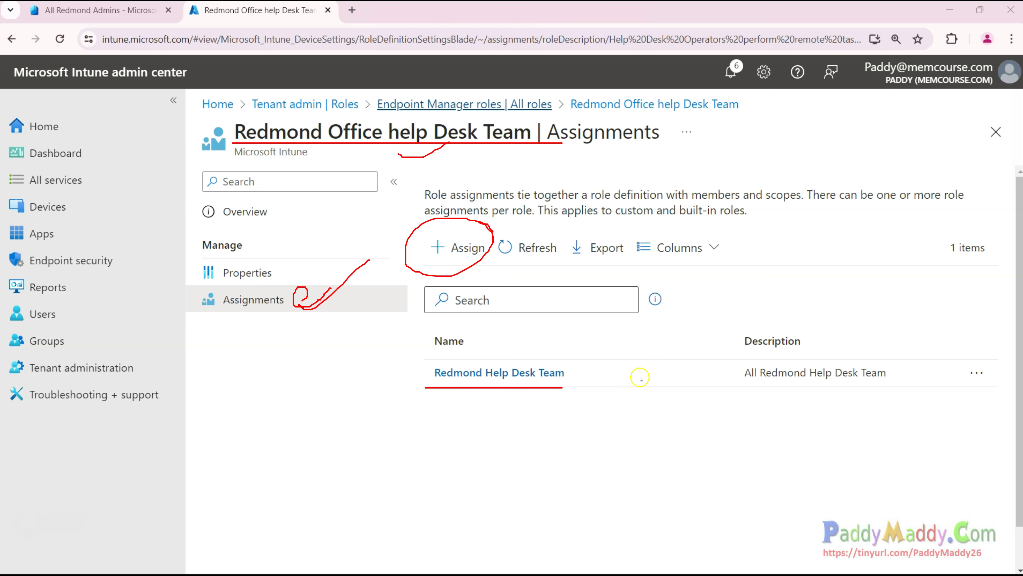
mouse_move(484, 386)
left_mouse_down()
mouse_move(433, 463)
mouse_move(498, 442)
left_mouse_up()
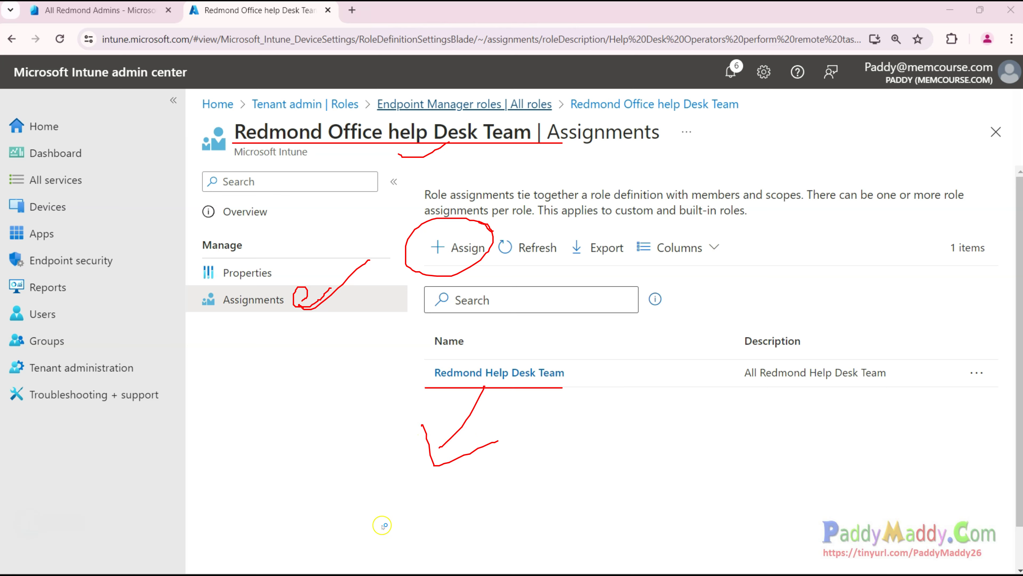
mouse_move(387, 501)
left_mouse_down()
mouse_move(417, 499)
mouse_move(426, 477)
left_mouse_up()
mouse_move(565, 395)
left_mouse_down()
mouse_move(643, 452)
mouse_move(636, 451)
mouse_move(644, 421)
left_mouse_up()
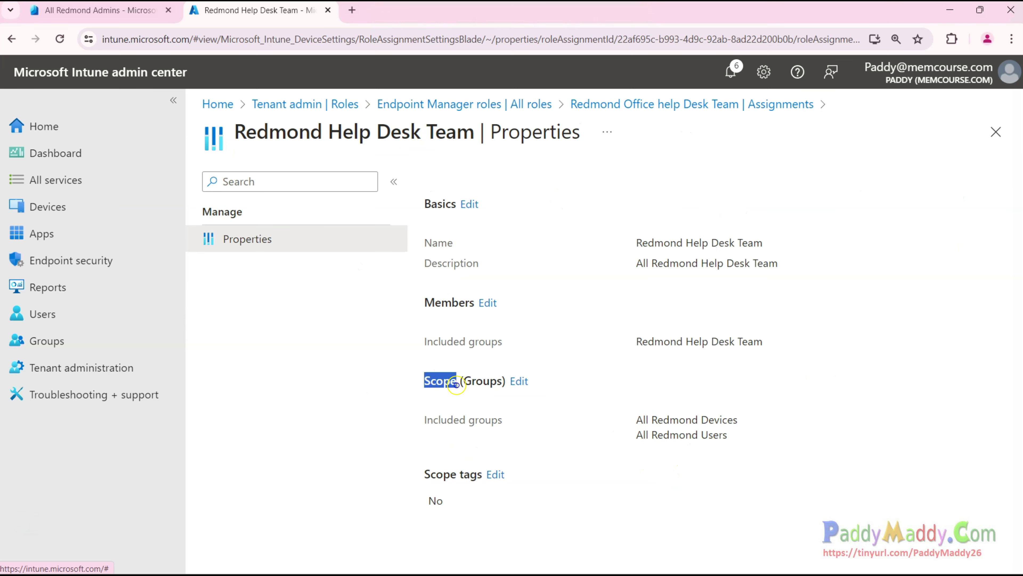
Compare the member group, scope groups and scope tags in the Redmond Help Desk Team assignment's properties.
left_click_drag(637, 419, 681, 436)
left_click(642, 337)
left_click_drag(625, 353, 801, 366)
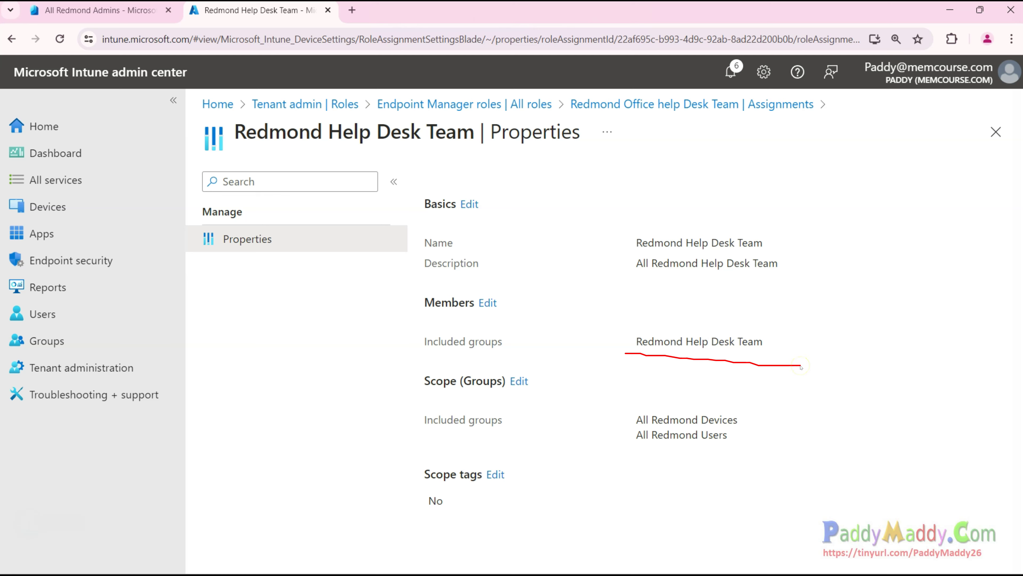
mouse_move(789, 331)
left_mouse_down()
mouse_move(626, 322)
mouse_move(832, 327)
mouse_move(796, 315)
left_mouse_up()
left_click_drag(766, 413, 610, 412)
left_click_drag(596, 465, 784, 412)
key("Escape")
left_click_drag(636, 341, 776, 341)
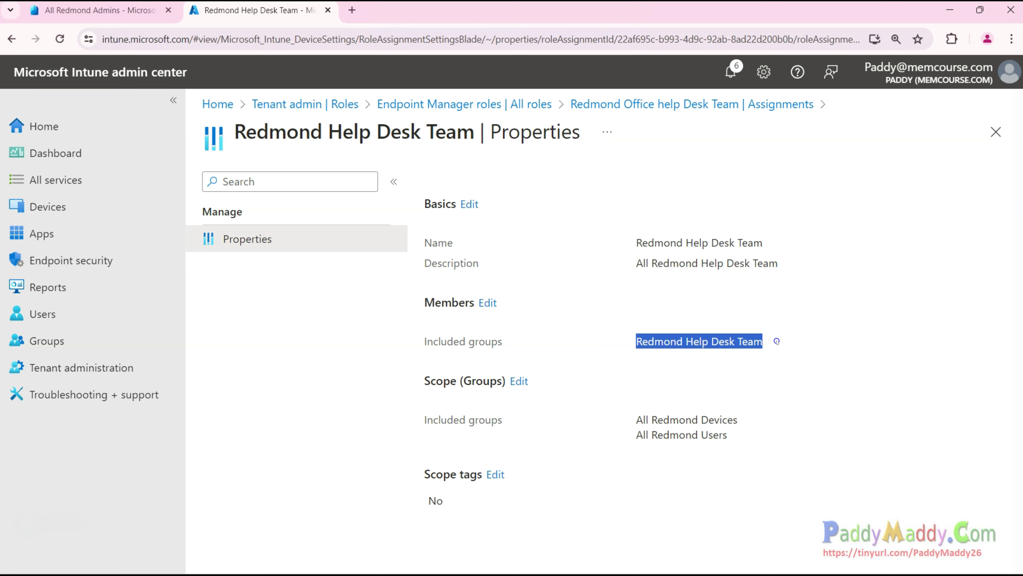
mouse_move(636, 419)
left_mouse_down()
mouse_move(713, 420)
mouse_move(640, 434)
left_mouse_up()
triple_click(697, 435)
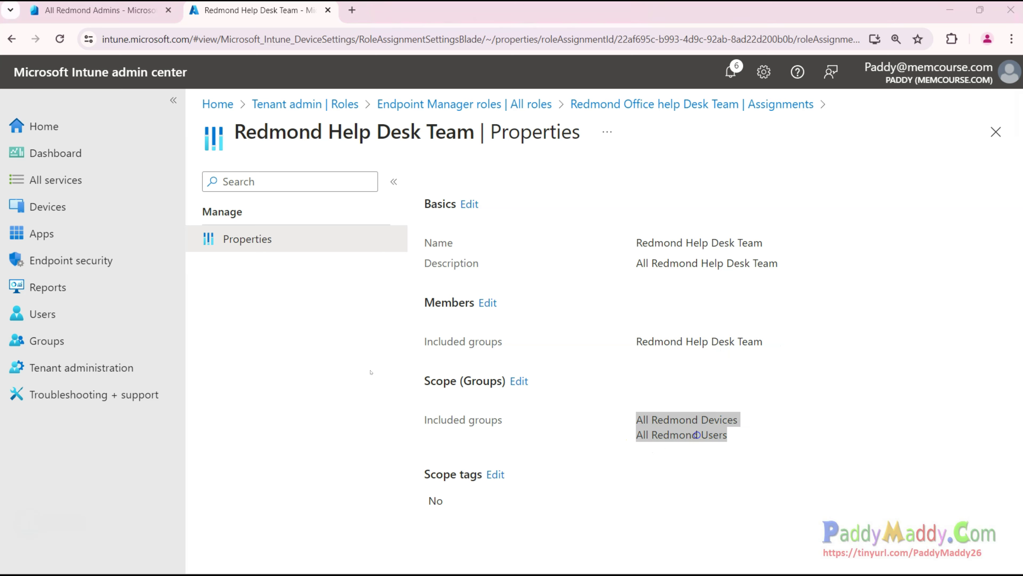
left_click_drag(424, 380, 478, 381)
left_click_drag(424, 474, 481, 475)
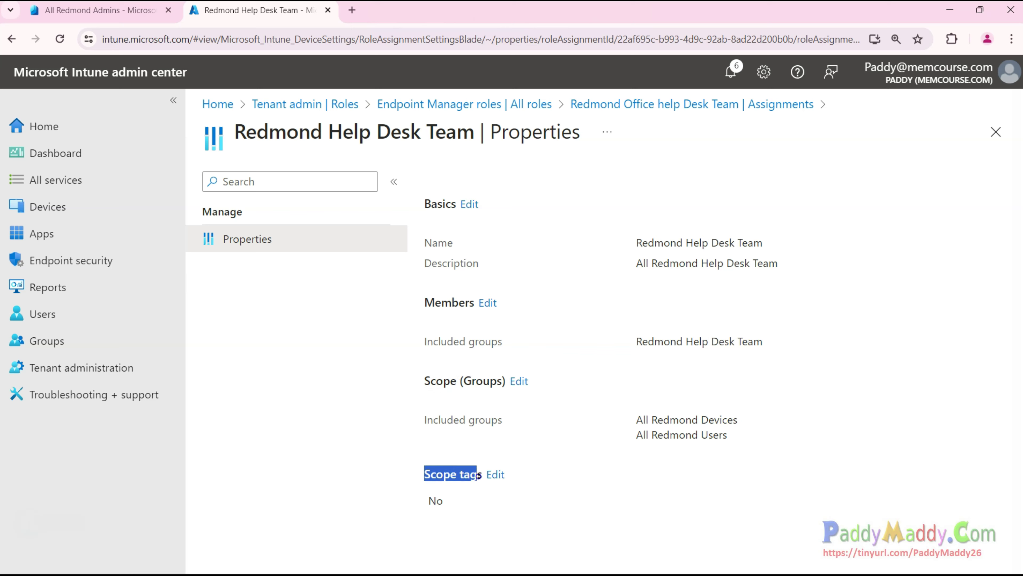
left_click(528, 104)
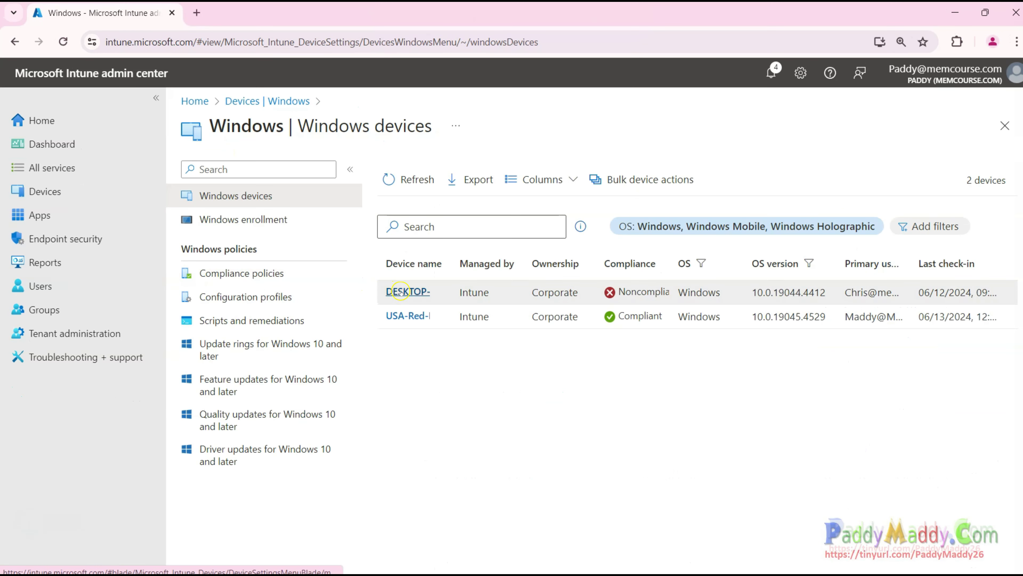
Open the properties of the Windows device DESKTOP-52NI7HK and check which scope tag is selected.
left_click(404, 286)
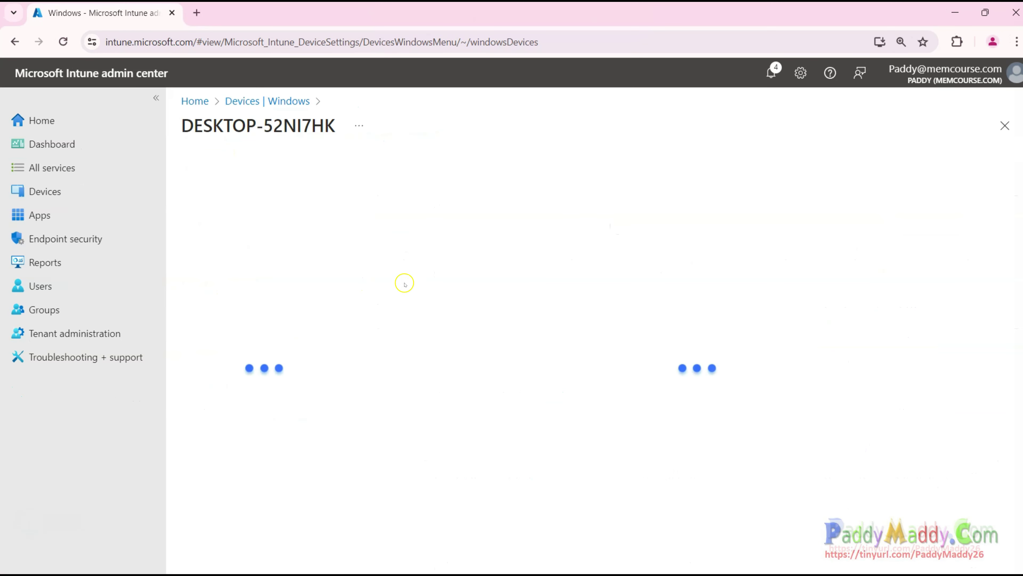
left_click(262, 417)
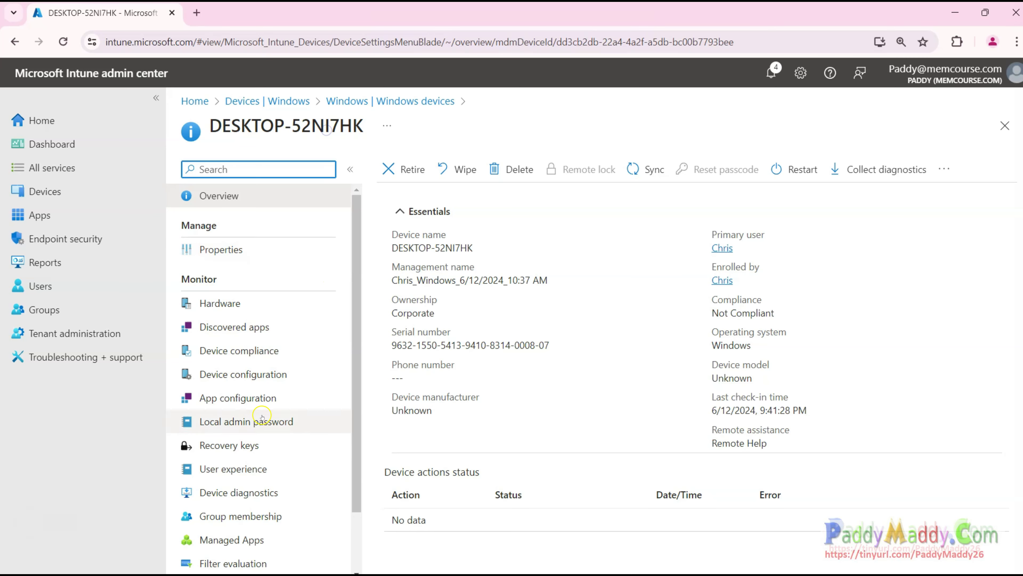
left_click(221, 249)
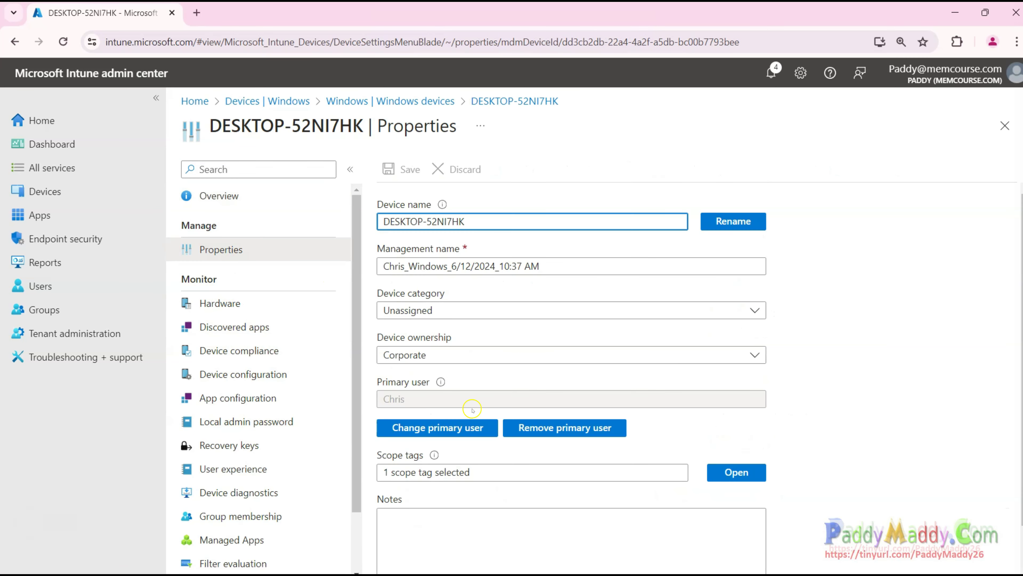
scroll(485, 446, "down", 1)
left_click(736, 419)
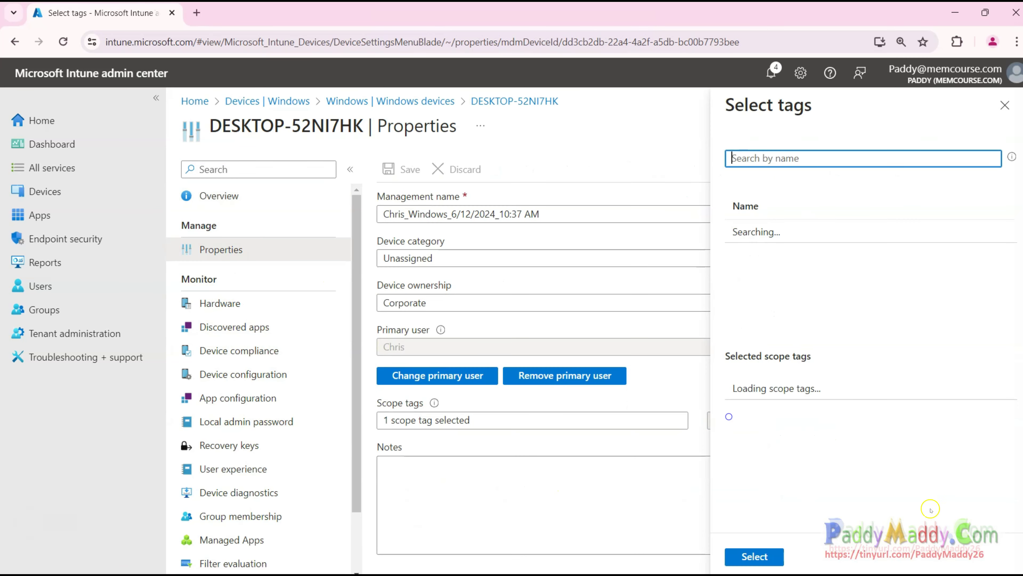
triple_click(776, 388)
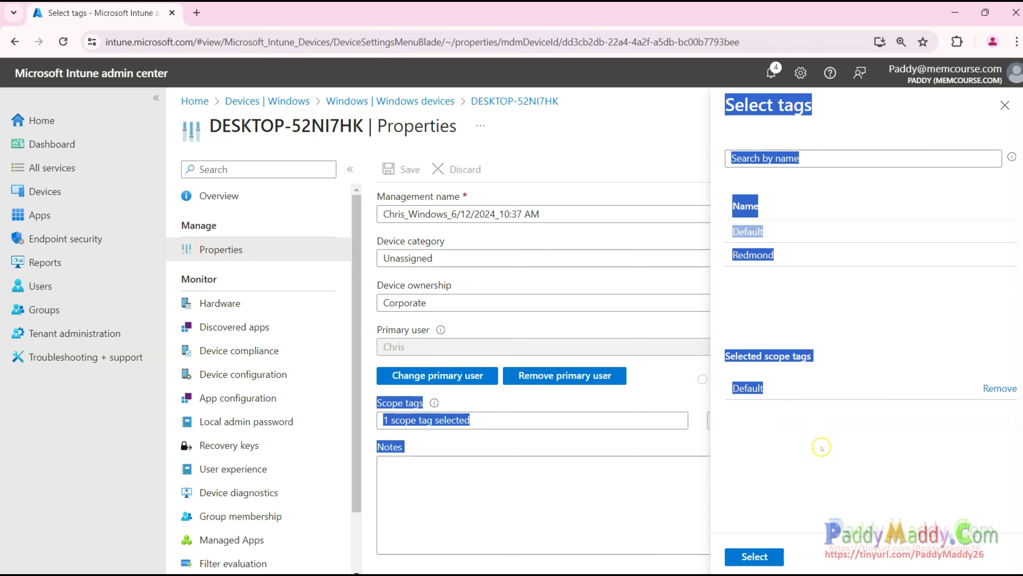
Dismiss the scope tag selection for DESKTOP-52NI7HK without changes and return to the Windows devices list.
left_click(829, 436)
double_click(784, 404)
left_click(806, 533)
left_click(1004, 105)
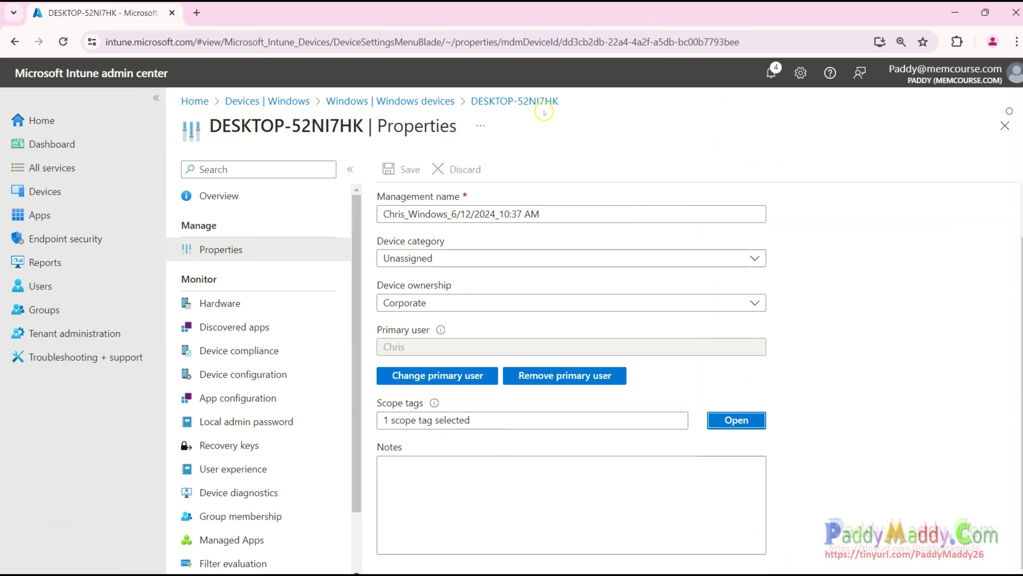
left_click(431, 101)
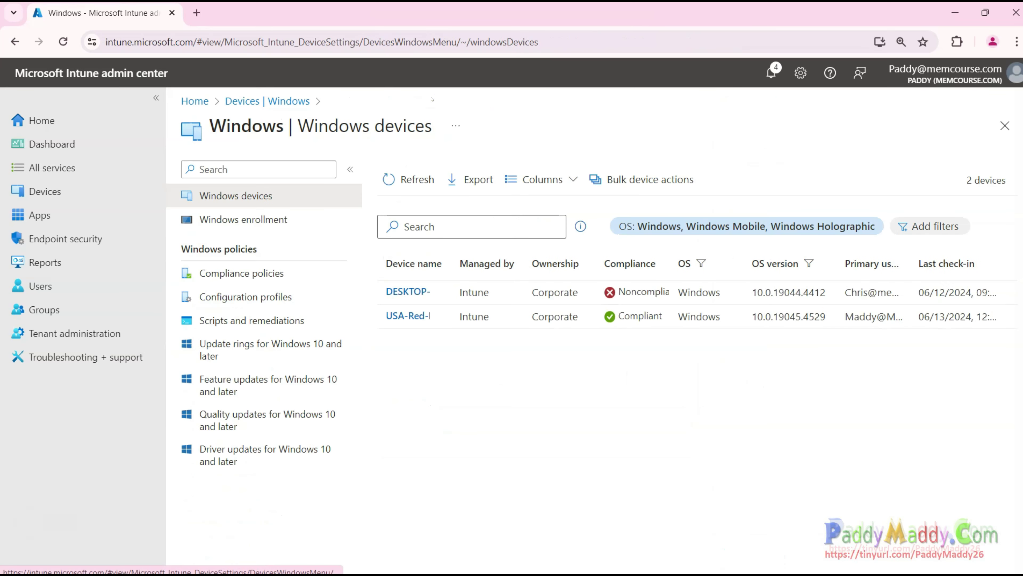
Open the properties of the Windows | Compliance Policies - COD policy and start editing its scope tags.
left_click(278, 305)
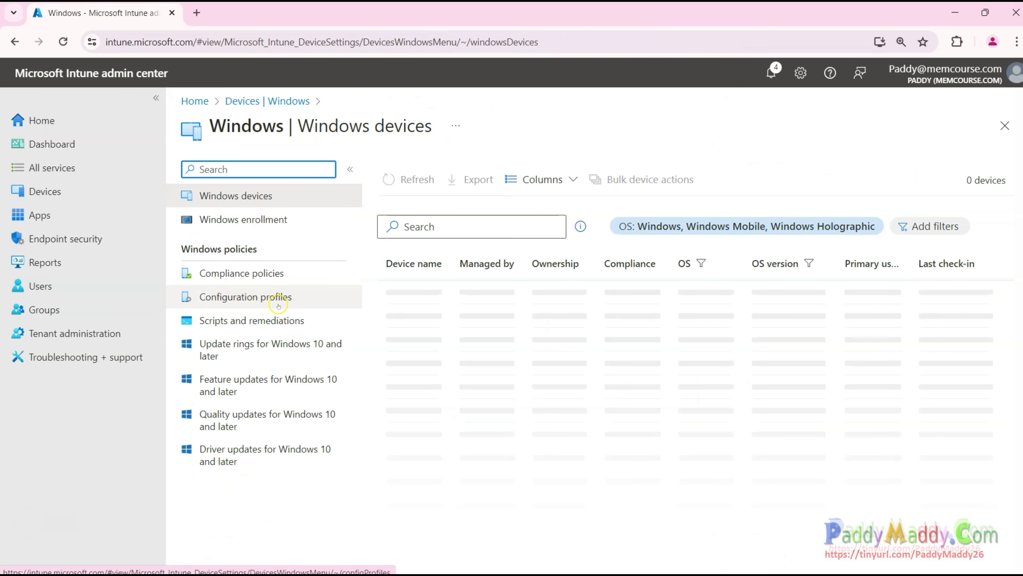
left_click(281, 272)
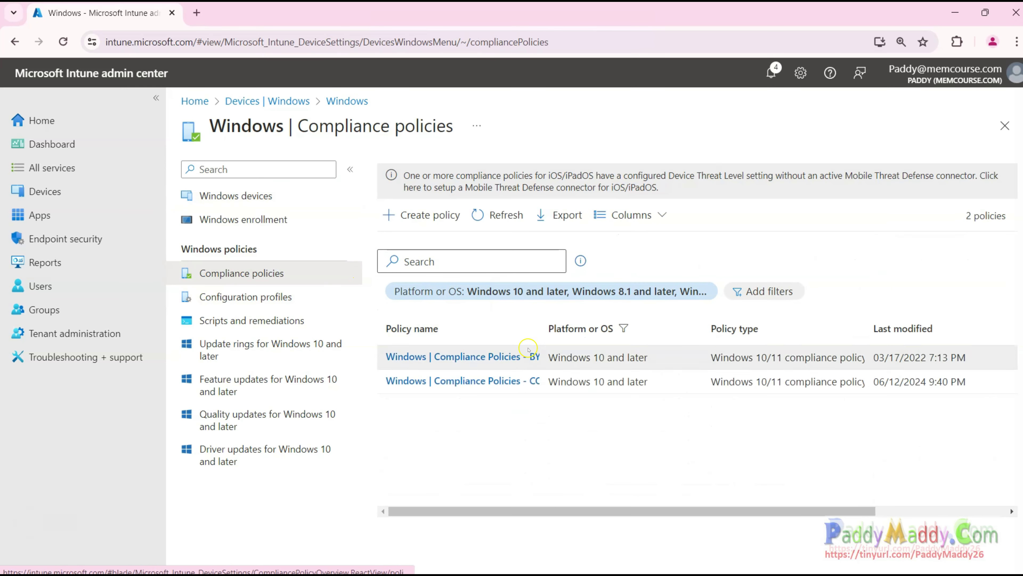
left_click(514, 379)
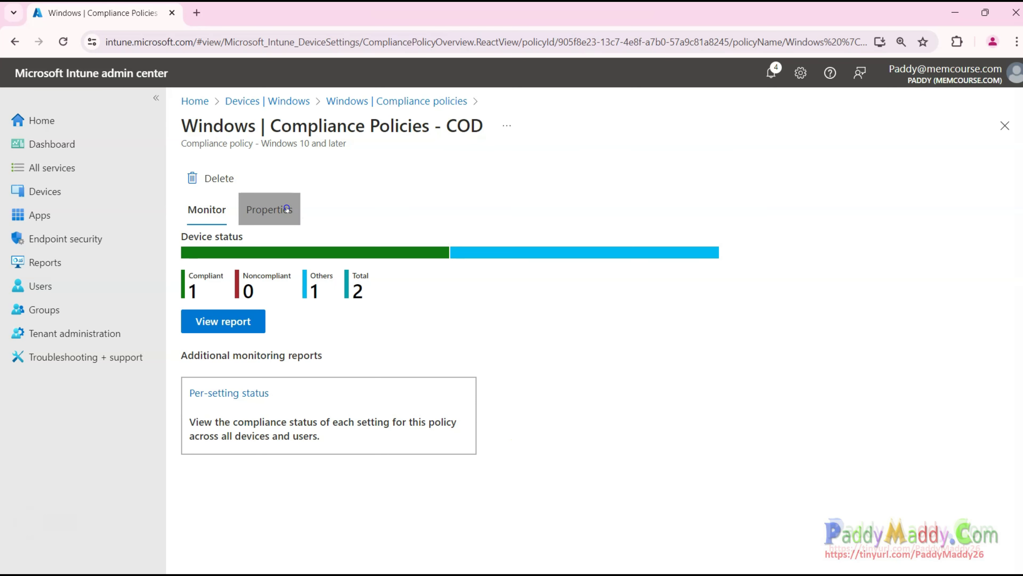
left_click(274, 209)
scroll(514, 425, "down", 10)
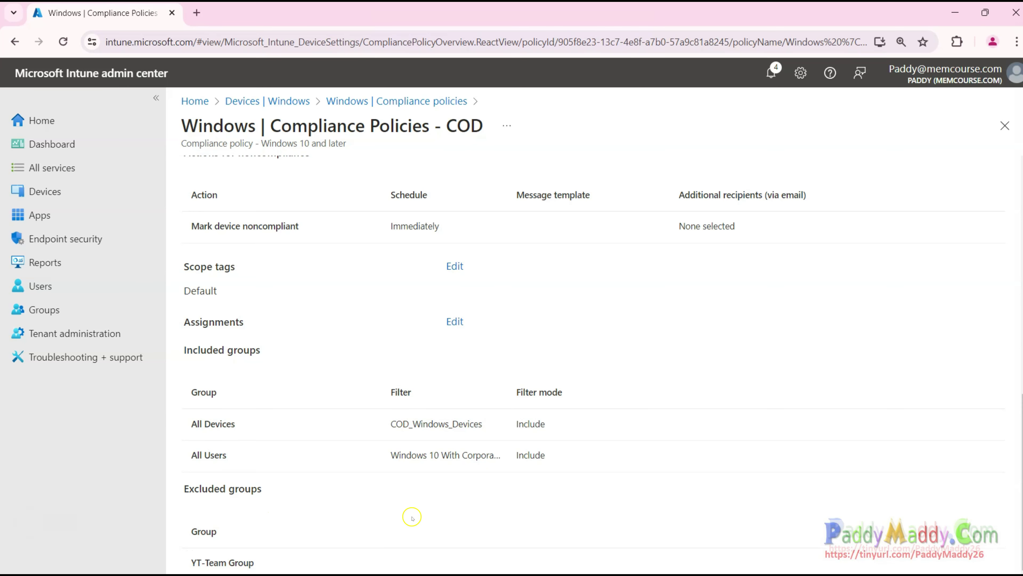
scroll(412, 517, "up", 2)
left_click(455, 335)
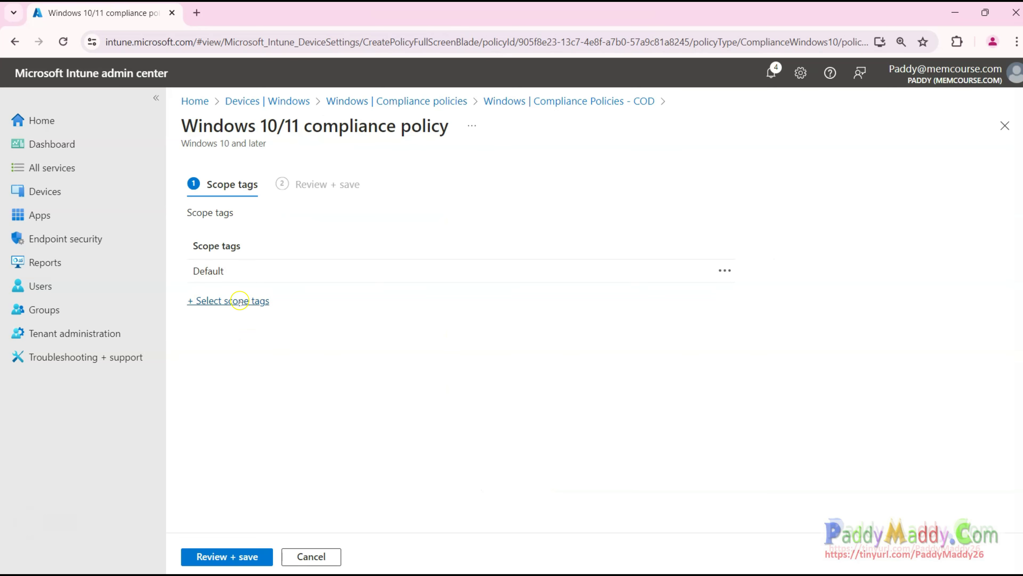
Replace the compliance policy's Default scope tag with Redmond and save the policy.
left_click(240, 301)
left_click(765, 255)
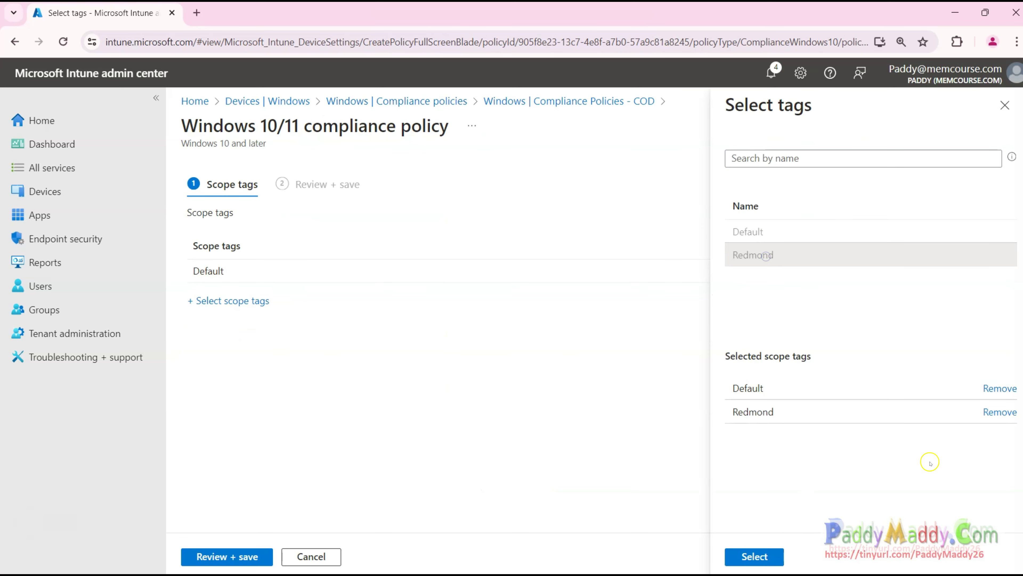
left_click(1000, 388)
left_click(755, 556)
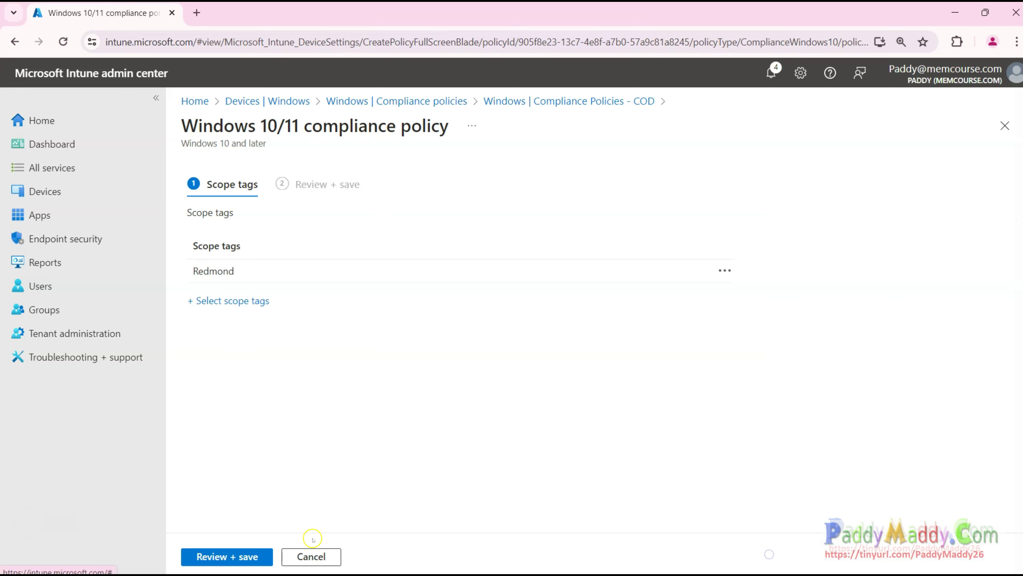
left_click(244, 554)
left_click(228, 555)
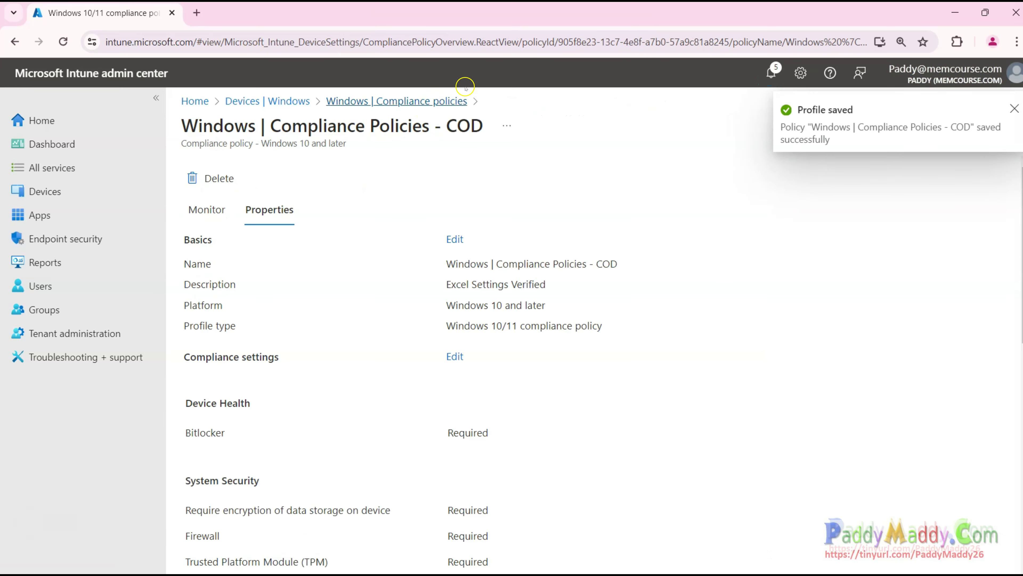
Open the Chrome Settings profile from the Windows configuration profiles and examine its included groups and scope tags.
left_click(418, 100)
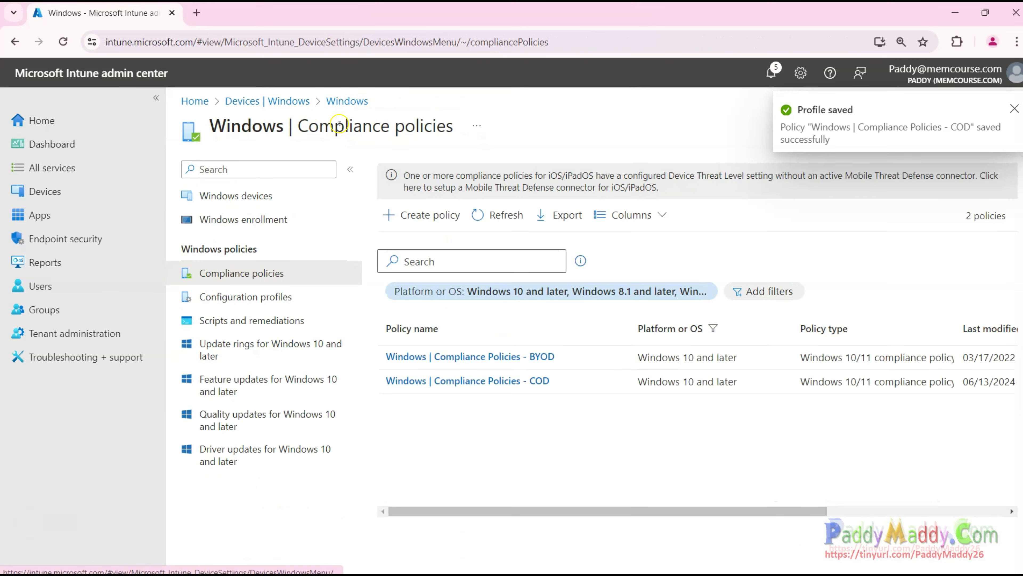
left_click(245, 296)
scroll(482, 431, "down", 3)
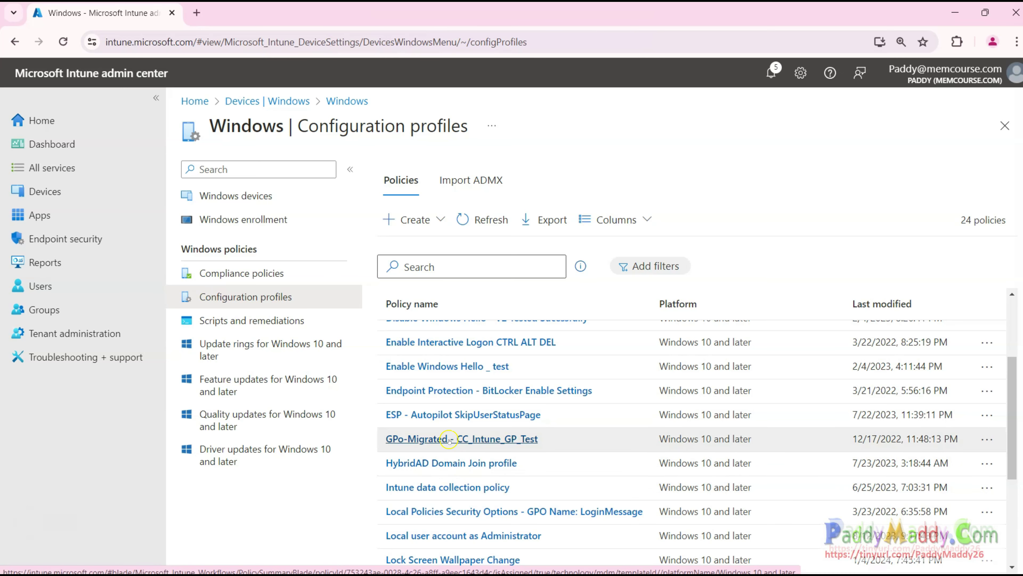
scroll(450, 439, "up", 3)
left_click(427, 381)
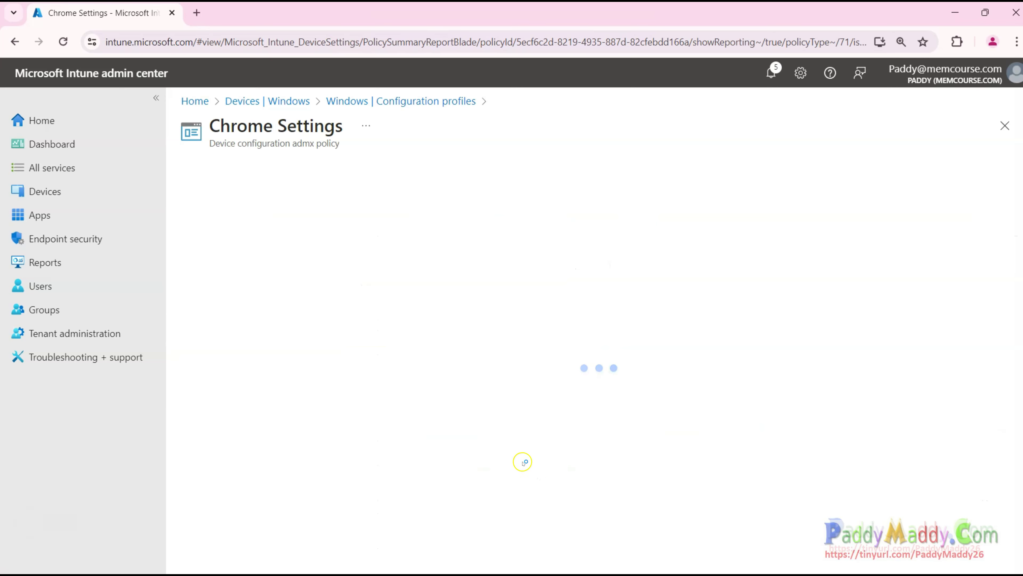
scroll(538, 462, "down", 8)
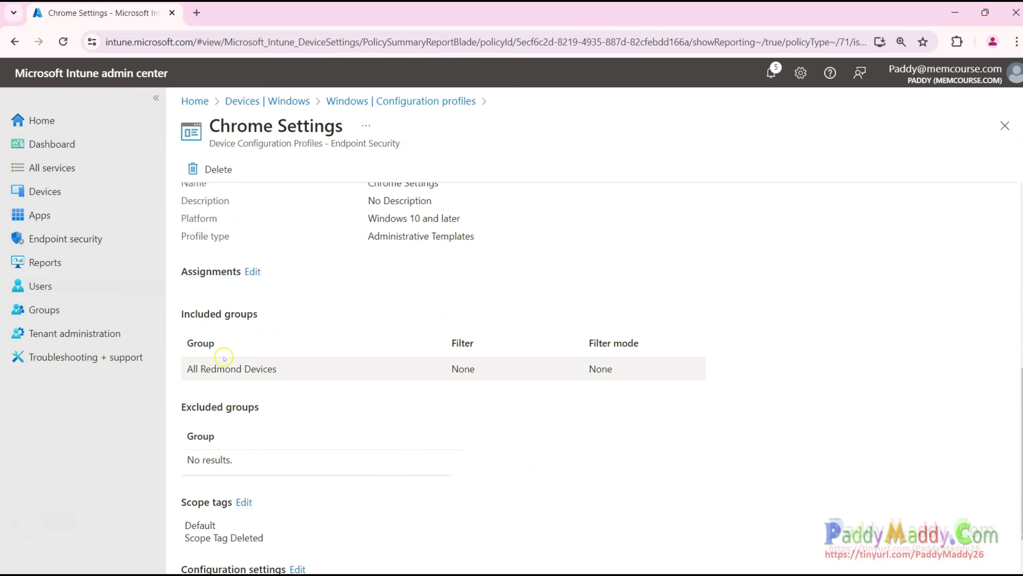
left_click_drag(176, 367, 294, 375)
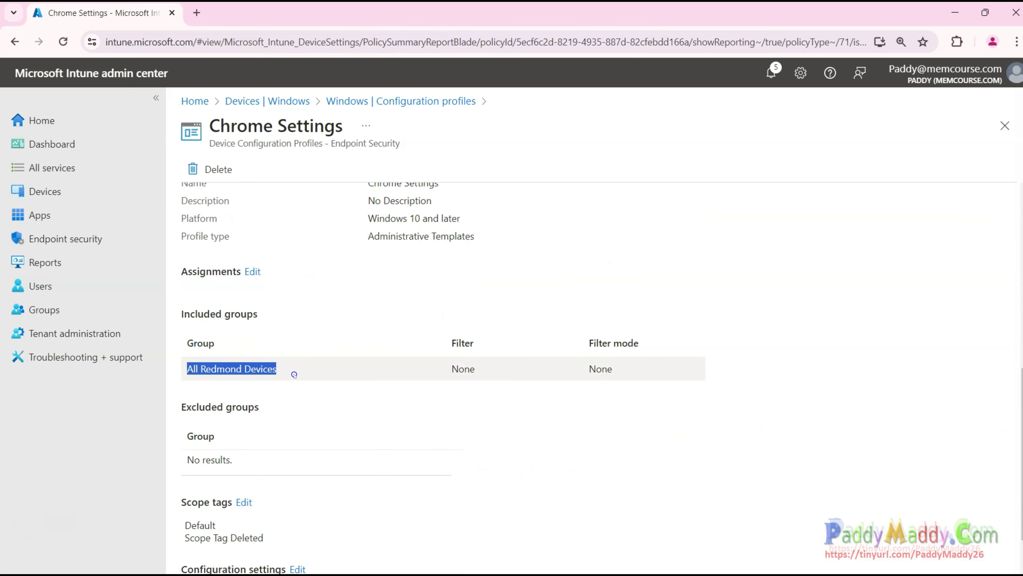
scroll(374, 403, "down", 2)
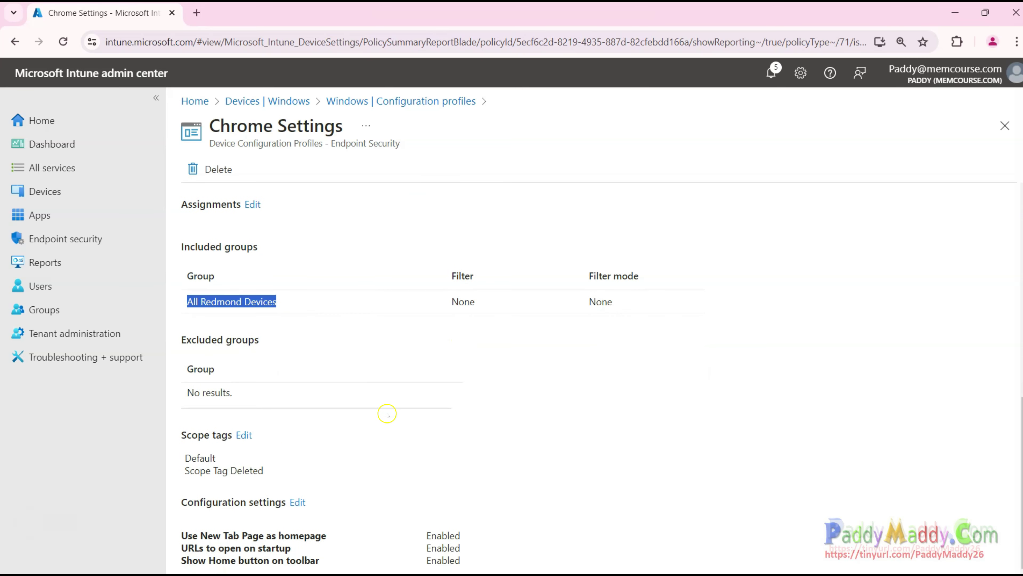
Add the Redmond scope tag to the Chrome Settings profile, remove Default, and save the profile.
left_click(249, 435)
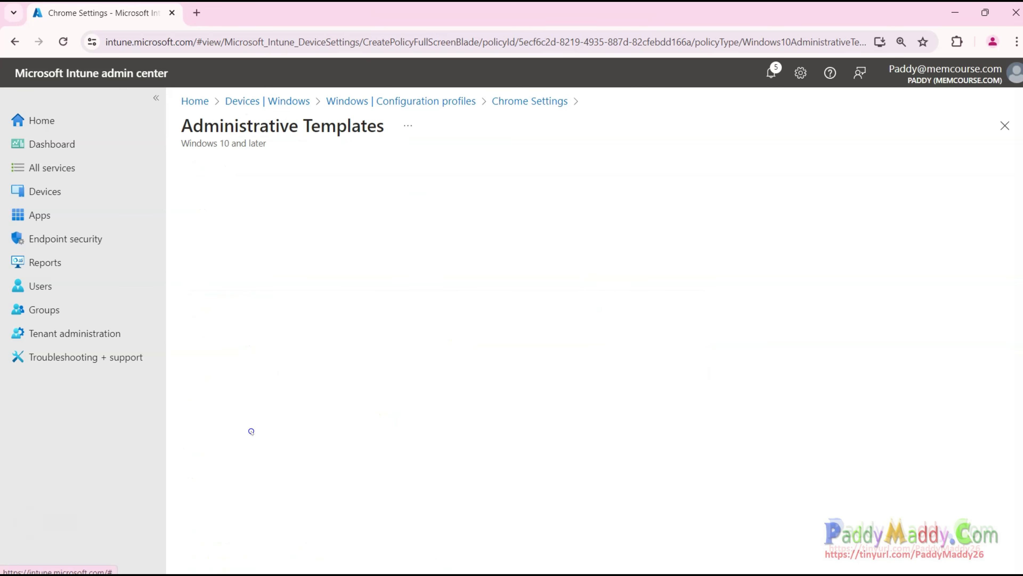
left_click(725, 294)
left_click(753, 304)
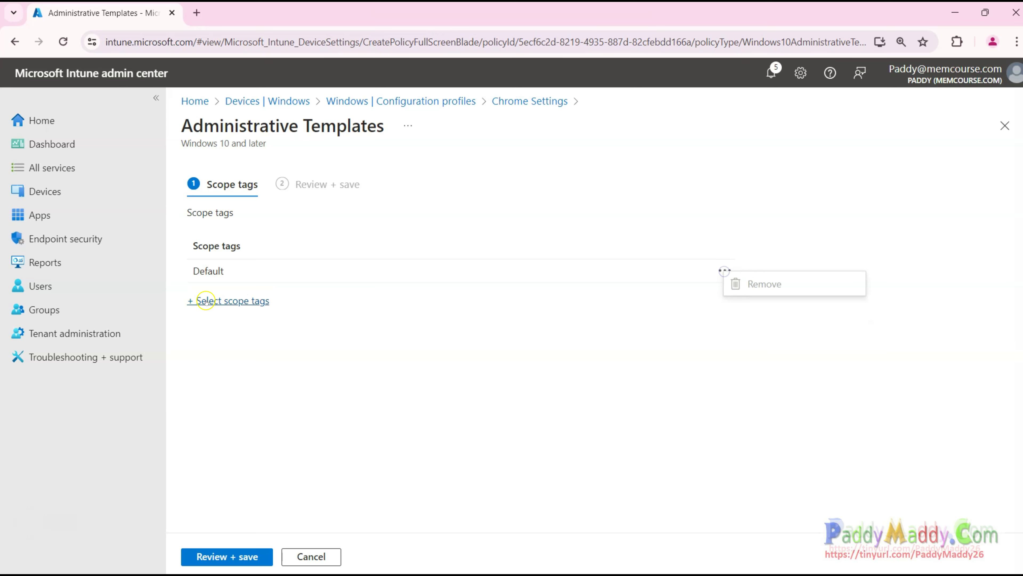
left_click(226, 300)
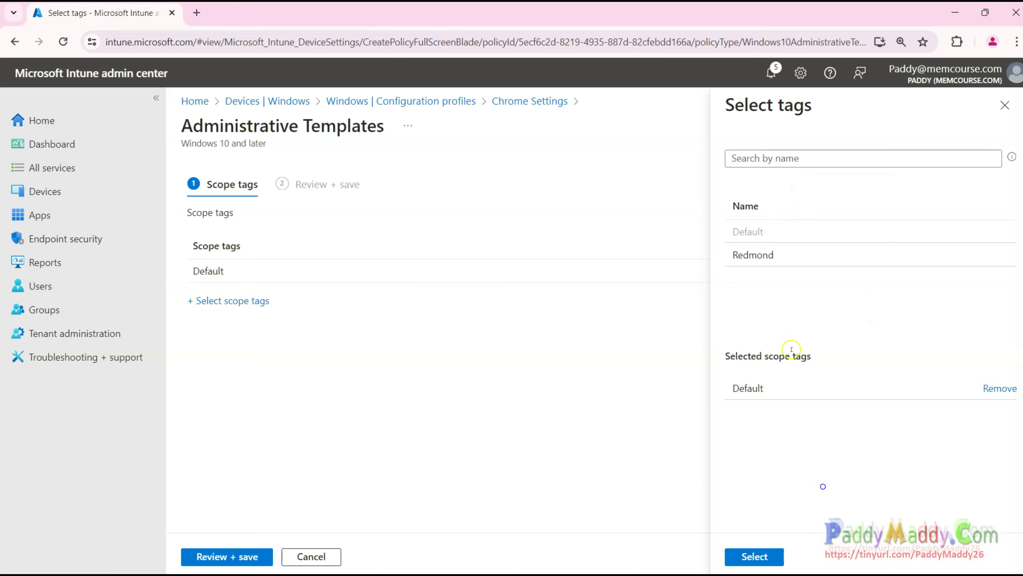
left_click(756, 253)
left_click(754, 556)
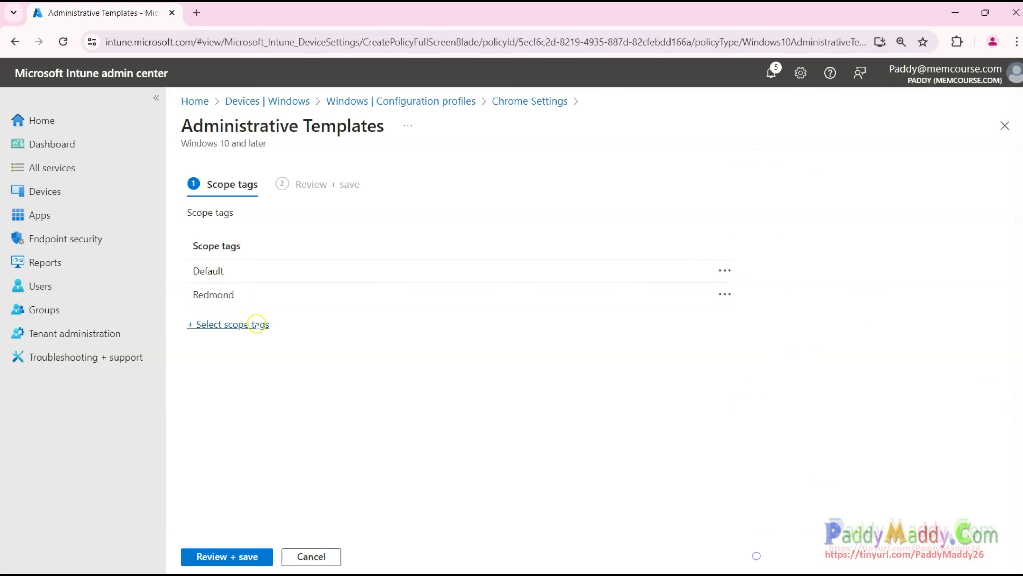
left_click(725, 270)
left_click(753, 281)
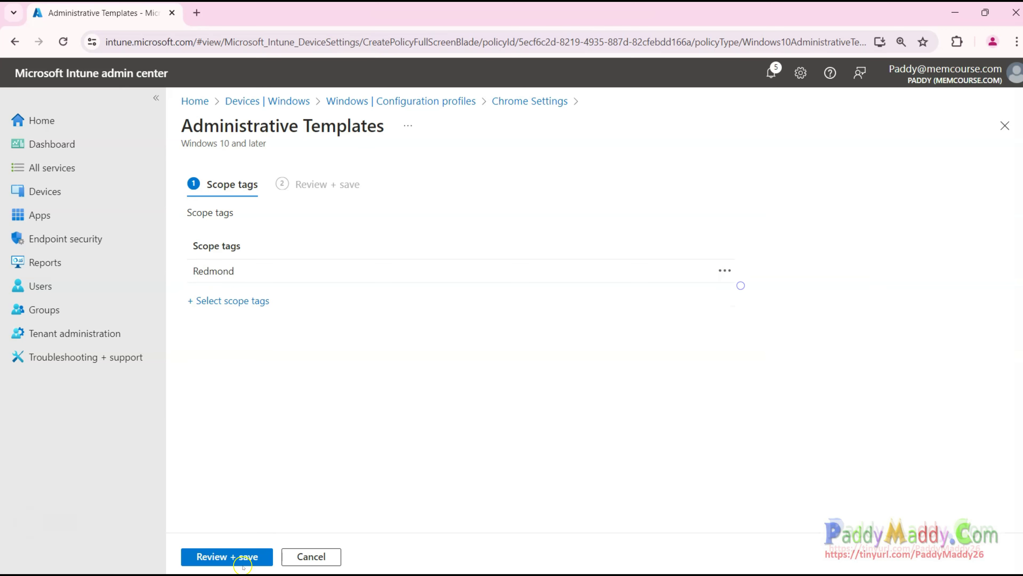
left_click(219, 556)
left_click(211, 556)
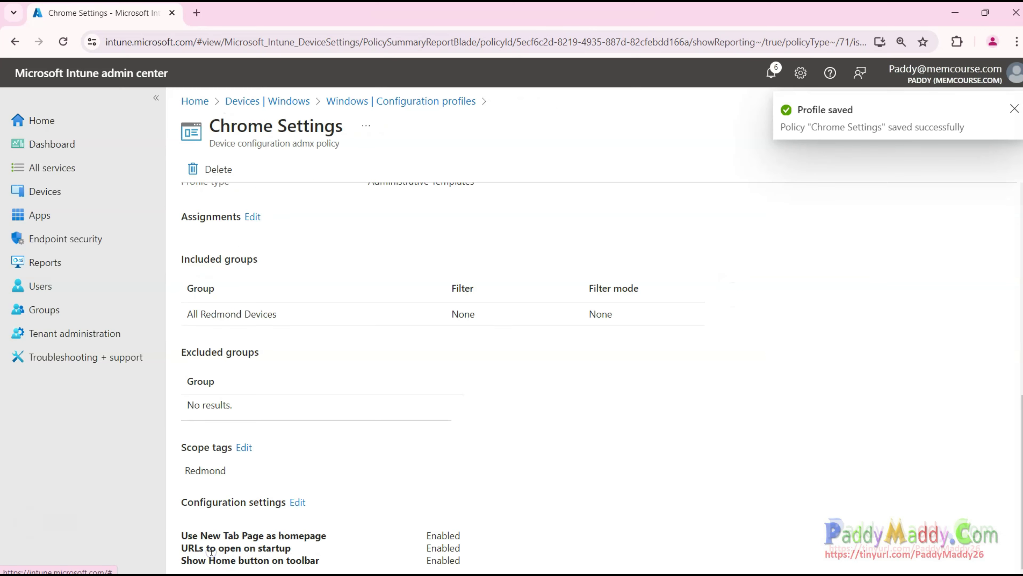
Review the saved Chrome Settings profile's included groups and scope tag.
scroll(545, 404, "up", 6)
scroll(433, 450, "down", 5)
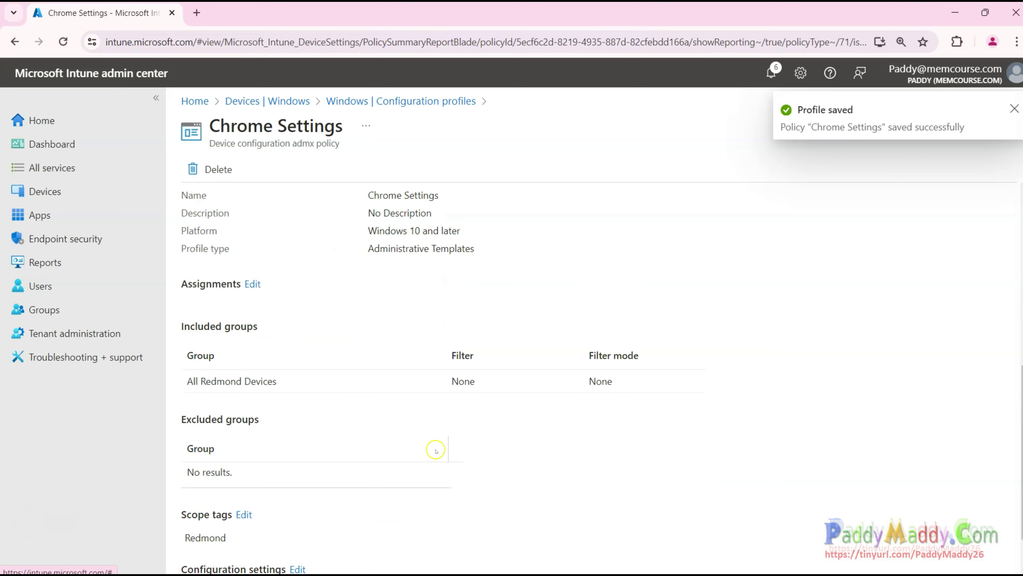
left_click_drag(289, 386, 186, 381)
scroll(444, 440, "up", 5)
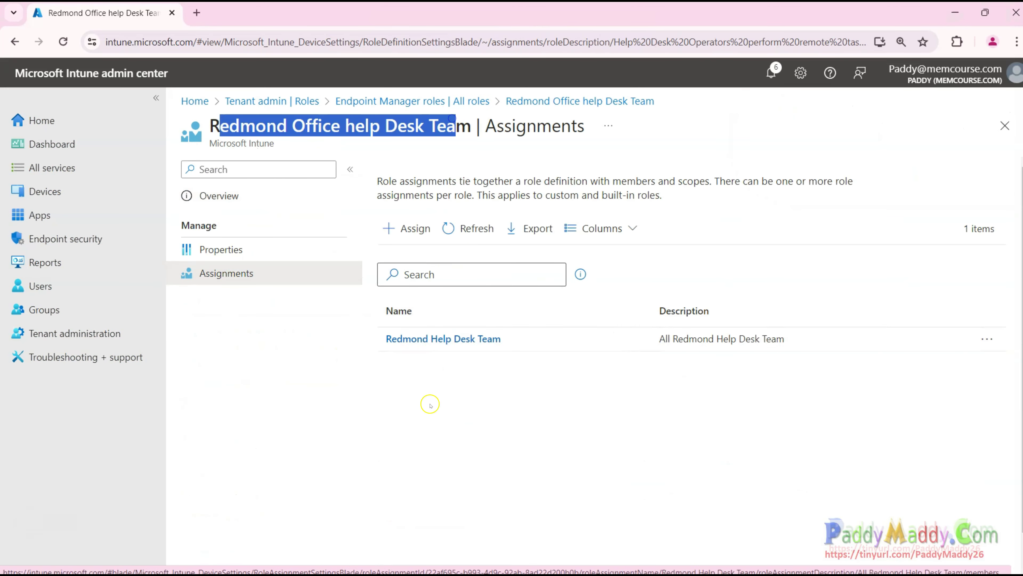
Check the Redmond Office help Desk Team role's assignment and the direct members of the Redmond Help Desk Team group.
left_click_drag(501, 338, 385, 340)
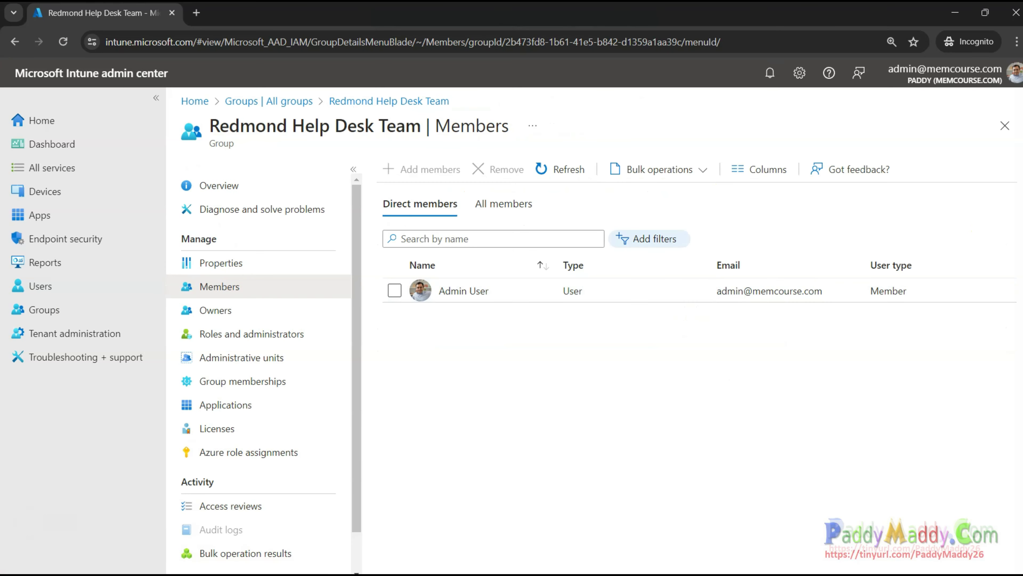
left_click_drag(222, 150, 352, 150)
left_click_drag(470, 262, 488, 316)
mouse_move(615, 474)
left_mouse_down()
mouse_move(761, 350)
mouse_move(786, 385)
left_mouse_up()
mouse_move(709, 310)
left_mouse_down()
mouse_move(850, 298)
mouse_move(711, 264)
mouse_move(723, 307)
left_mouse_up()
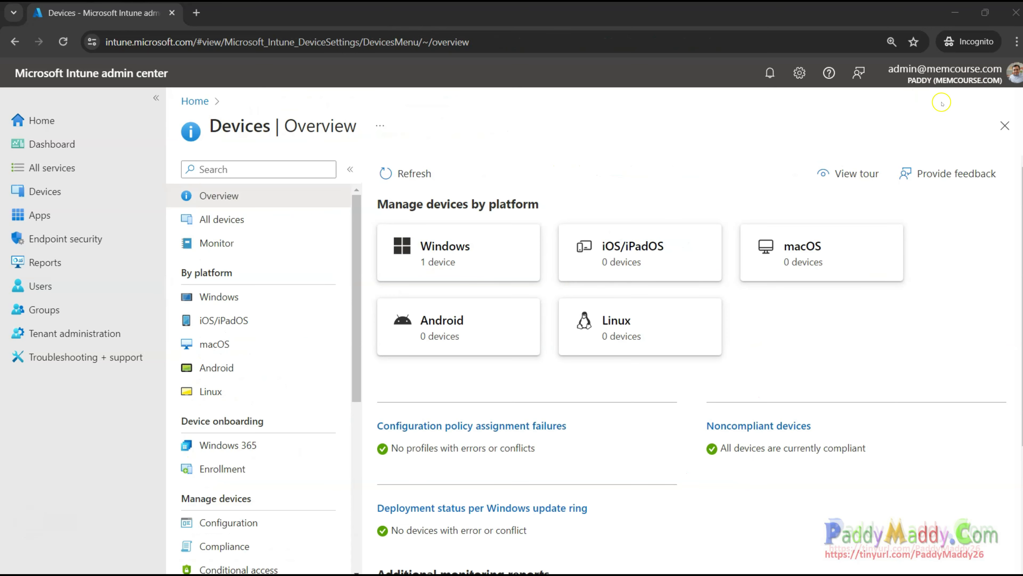
In the help desk admin's session, list the Windows devices and widen the device name column to read full names.
left_click(219, 297)
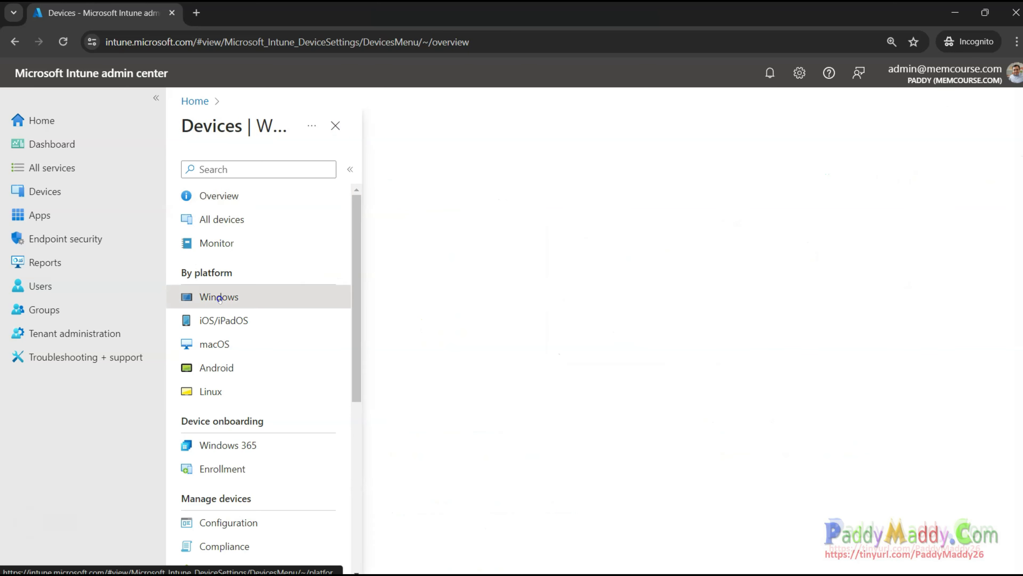
left_click_drag(894, 83, 1022, 70)
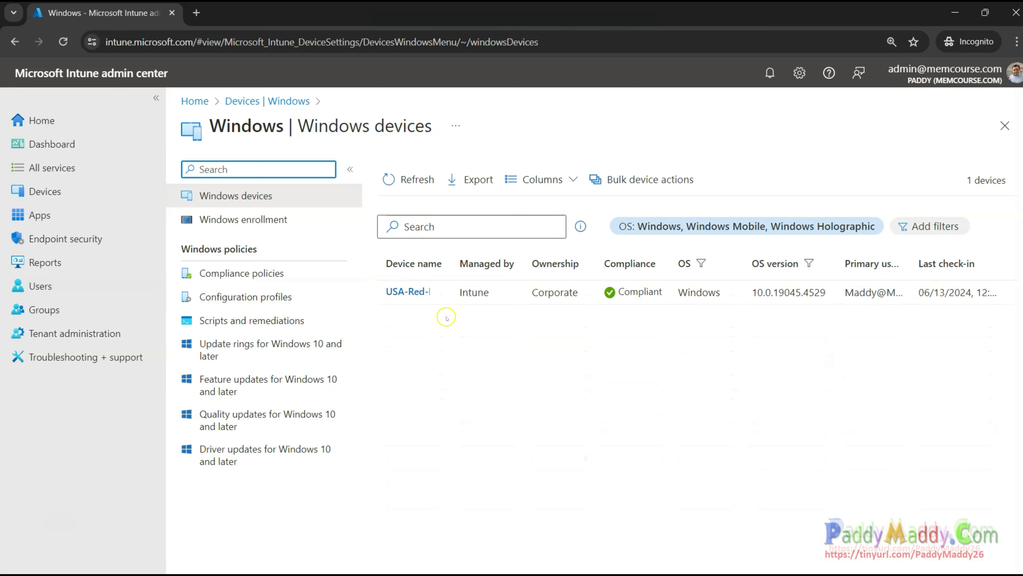
left_click_drag(452, 263, 489, 264)
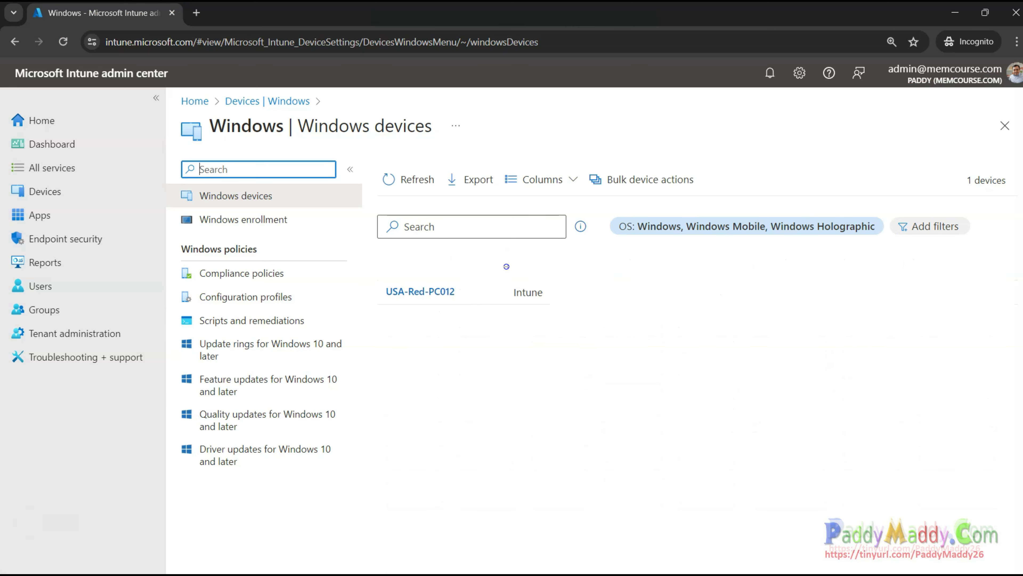
mouse_move(369, 462)
left_mouse_down()
mouse_move(379, 339)
mouse_move(424, 326)
mouse_move(374, 319)
mouse_move(467, 320)
left_mouse_up()
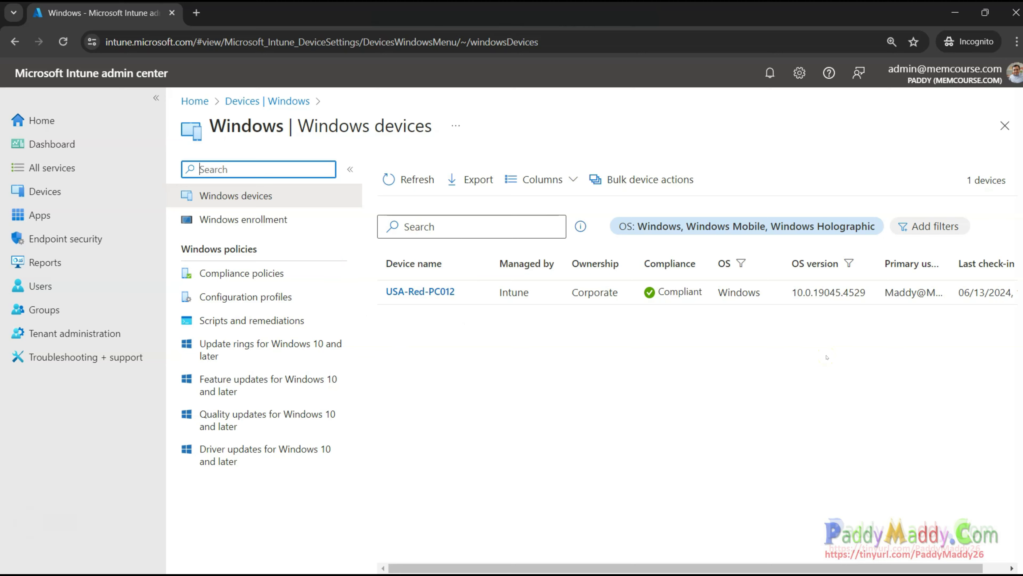
Open the properties of device USA-Red-PC012 and check its selected scope tags.
left_click(419, 291)
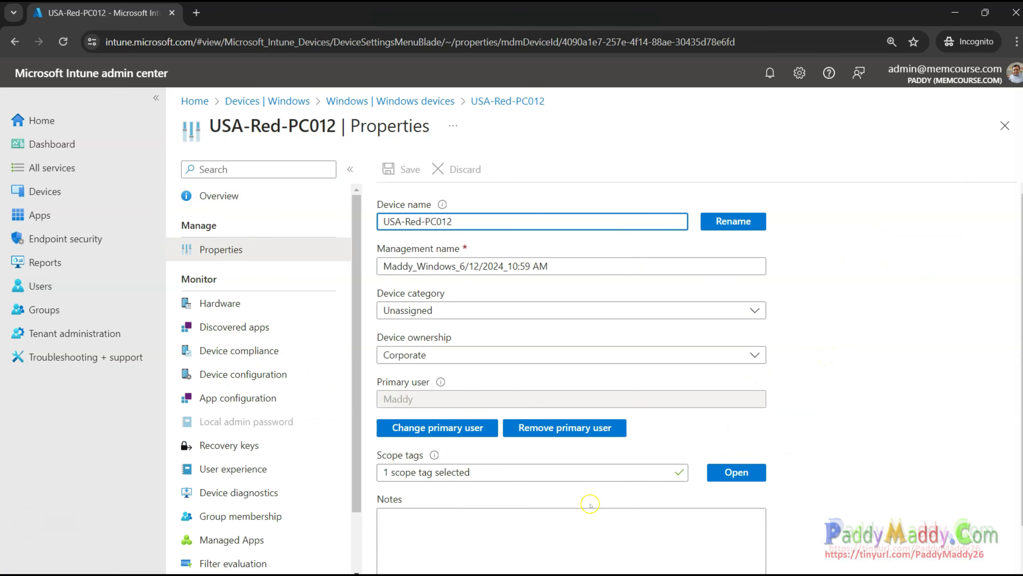
left_click(733, 472)
left_click_drag(802, 368, 379, 454)
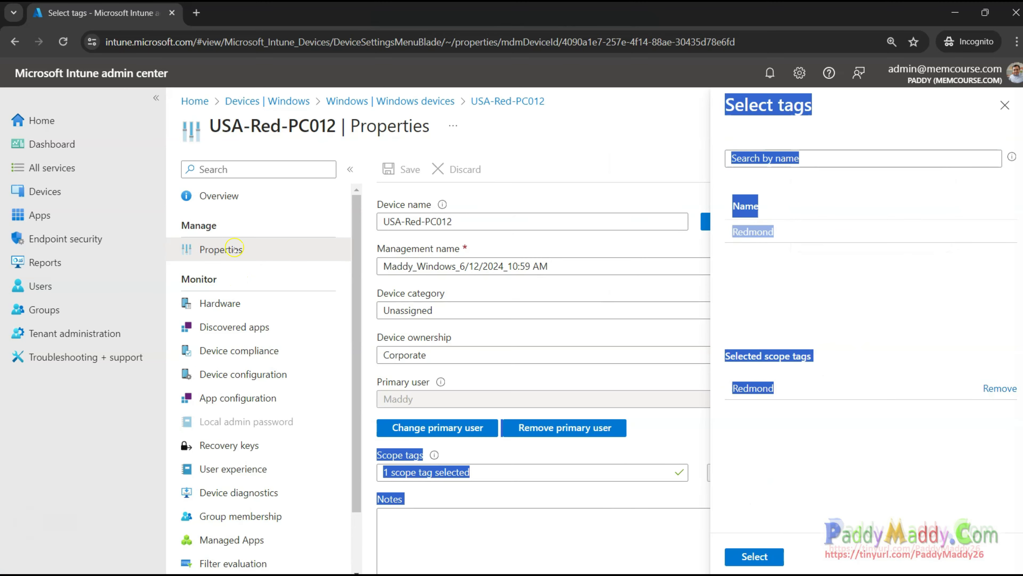
Open the Windows compliance policies as the help desk admin and widen the policy name column to read the listed policies.
left_click(399, 101)
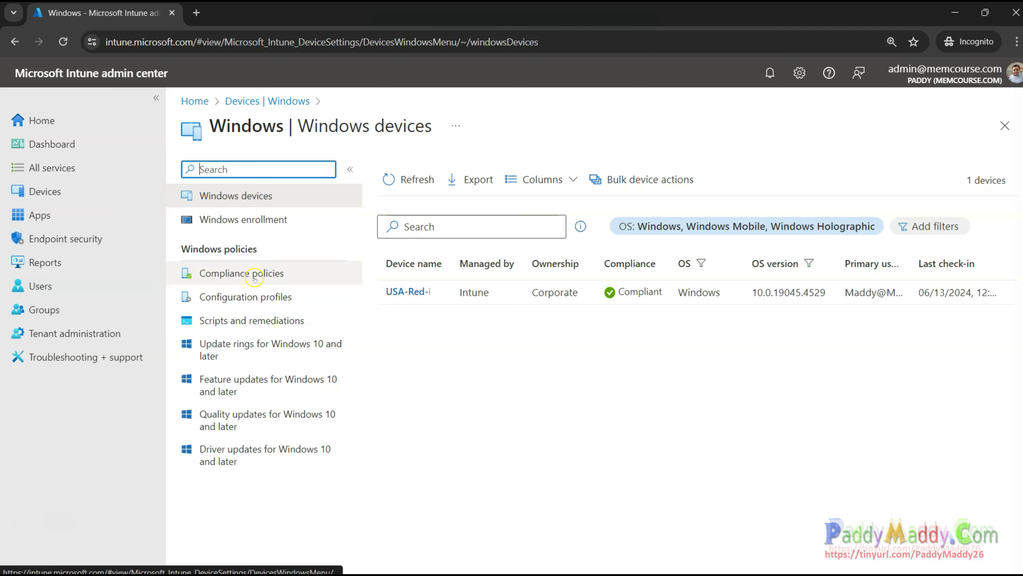
left_click(237, 273)
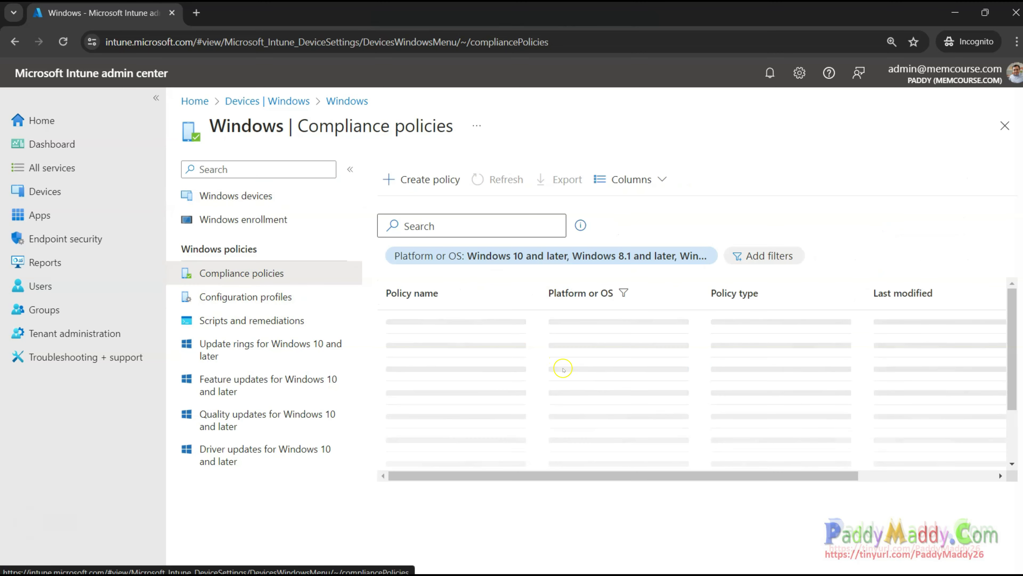
left_click_drag(541, 282, 580, 282)
left_click_drag(559, 322, 440, 323)
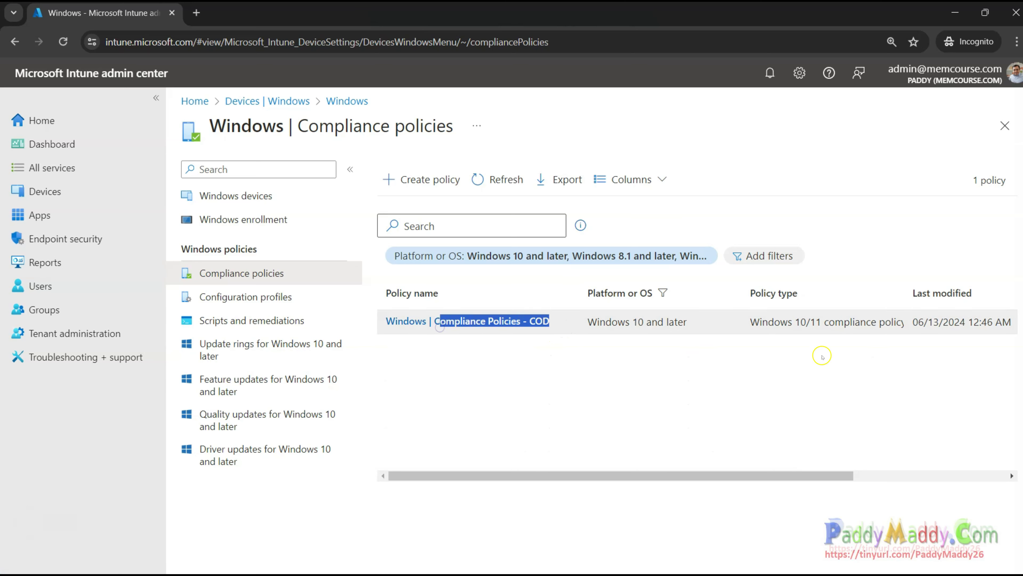
Open the Windows configuration profiles as the help desk admin and check which profiles are listed.
mouse_move(807, 139)
left_mouse_down()
mouse_move(961, 104)
mouse_move(949, 109)
mouse_move(994, 118)
mouse_move(937, 121)
left_mouse_up()
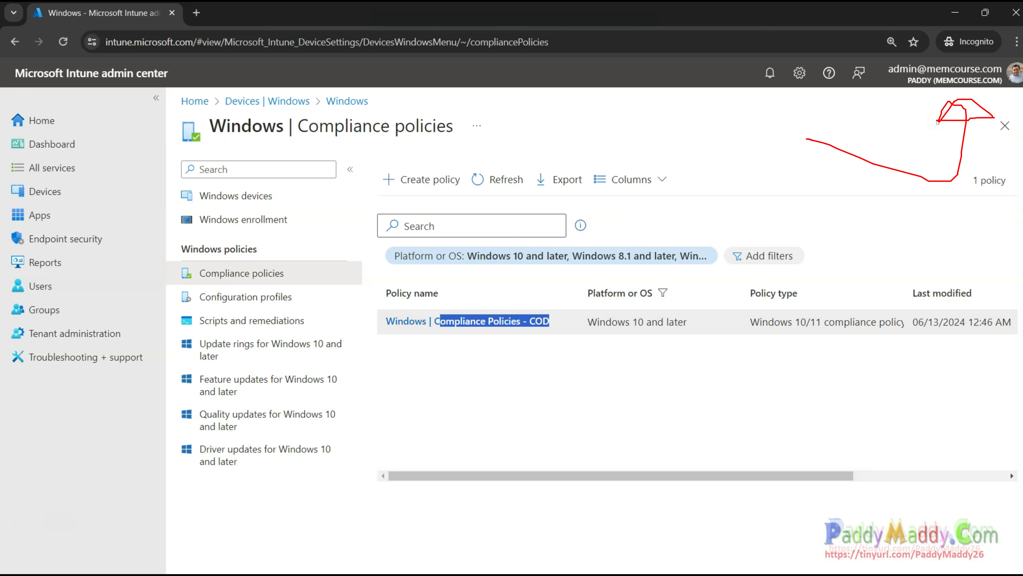
key("Escape")
left_click(559, 370)
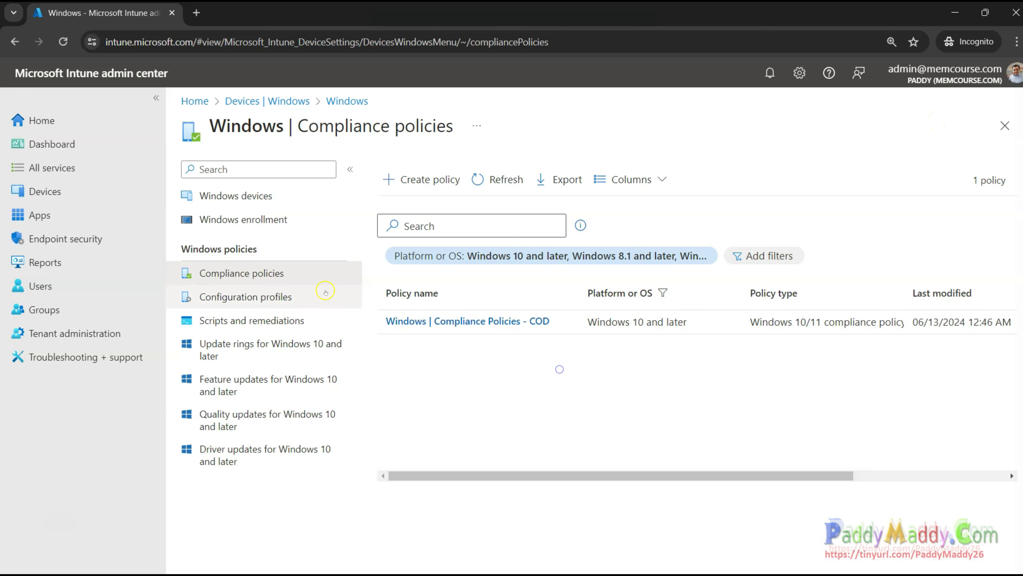
left_click(292, 295)
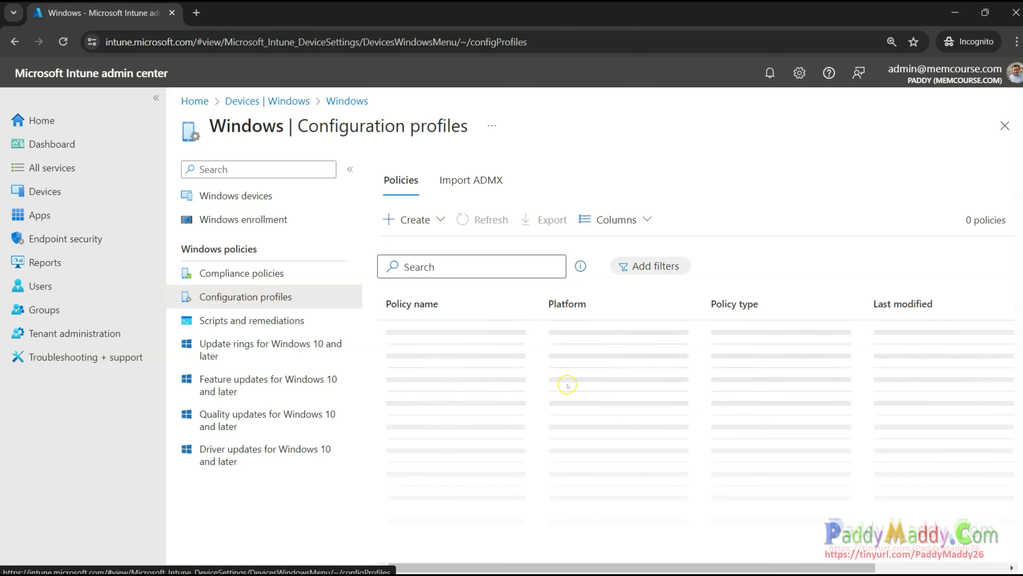
left_click_drag(460, 340, 386, 342)
left_click(514, 411)
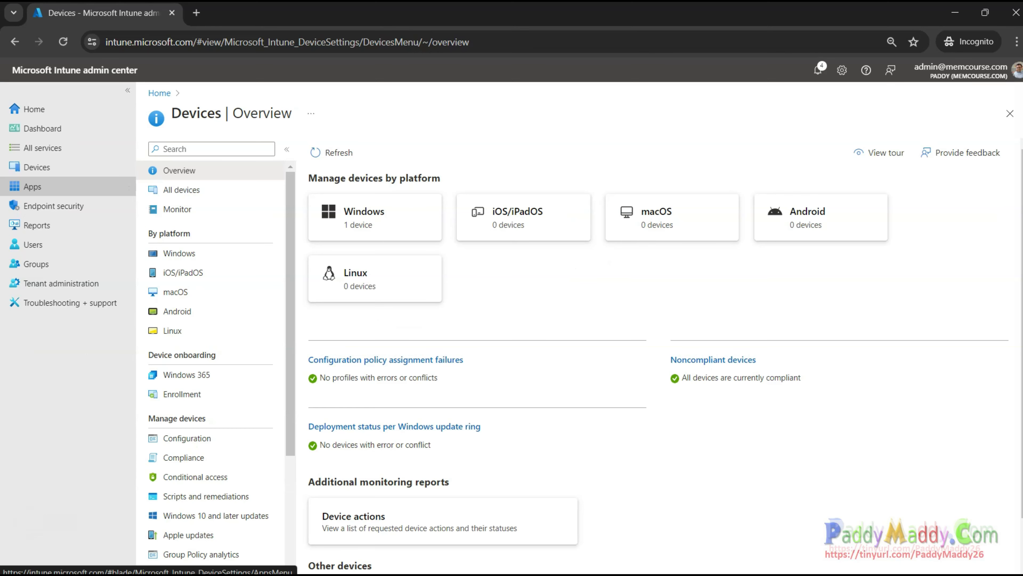
Open the properties of Adobe Creative Cloud from the list of all apps and check its scope tags.
left_click(32, 187)
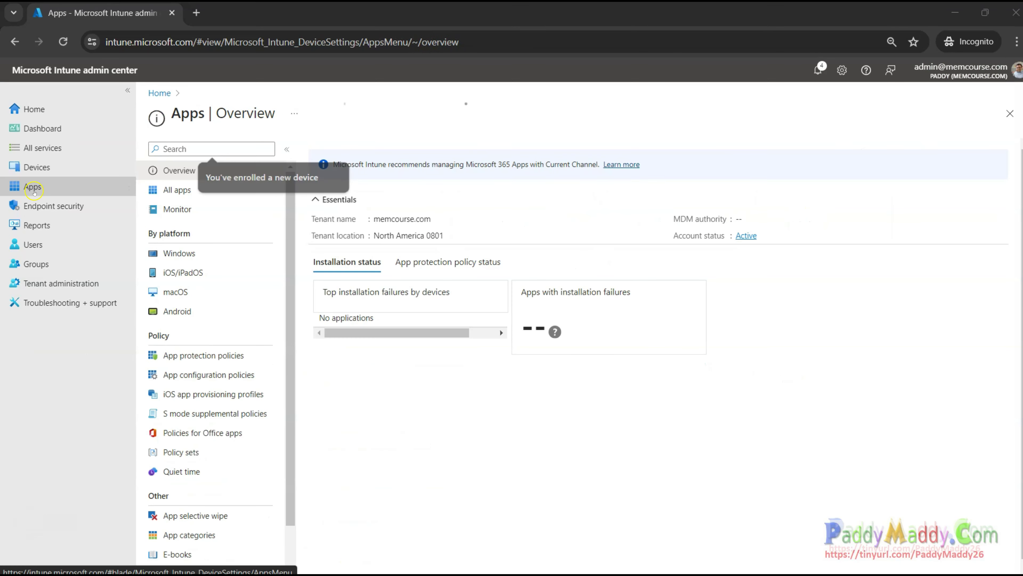
left_click(191, 190)
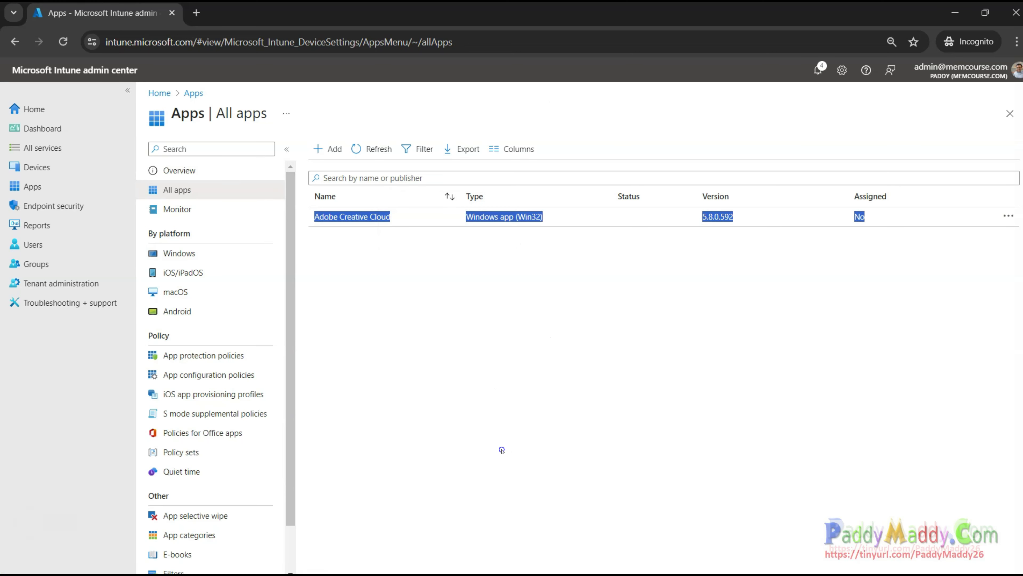
left_click(356, 216)
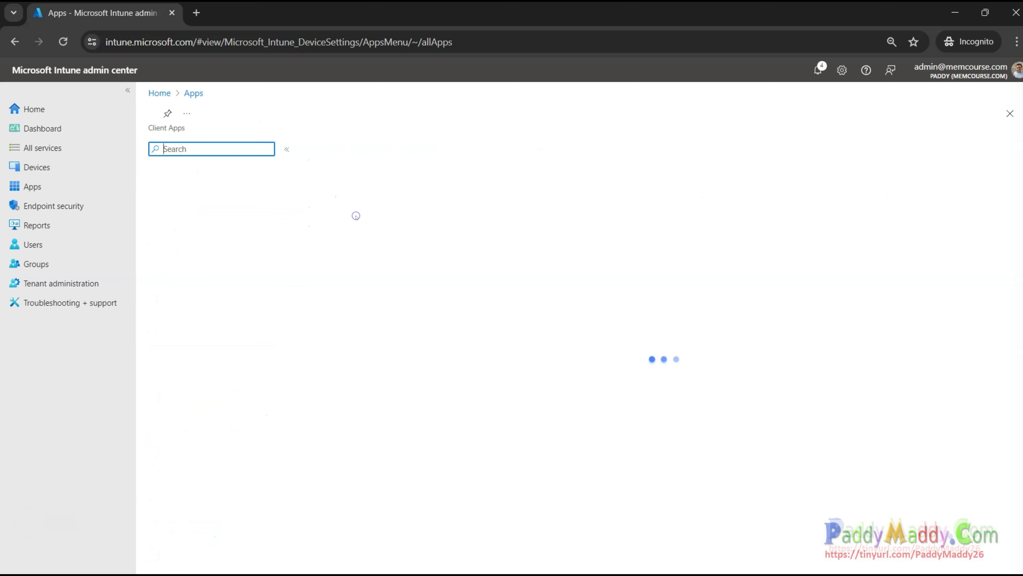
left_click(197, 214)
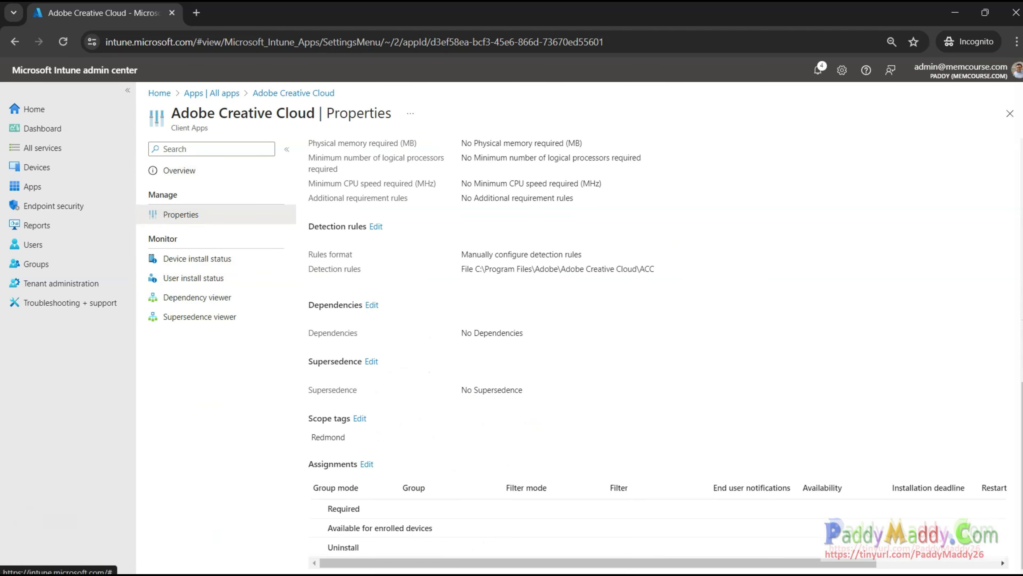
left_click_drag(311, 436, 381, 435)
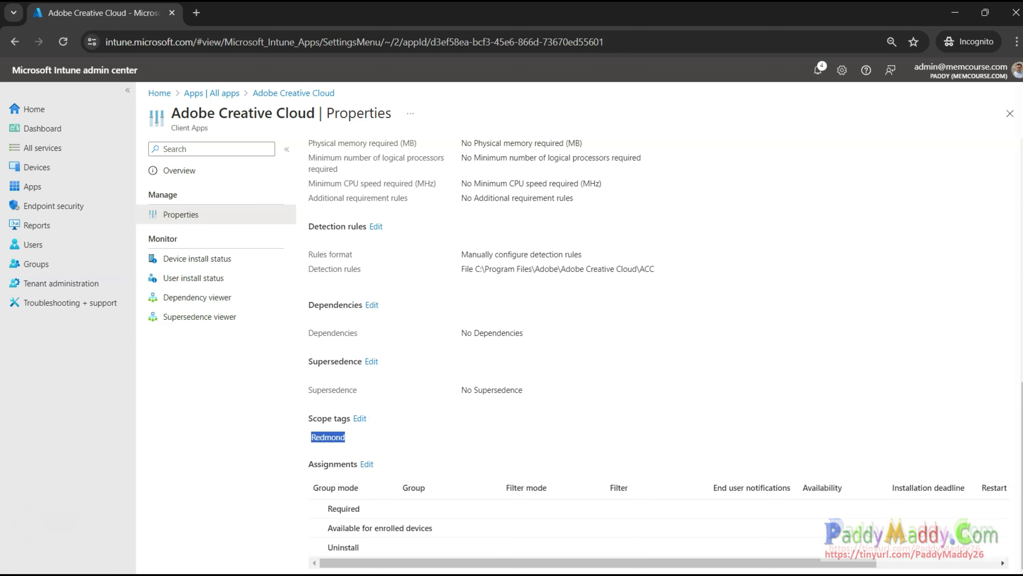
left_click(455, 402)
scroll(439, 391, "up", 3)
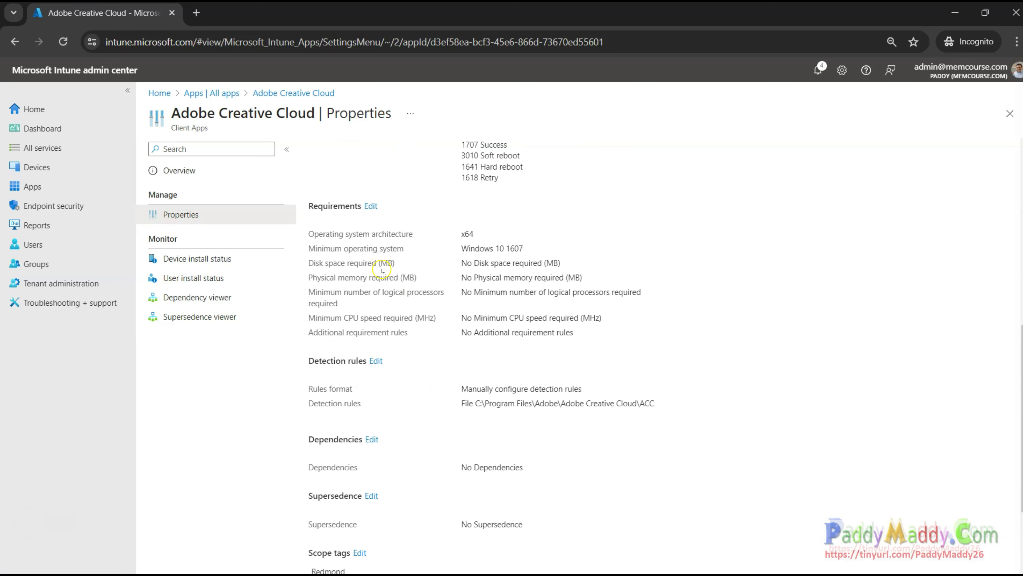
scroll(384, 260, "down", 3)
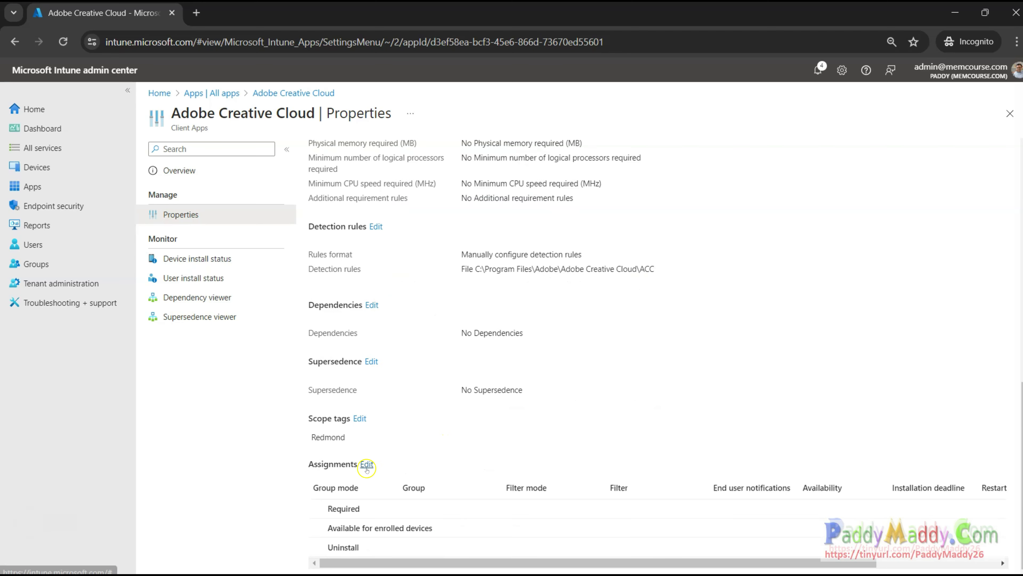
Try to assign Adobe Creative Cloud as a required app to the AccountsOnly group and save it.
left_click(367, 464)
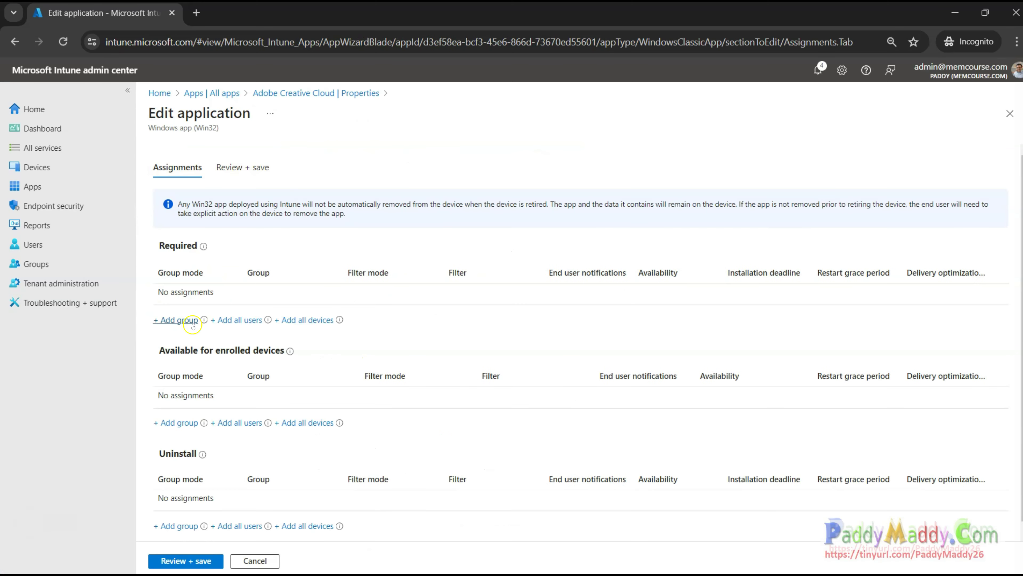
left_click(193, 326)
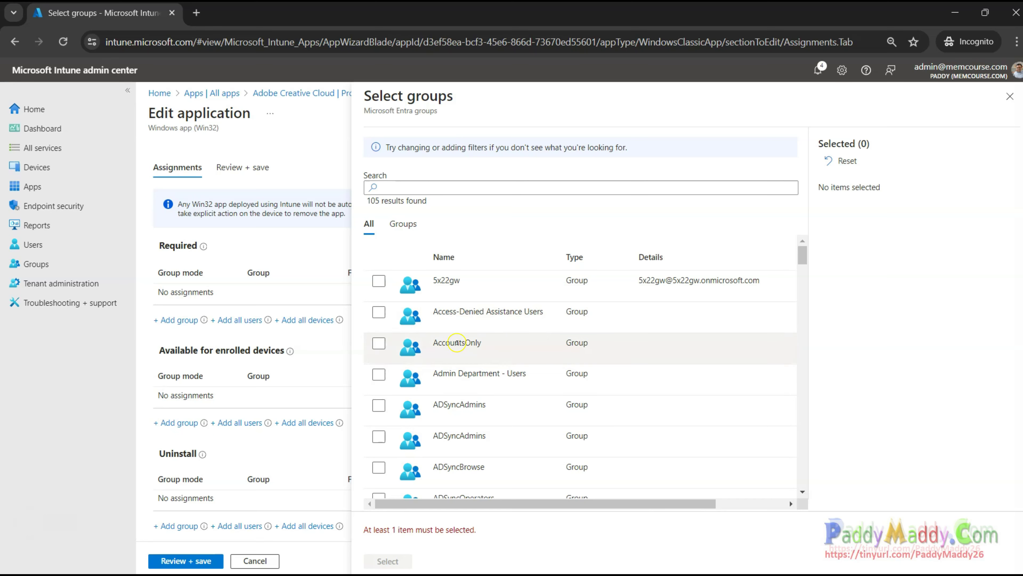
left_click(378, 343)
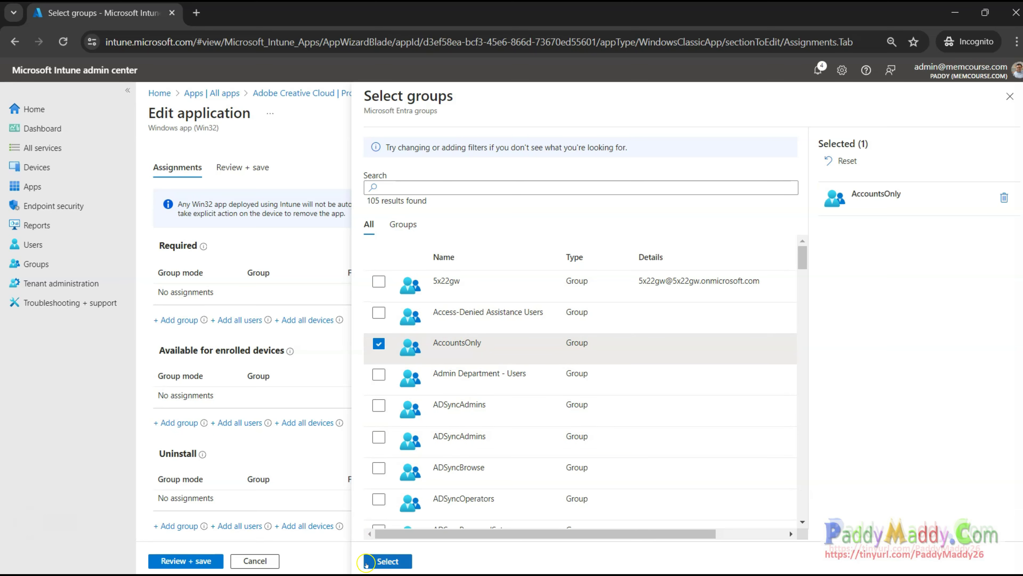
left_click(385, 561)
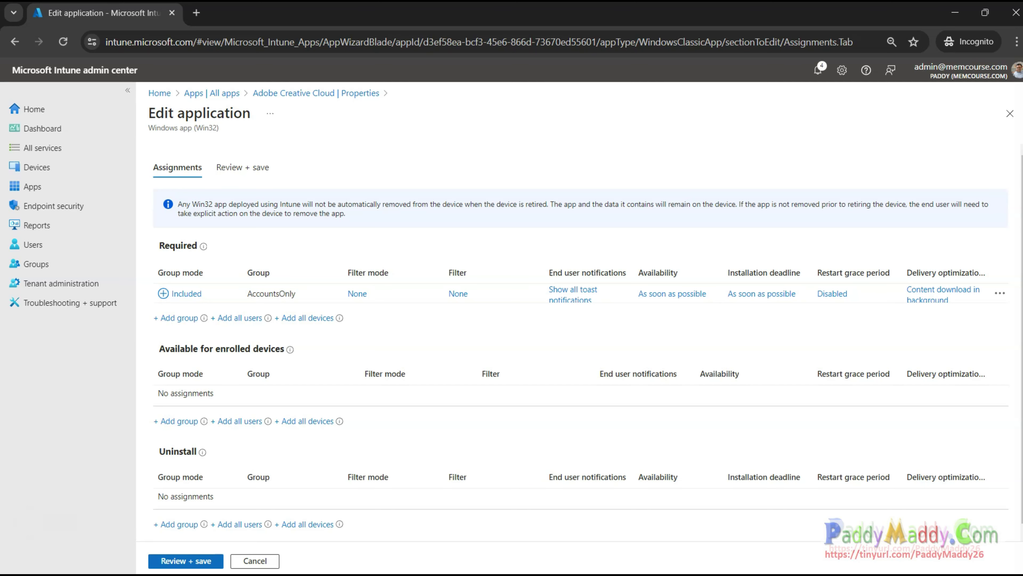
left_click(162, 561)
left_click(162, 561)
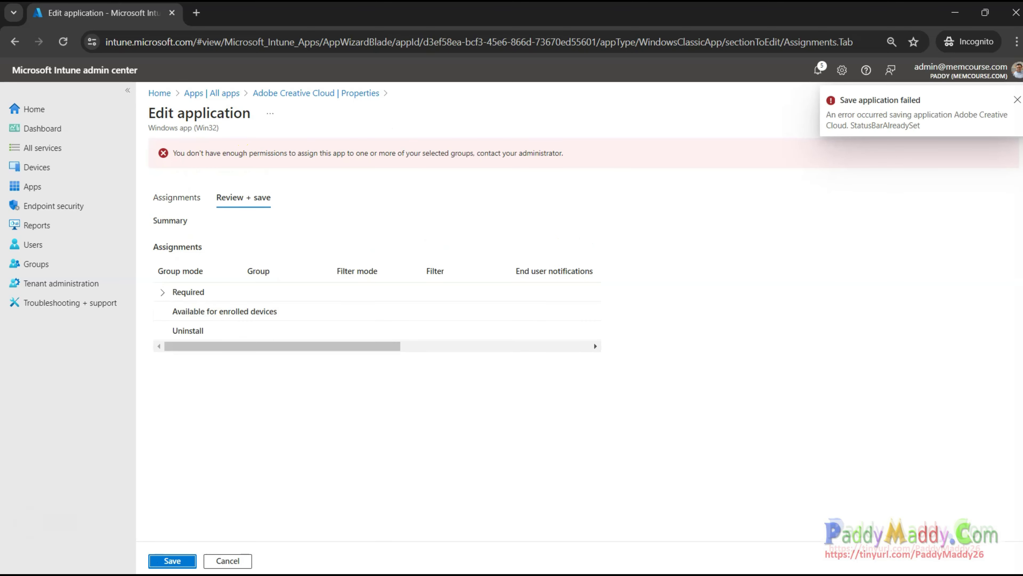
Enlarge the page to read the message about the app assignment, and recheck the scope tag in the Adobe Creative Cloud properties.
mouse_move(165, 172)
left_mouse_down()
mouse_move(280, 188)
mouse_move(511, 183)
left_mouse_up()
left_click_drag(222, 166, 358, 165)
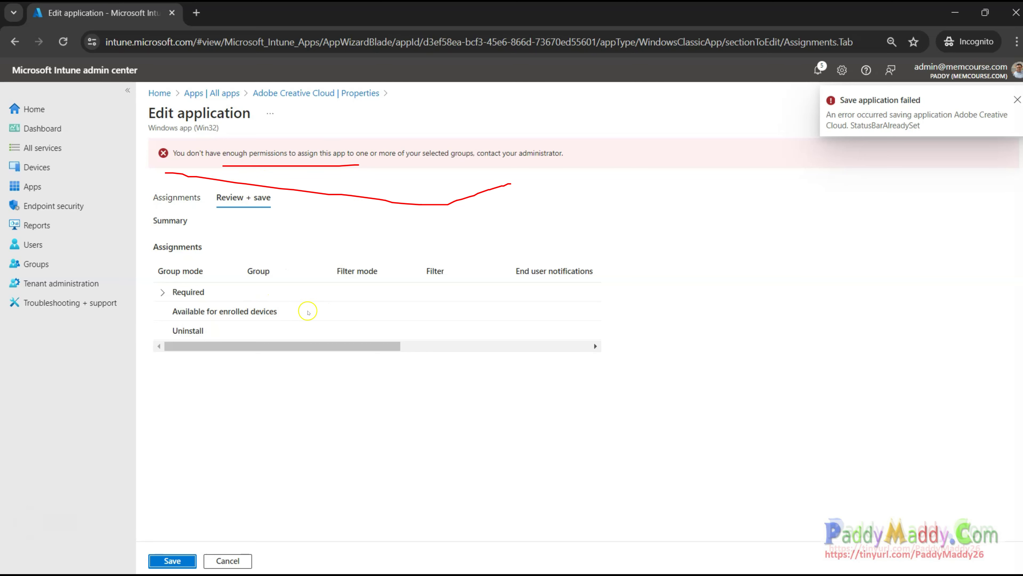
left_click_drag(287, 176, 423, 181)
left_click_drag(174, 153, 509, 154)
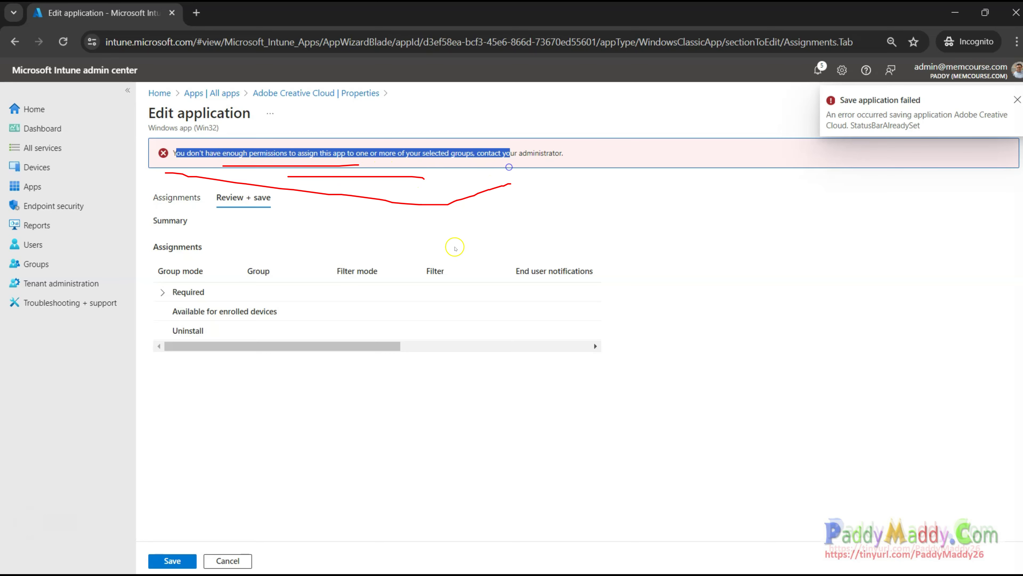
key("ctrl+plus")
key("ctrl+plus")
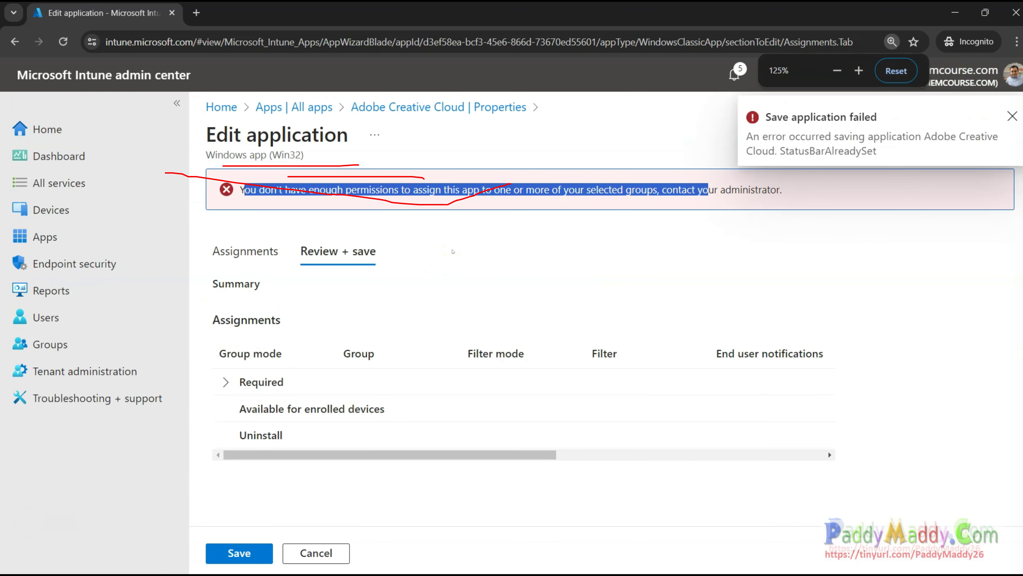
left_click_drag(240, 189, 785, 192)
left_click(474, 231)
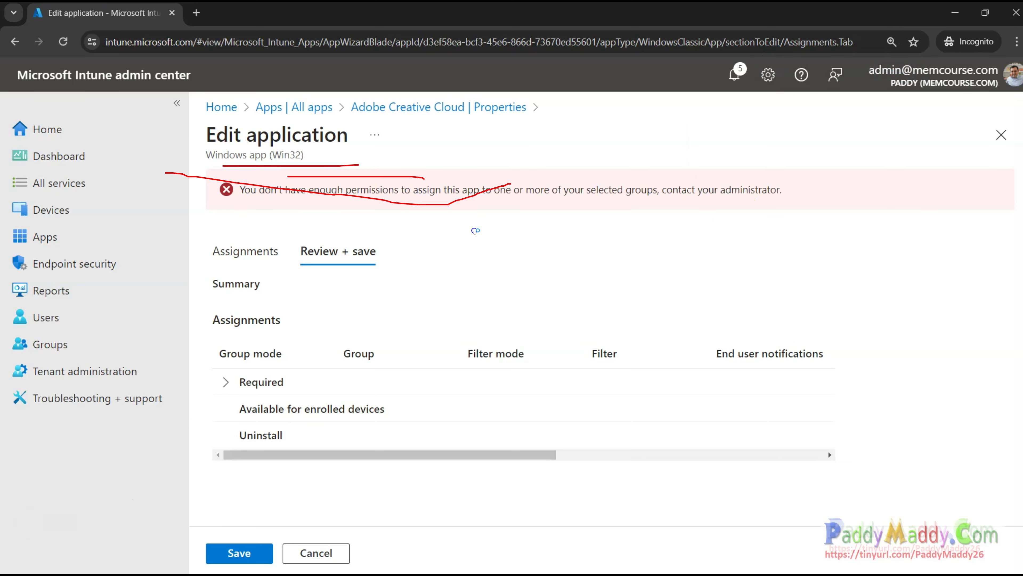
left_click(438, 107)
left_click_drag(528, 392, 433, 389)
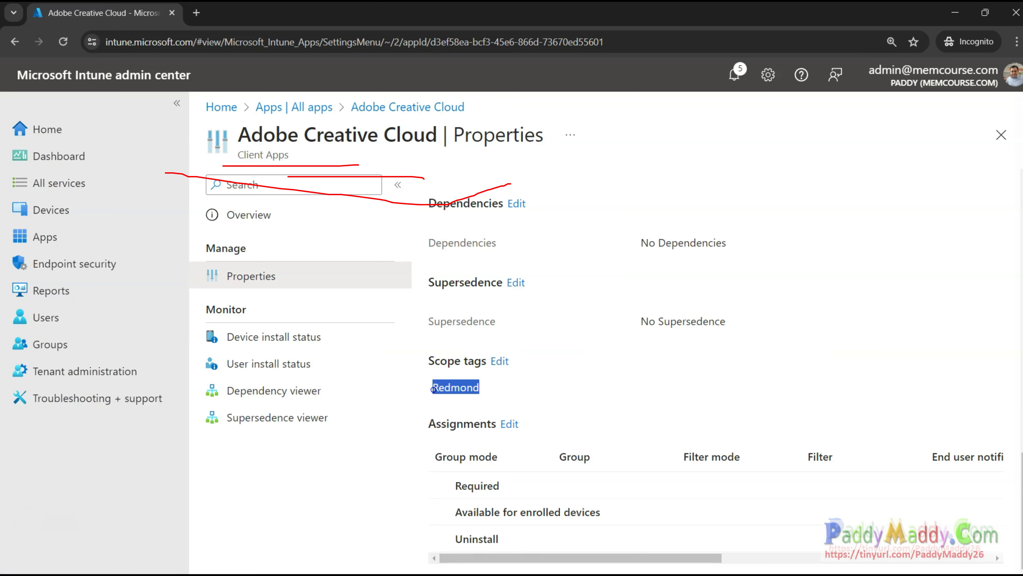
Assign Adobe Creative Cloud as required to the All Redmond Devices and All Redmond Users groups and save the assignment.
left_click(513, 427)
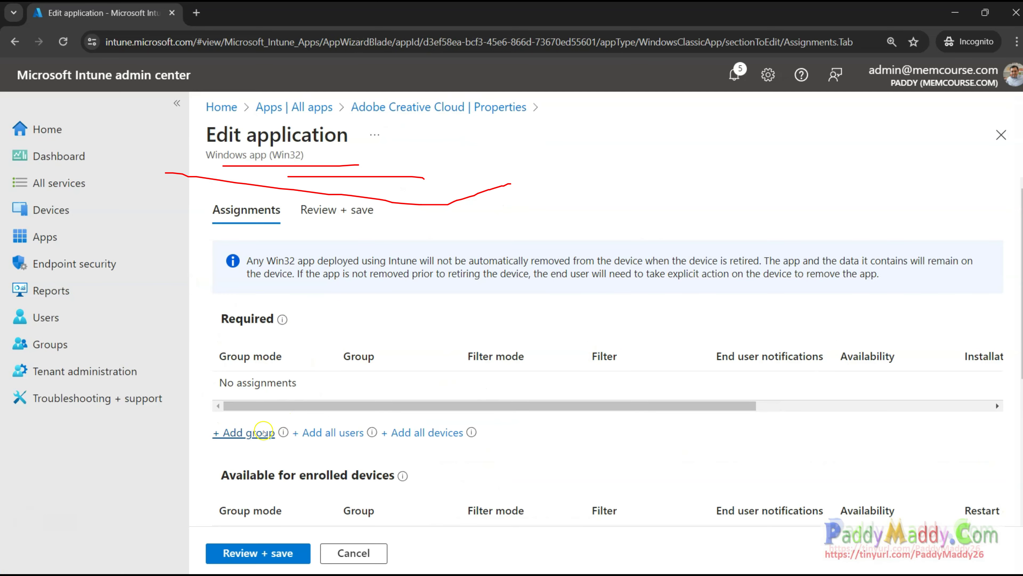
left_click(241, 433)
left_click(258, 234)
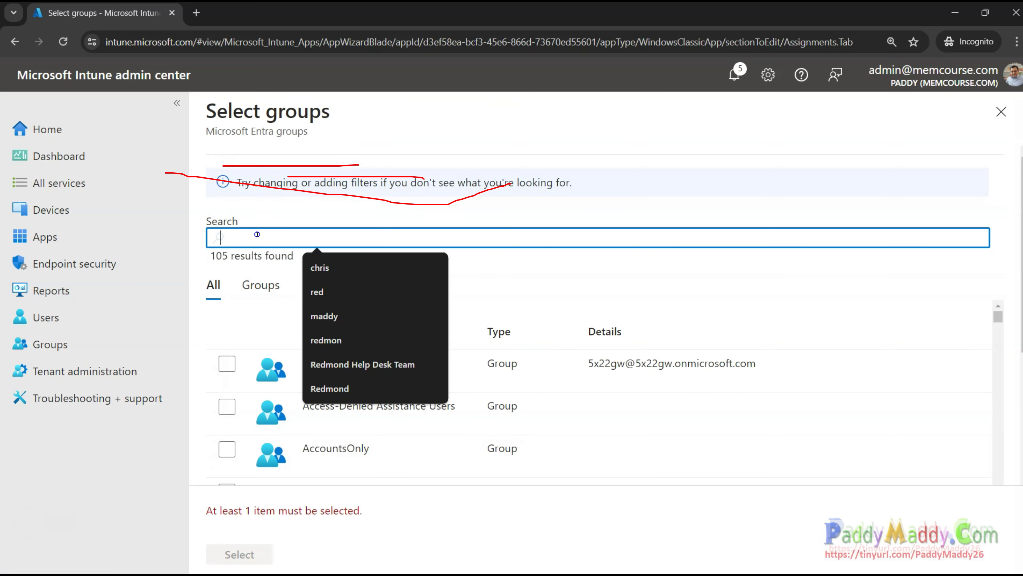
type("red")
left_click(226, 364)
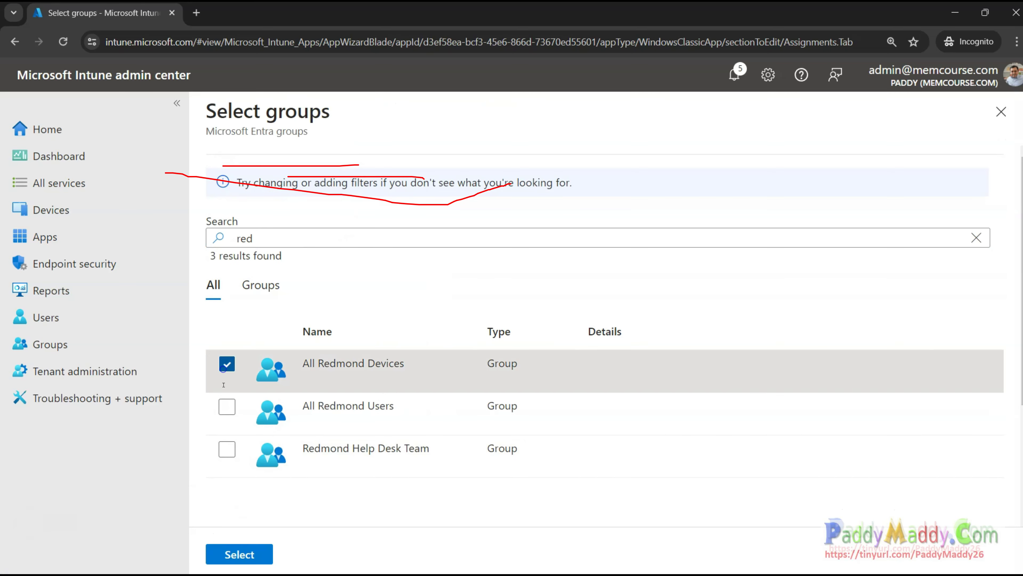
left_click(226, 407)
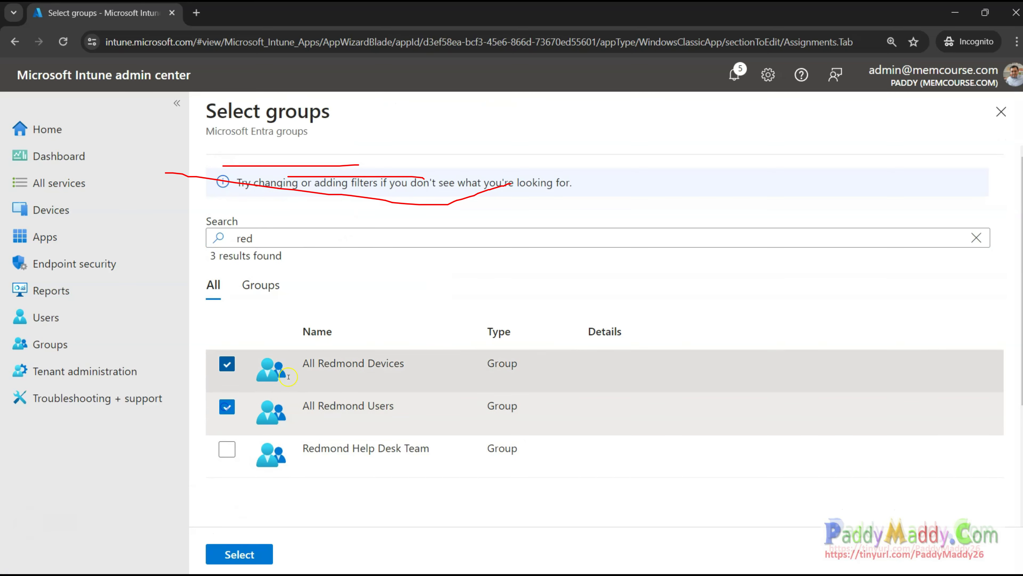
left_click(247, 550)
left_click(232, 548)
left_click(228, 549)
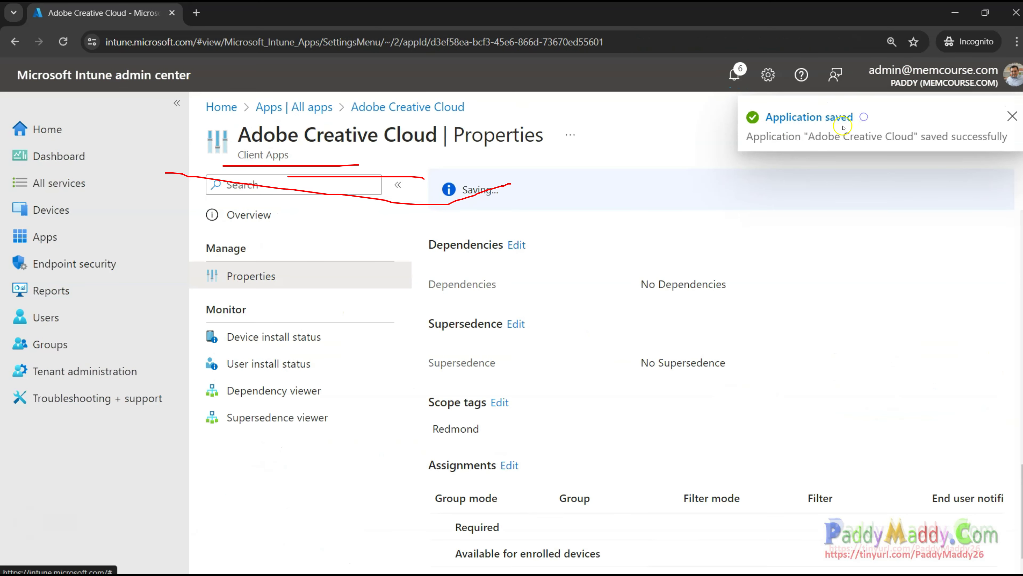
left_click_drag(641, 255, 512, 304)
left_click(538, 258)
left_click_drag(597, 190, 423, 171)
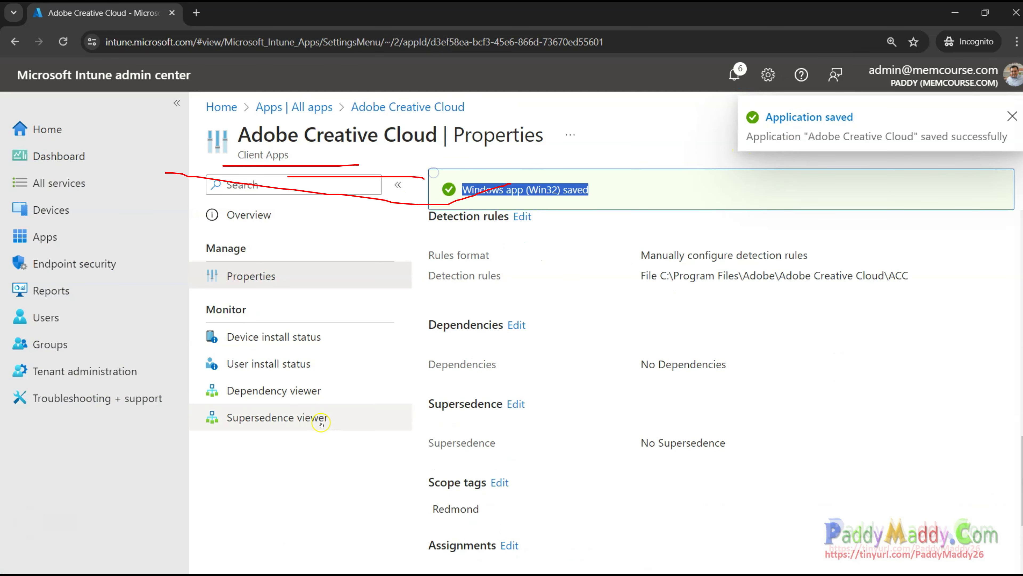
Open the Chrome Settings profile from the Windows configuration profiles, reload its page and check its scope tags.
left_click(51, 210)
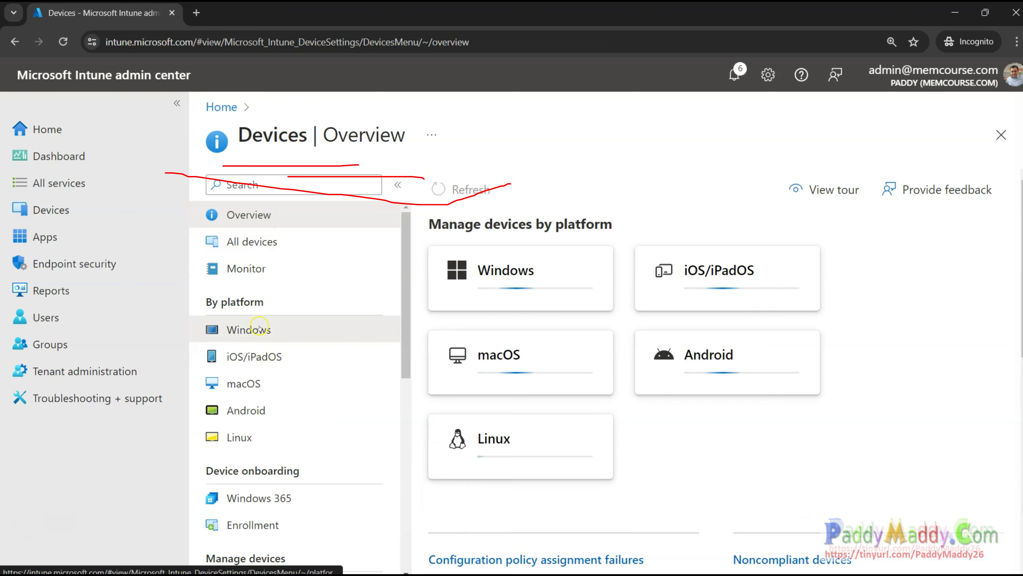
left_click(259, 327)
left_click(259, 329)
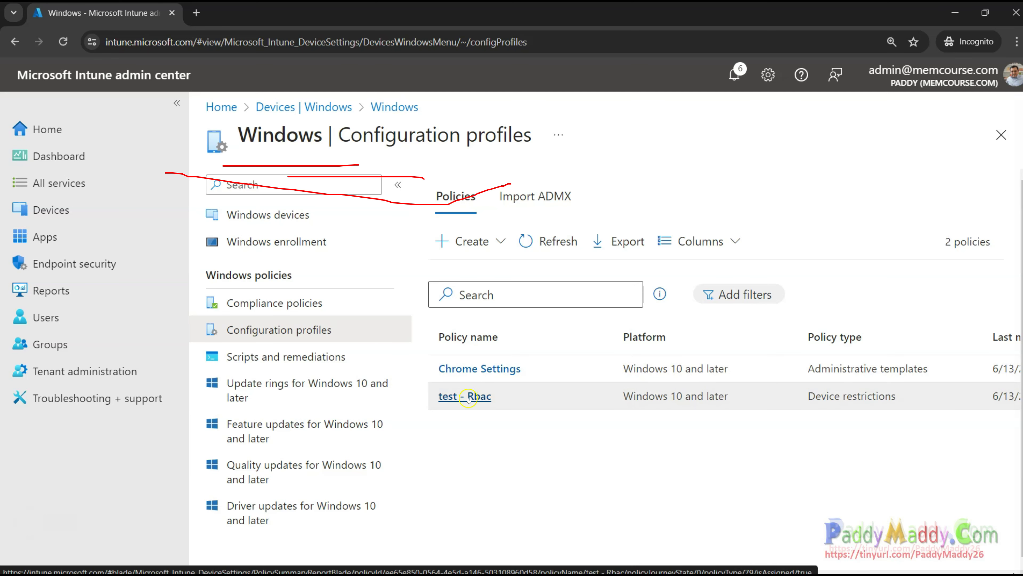
left_click(483, 367)
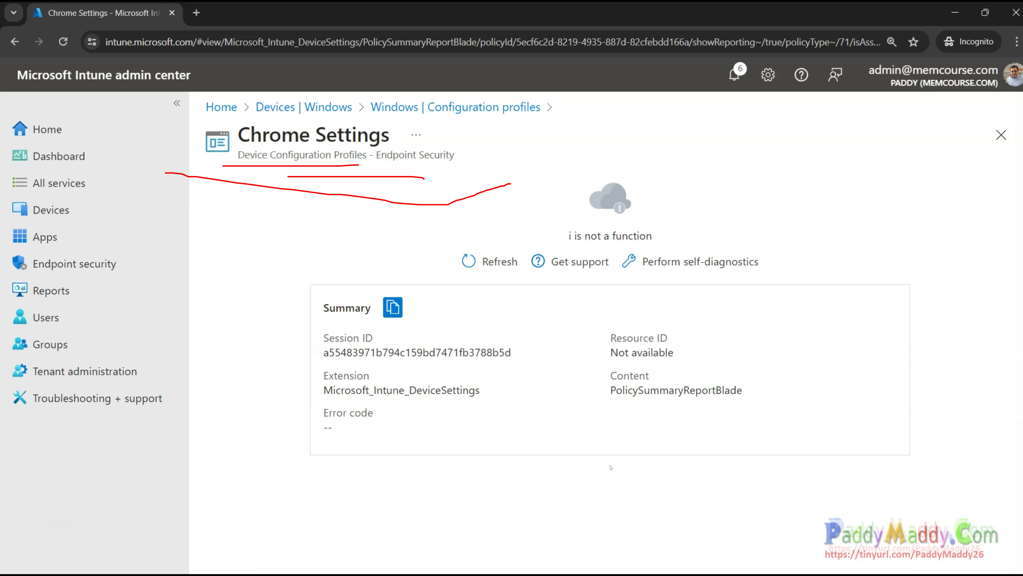
left_click_drag(480, 352, 653, 354)
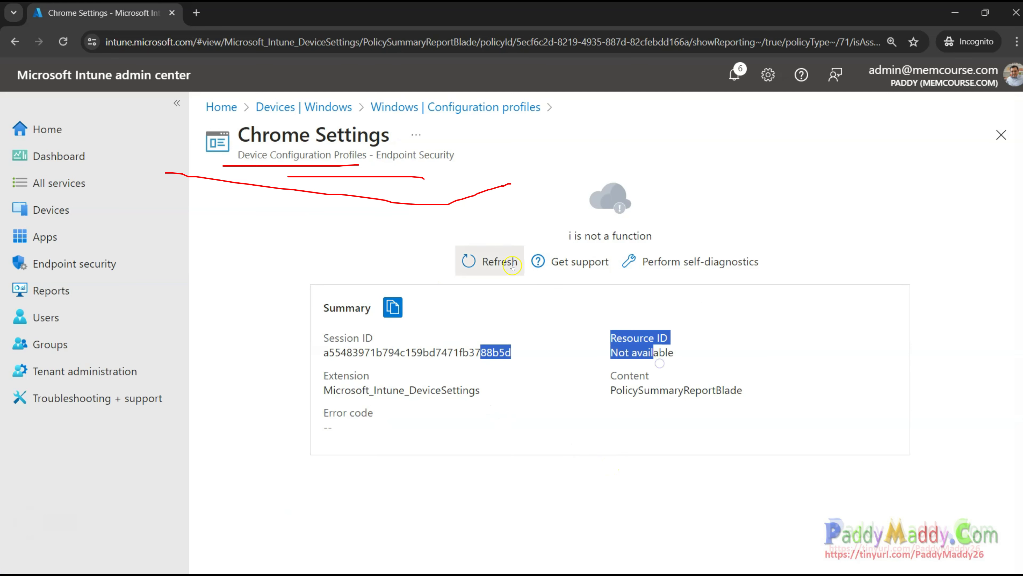
left_click(502, 264)
scroll(592, 388, "down", 10)
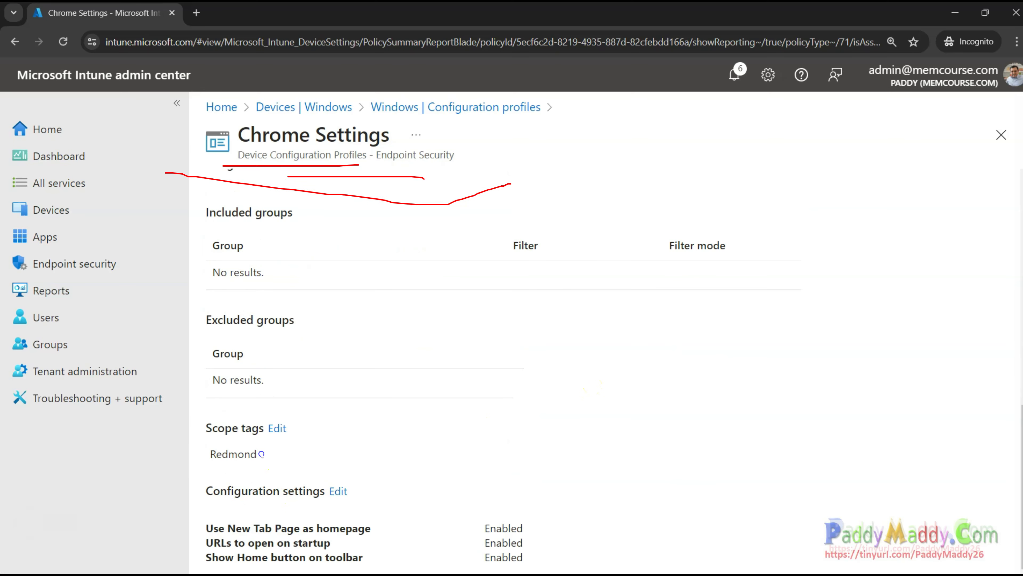
left_click_drag(262, 454, 219, 451)
Try to assign the Chrome Settings profile to the All Redmond Devices group as an included group and save the assignment.
scroll(238, 441, "up", 5)
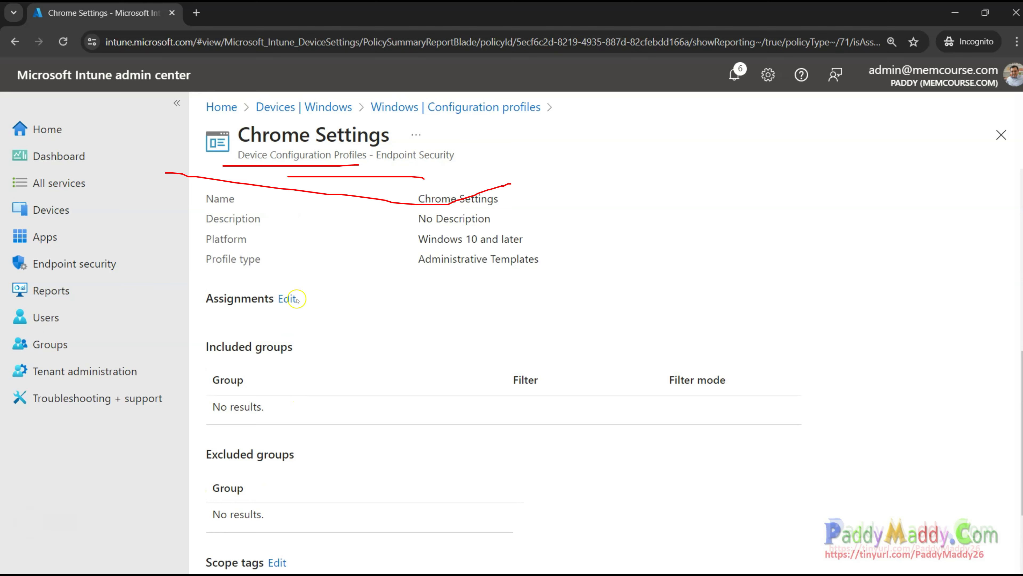
left_click(288, 297)
left_click(262, 262)
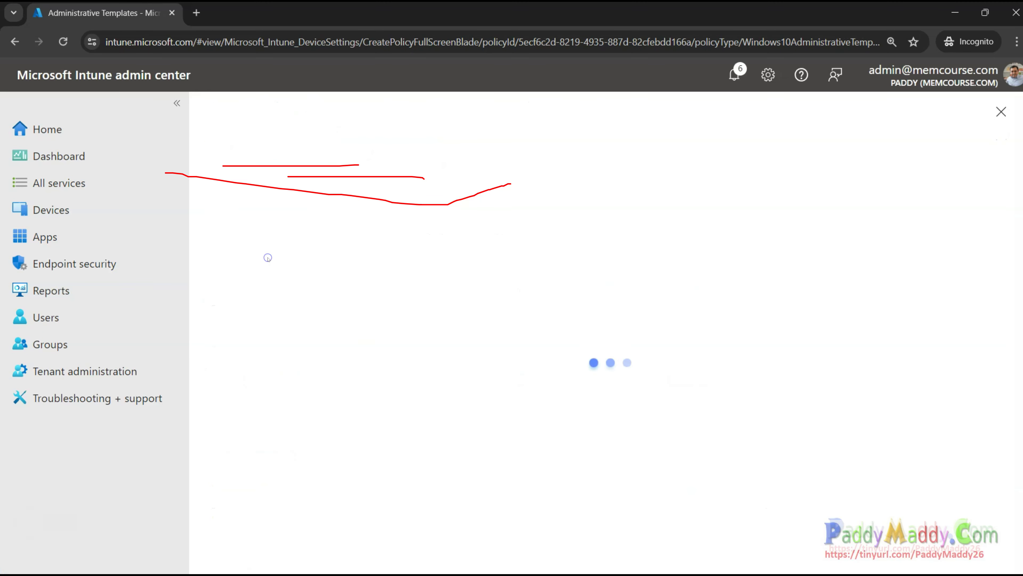
left_click(258, 236)
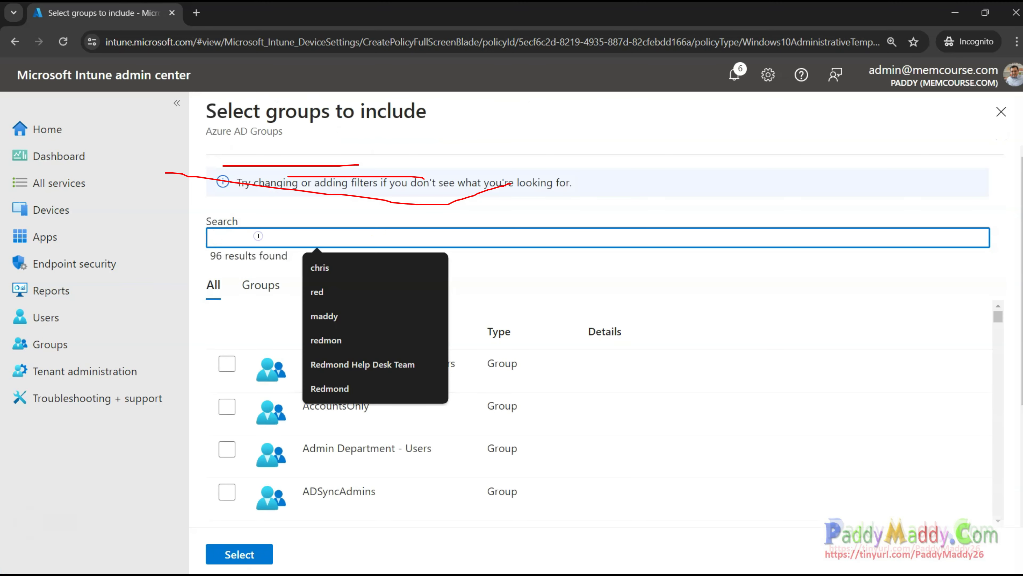
type("red")
left_click(232, 287)
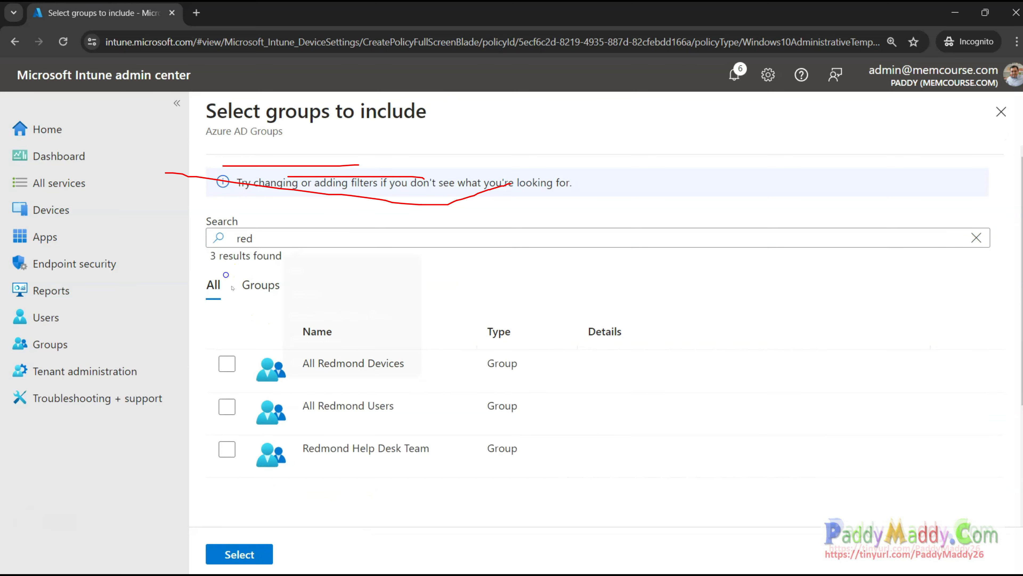
left_click(227, 365)
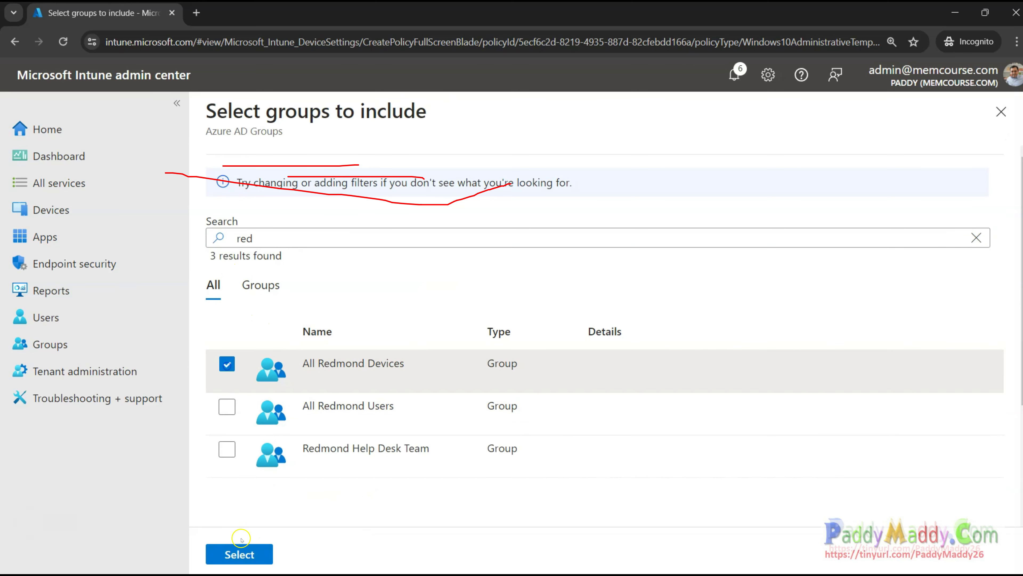
left_click(240, 548)
left_click(238, 545)
left_click(238, 545)
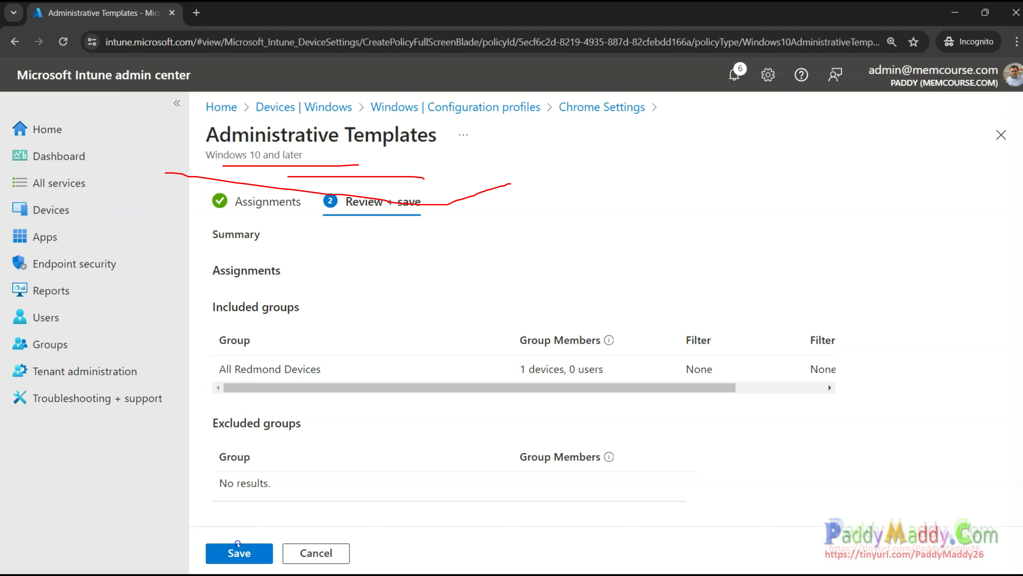
left_click_drag(270, 177, 757, 174)
left_click(757, 173)
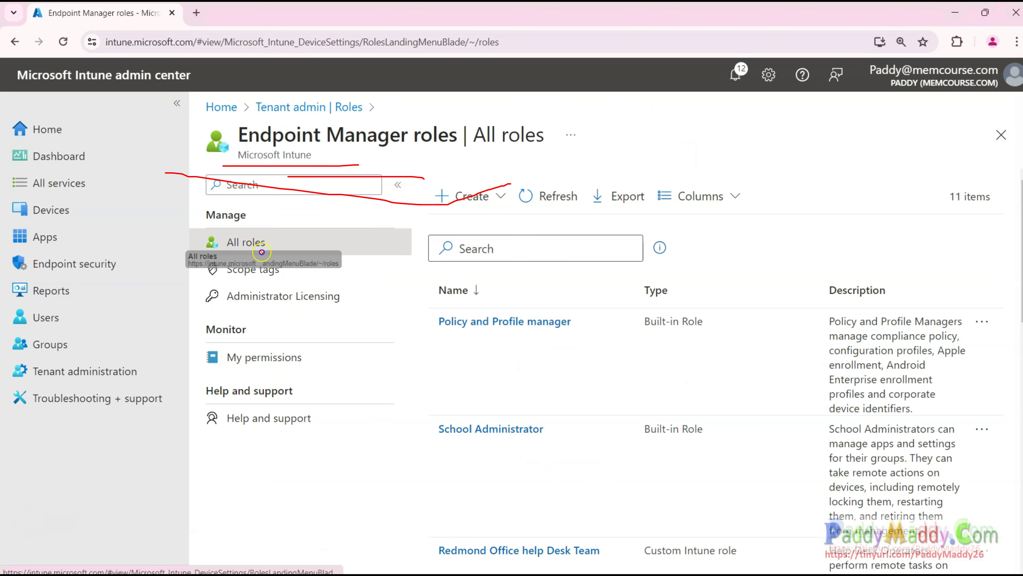
In the other admin's Intune window, open the Redmond Office help Desk Team role and examine its Mobile apps permissions in the properties.
left_click(503, 551)
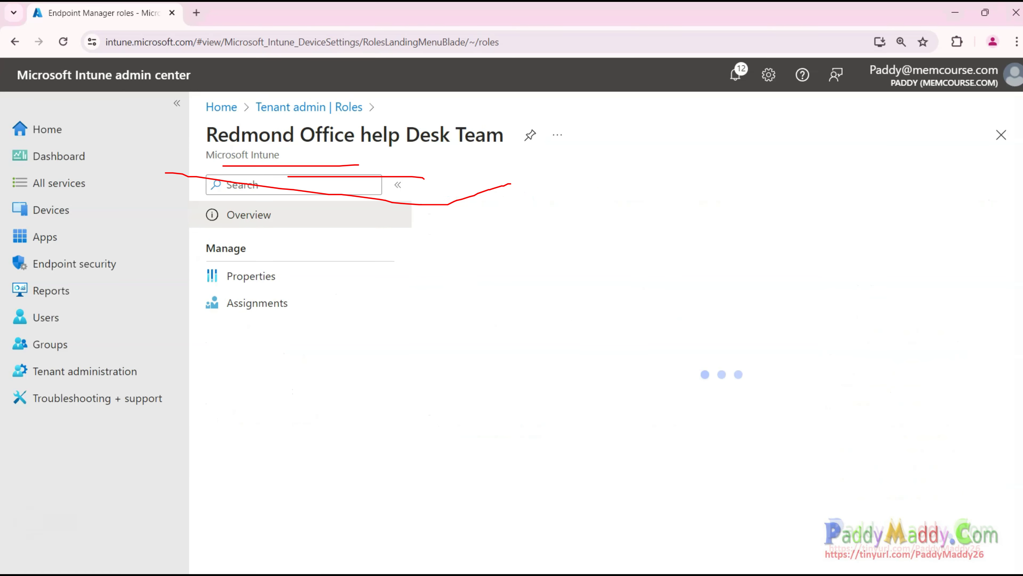
left_click_drag(426, 561, 602, 560)
left_click_drag(673, 571, 661, 501)
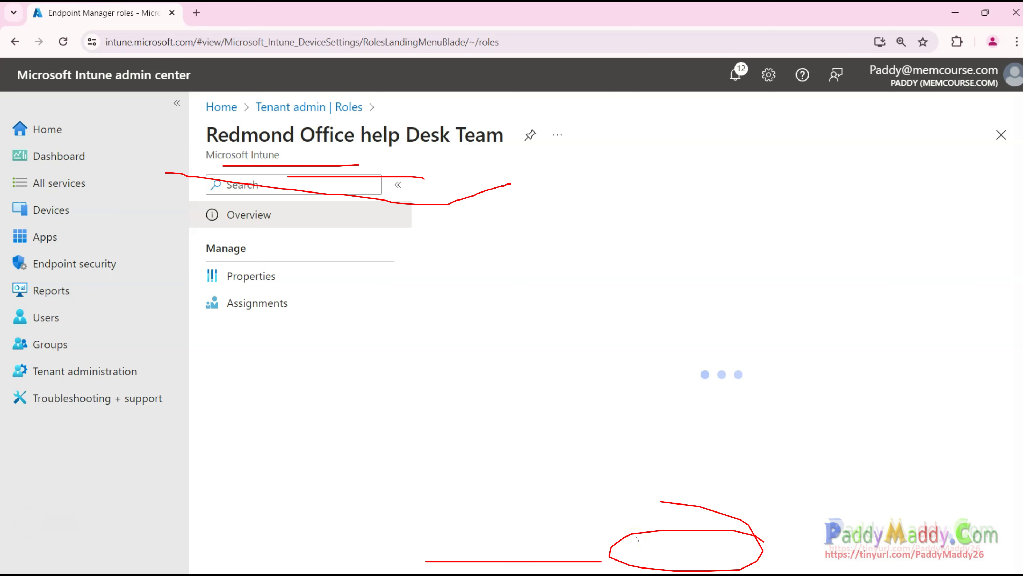
scroll(636, 403, "down", 8)
left_click_drag(640, 289, 682, 366)
scroll(685, 372, "down", 10)
scroll(687, 376, "up", 7)
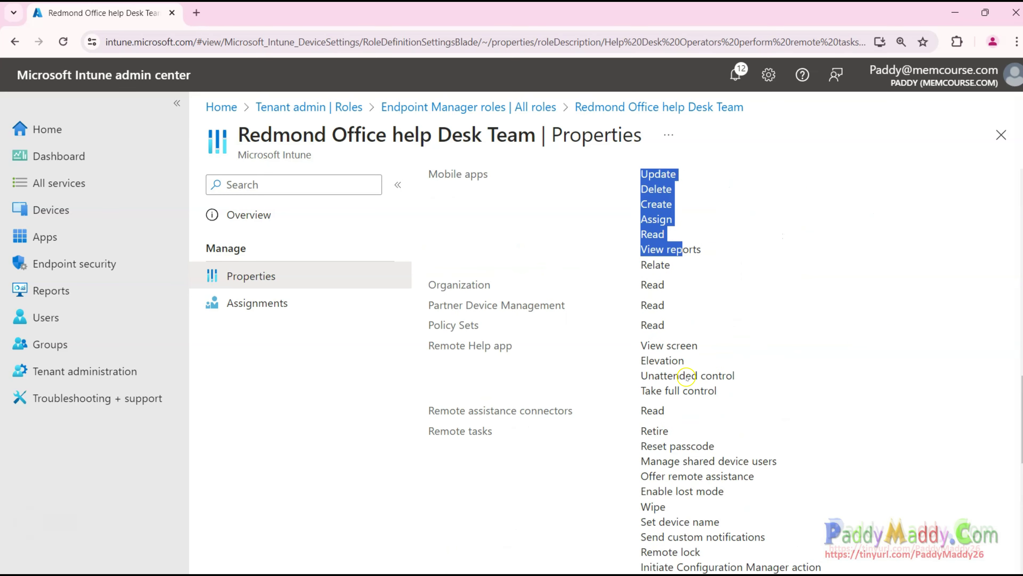
Examine the role's Device configurations and Managed apps permissions, highlighting the Managed apps entries.
scroll(645, 355, "up", 4)
double_click(684, 389)
scroll(665, 363, "up", 8)
scroll(656, 349, "up", 7)
scroll(657, 347, "down", 6)
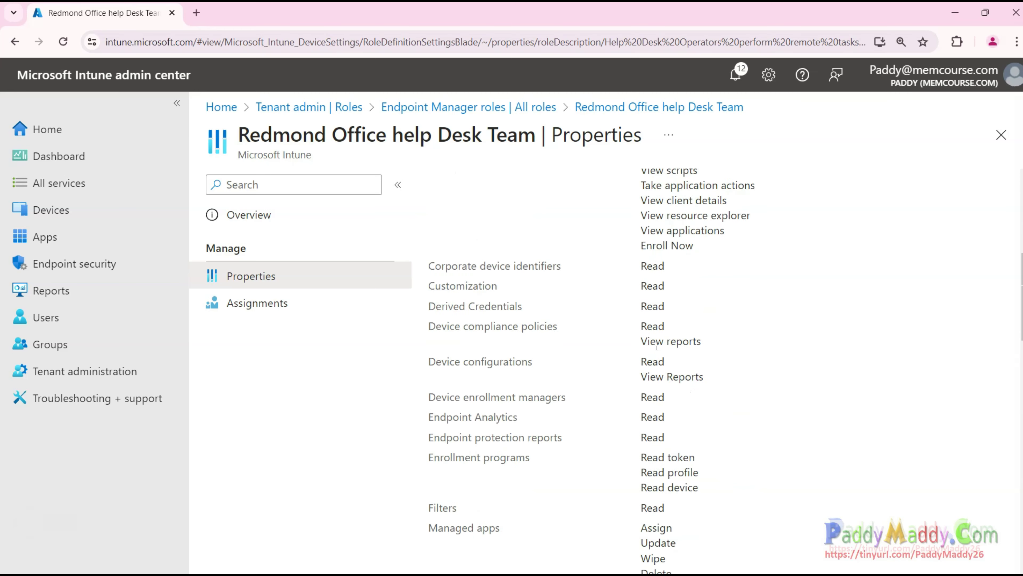
scroll(657, 348, "down", 7)
left_click_drag(429, 259, 672, 333)
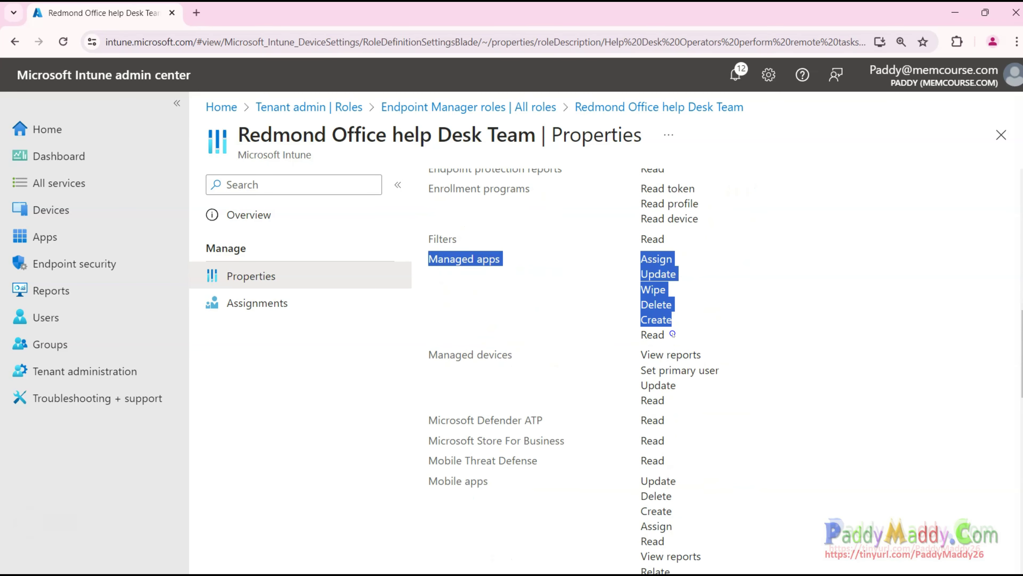